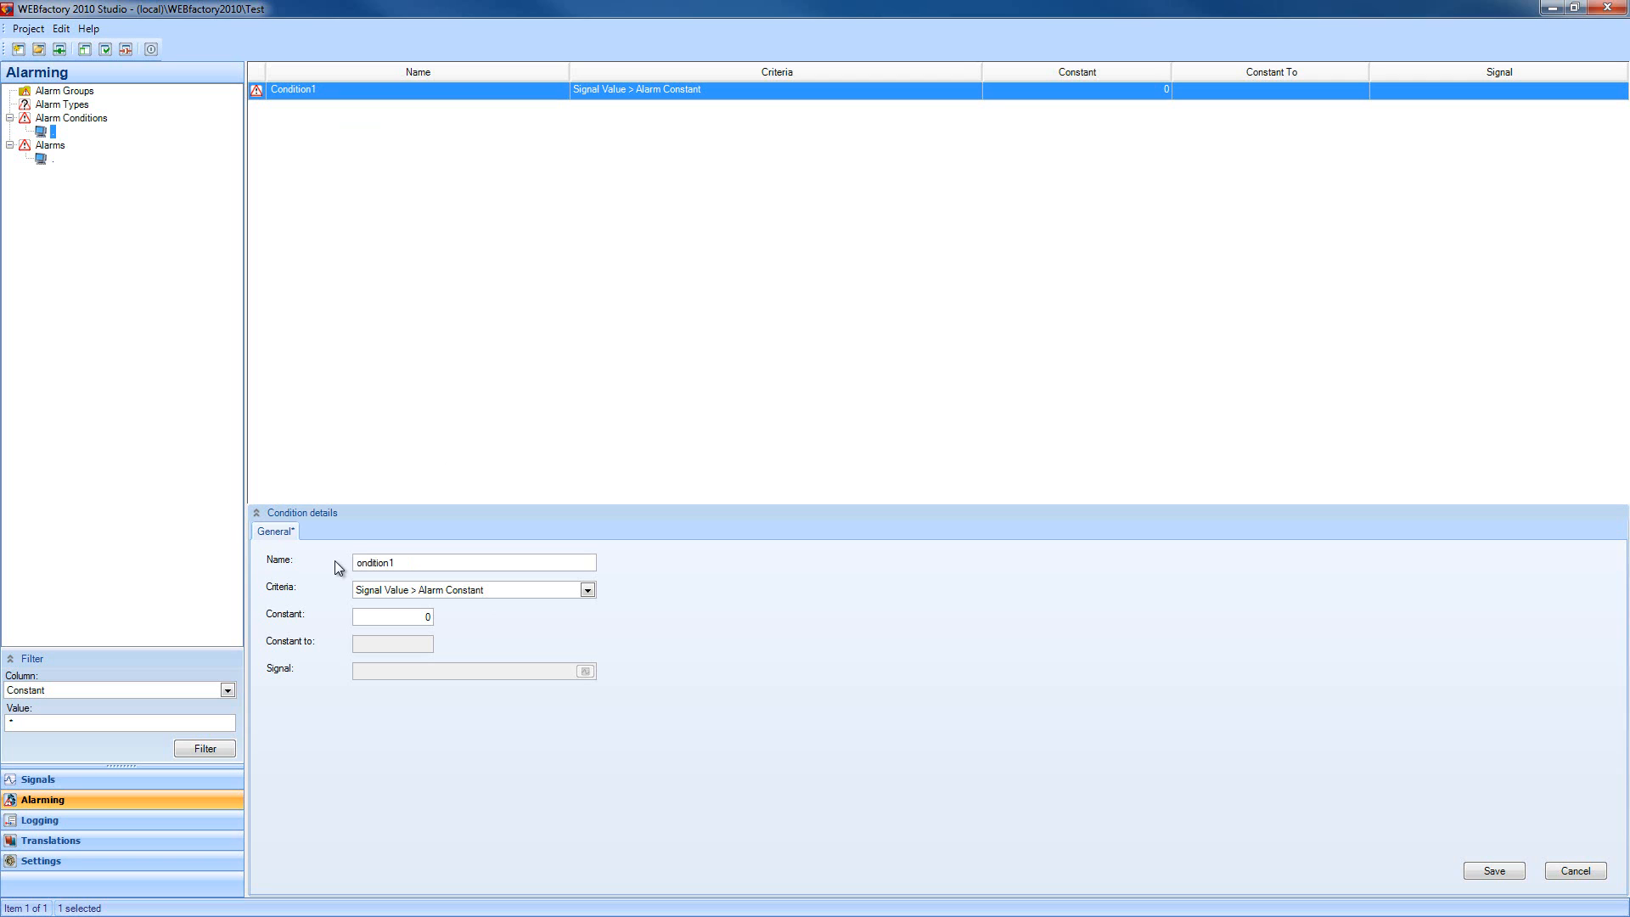
- Name the new alarm condition TestCondition and set its criteria to Signal value = Alarm constant
key(ctrl+a)
text(TestCondition)
click(587, 591)
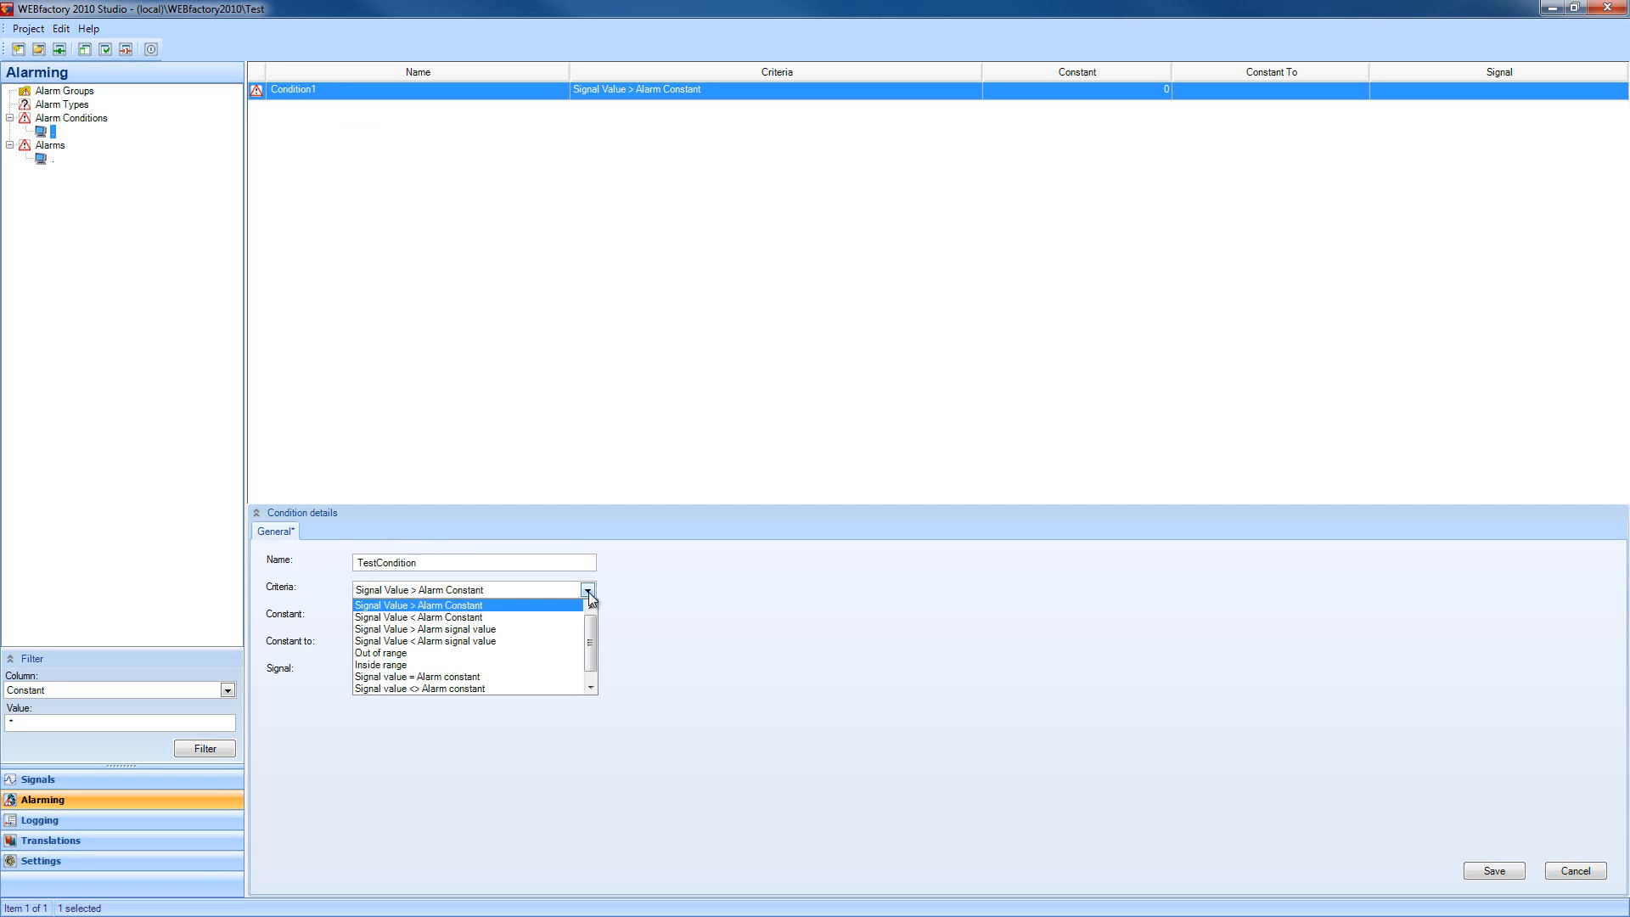
mouse_move(594, 629)
mouse_down()
mouse_move(593, 671)
mouse_move(593, 630)
mouse_up()
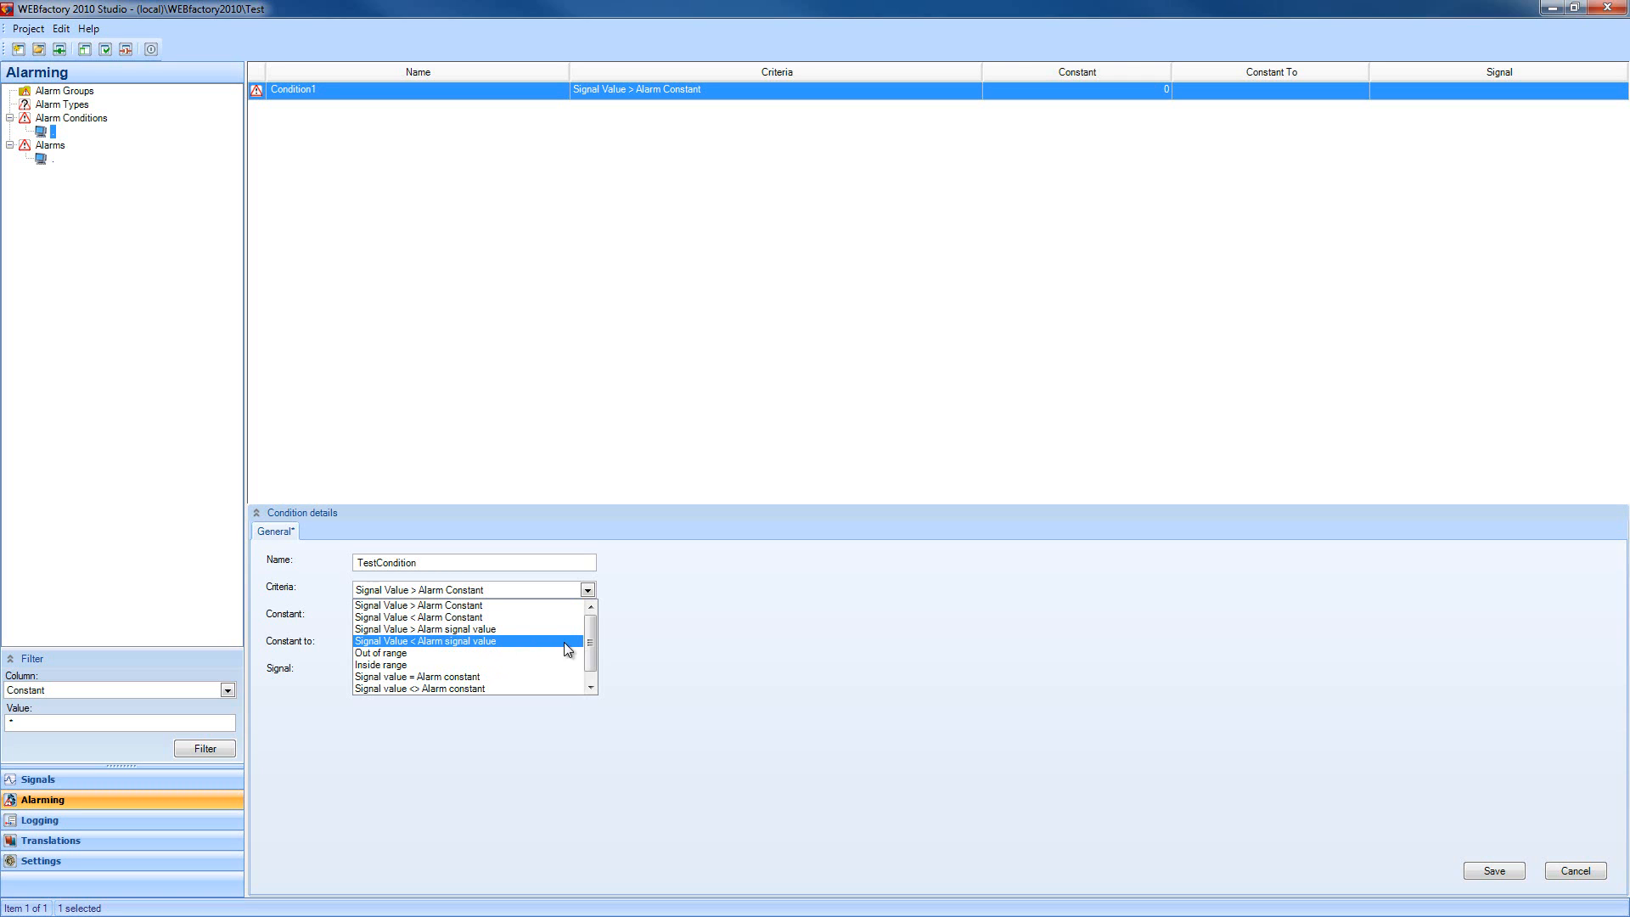
drag(590, 643, 590, 651)
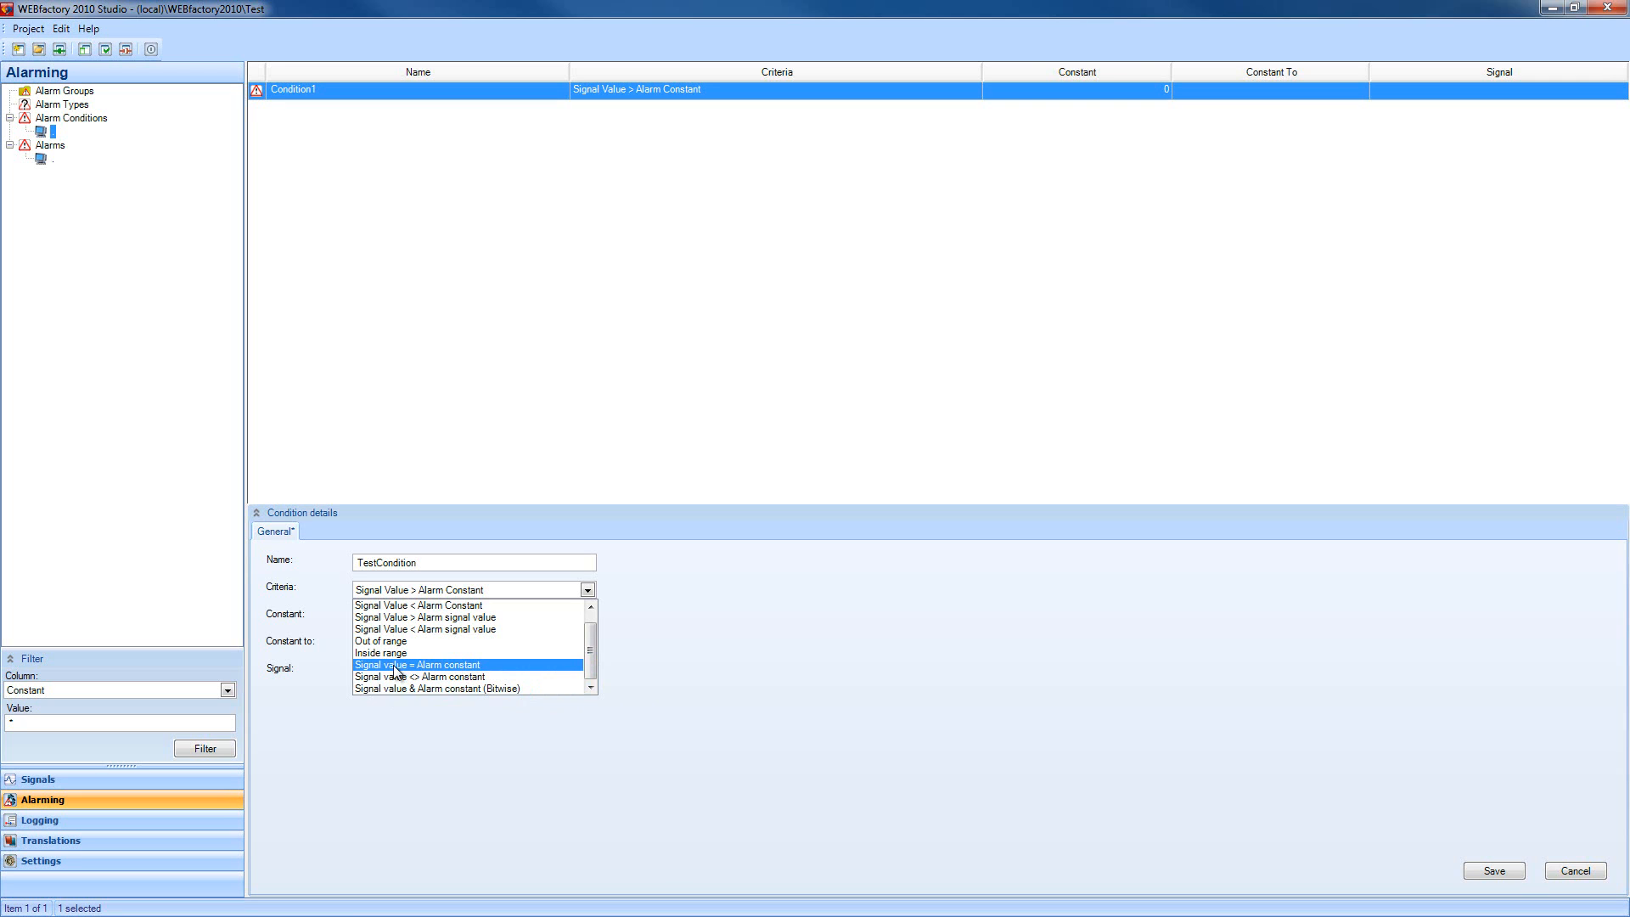
click(459, 667)
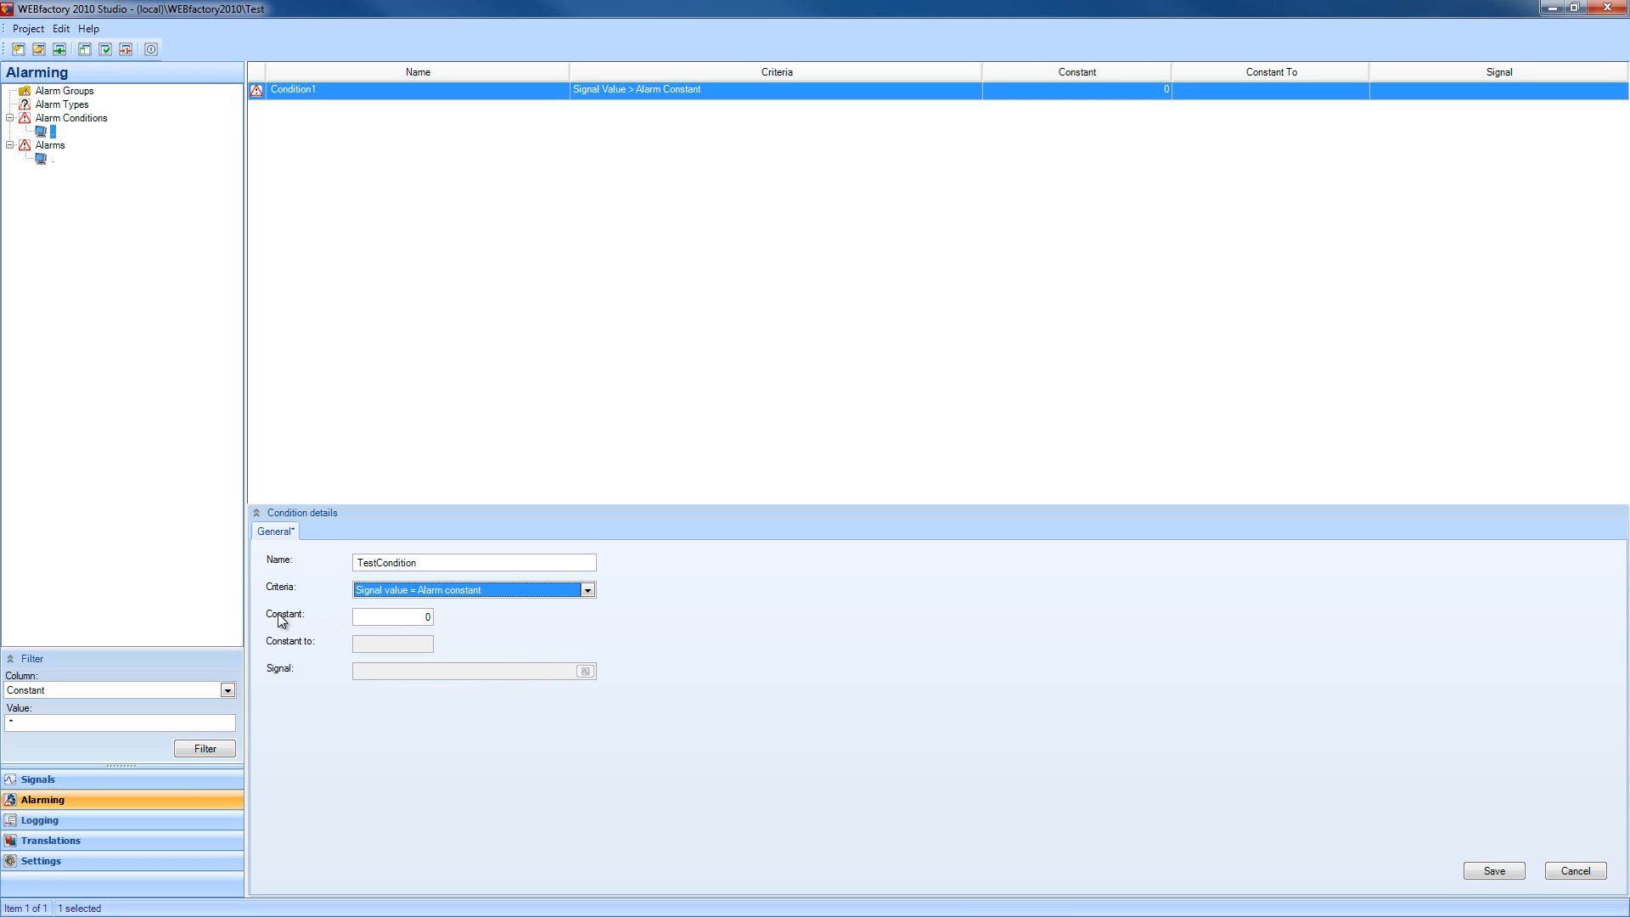
- Edit the constant of the TestCondition alarm condition and save the condition
click(415, 618)
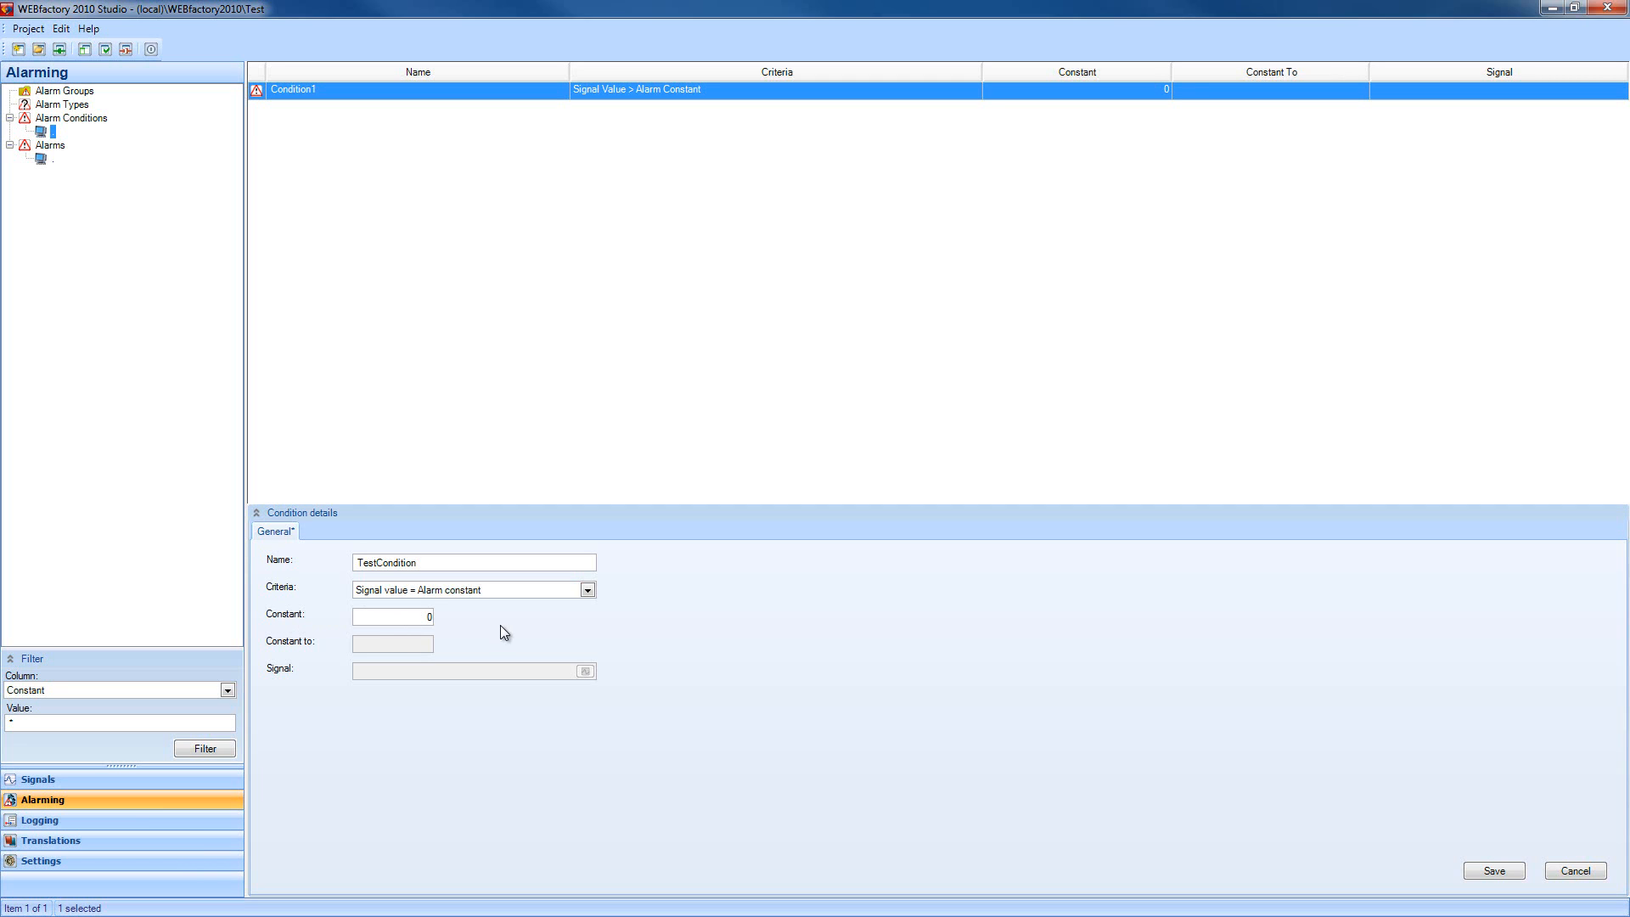
key(shift+End)
click(421, 618)
click(1494, 872)
- Create a new alarm group named TestGoup and save it
click(75, 93)
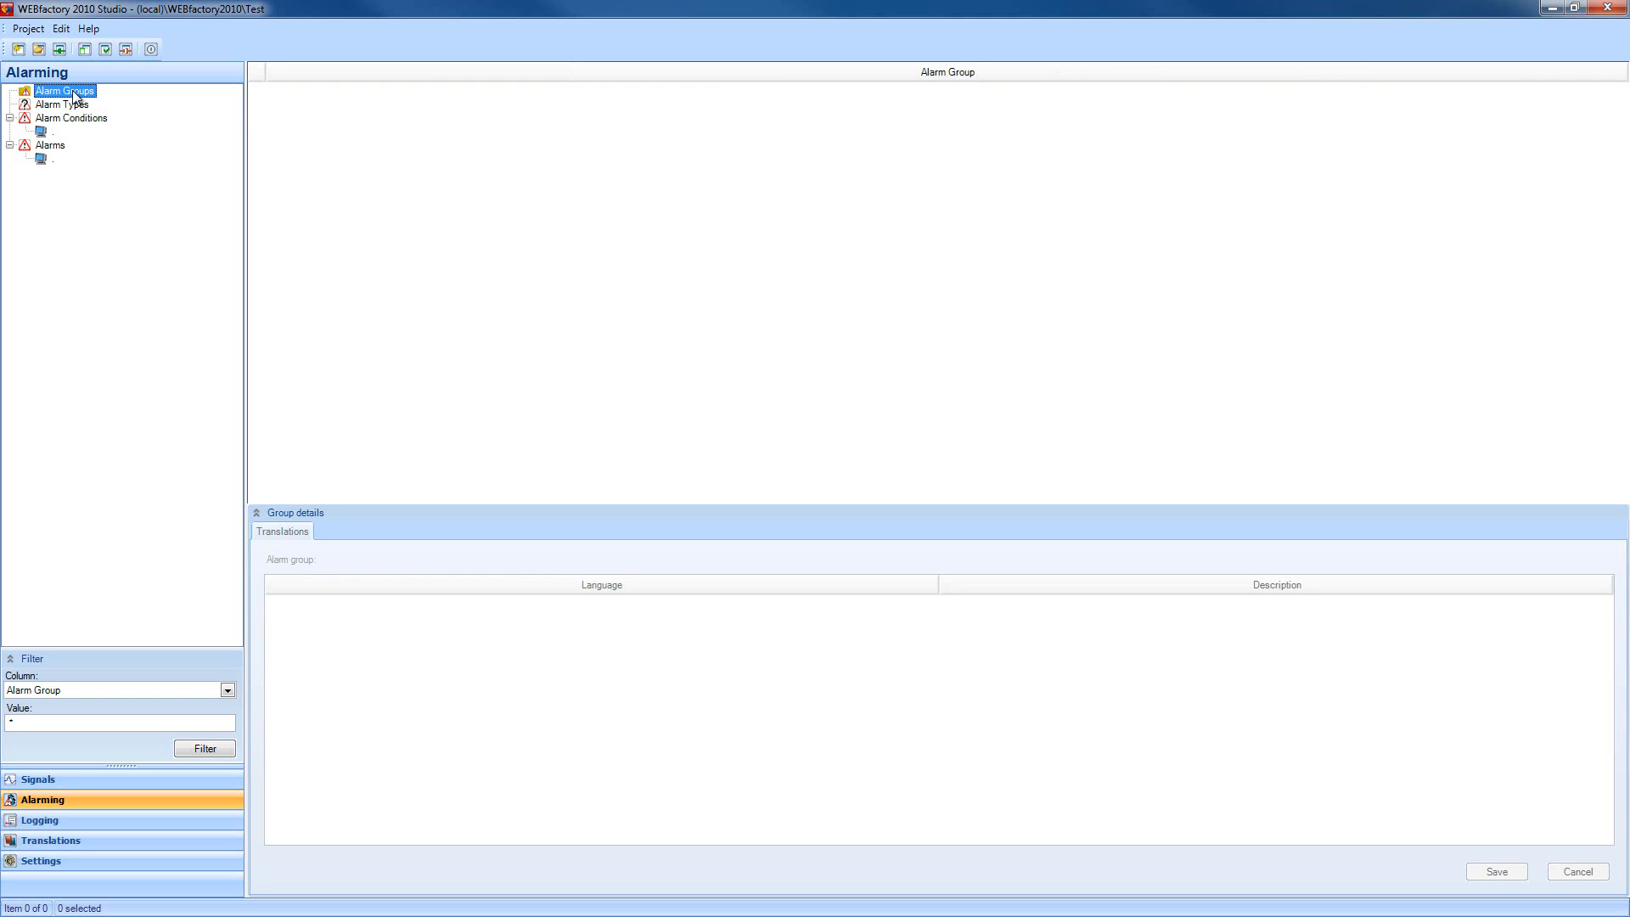
right_click(386, 115)
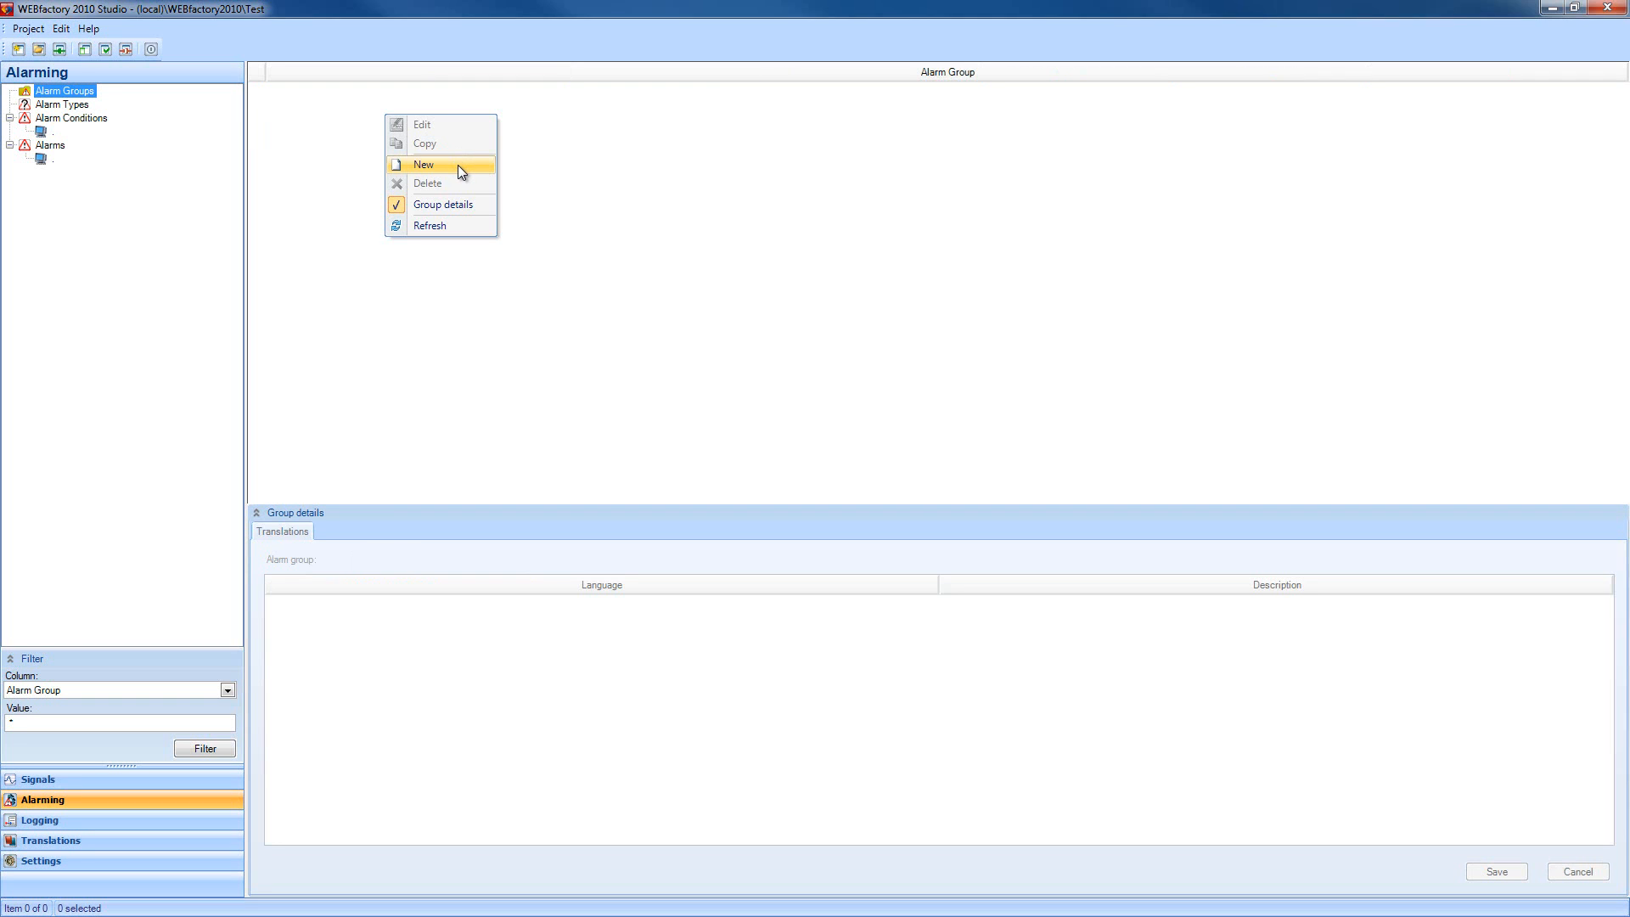
click(459, 166)
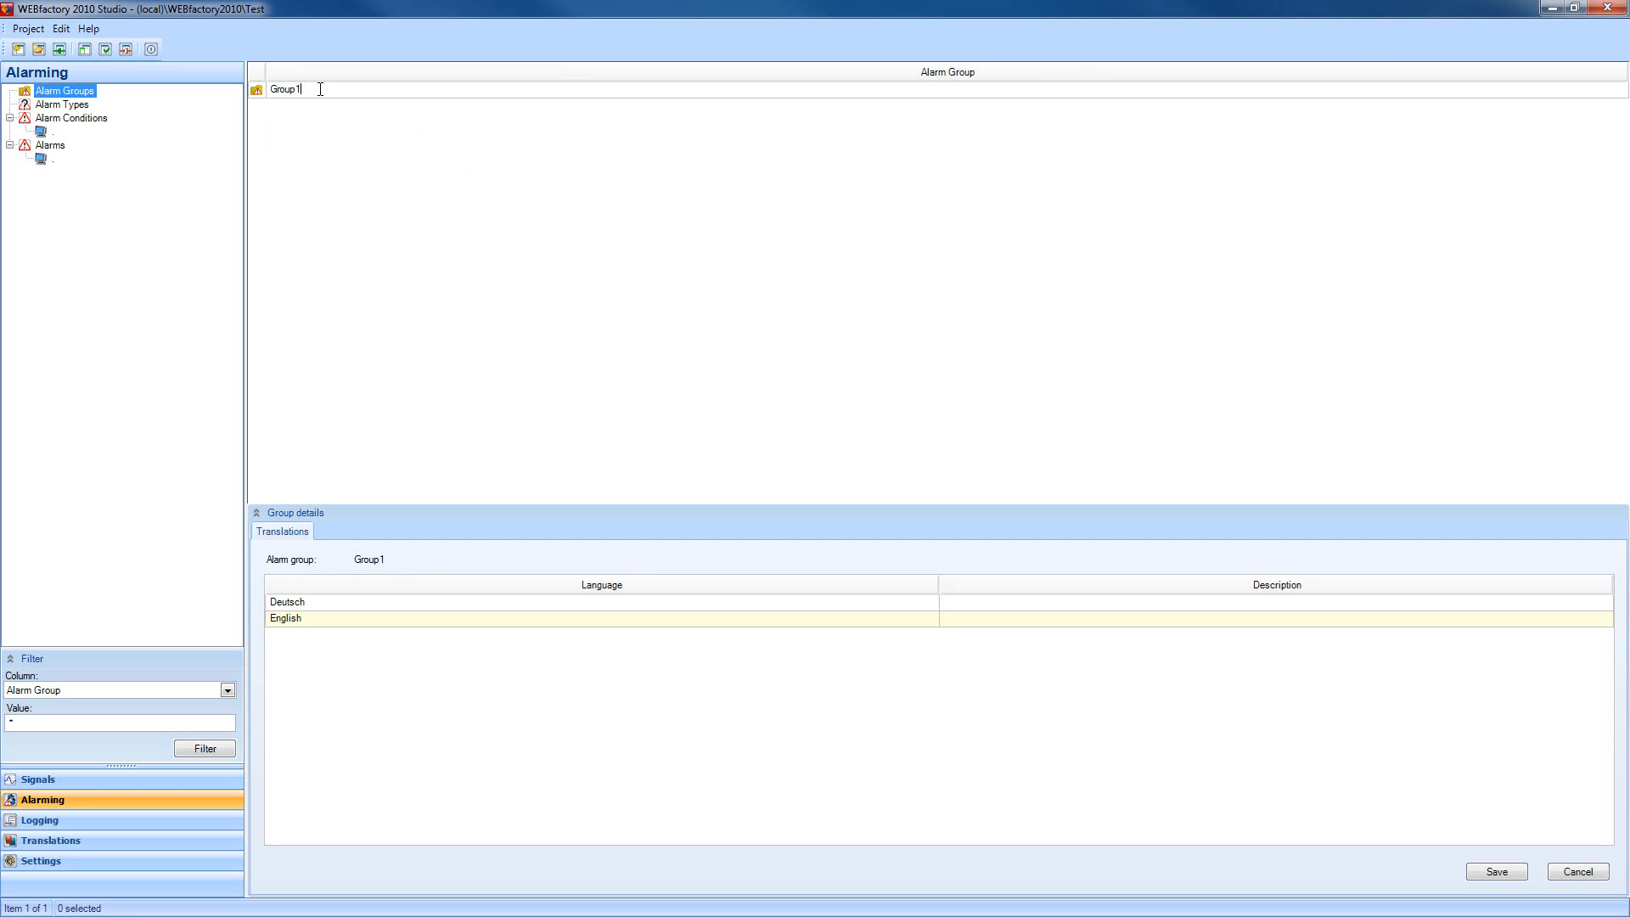
key(BackSpace)
text(TestGoup)
click(907, 409)
click(1497, 872)
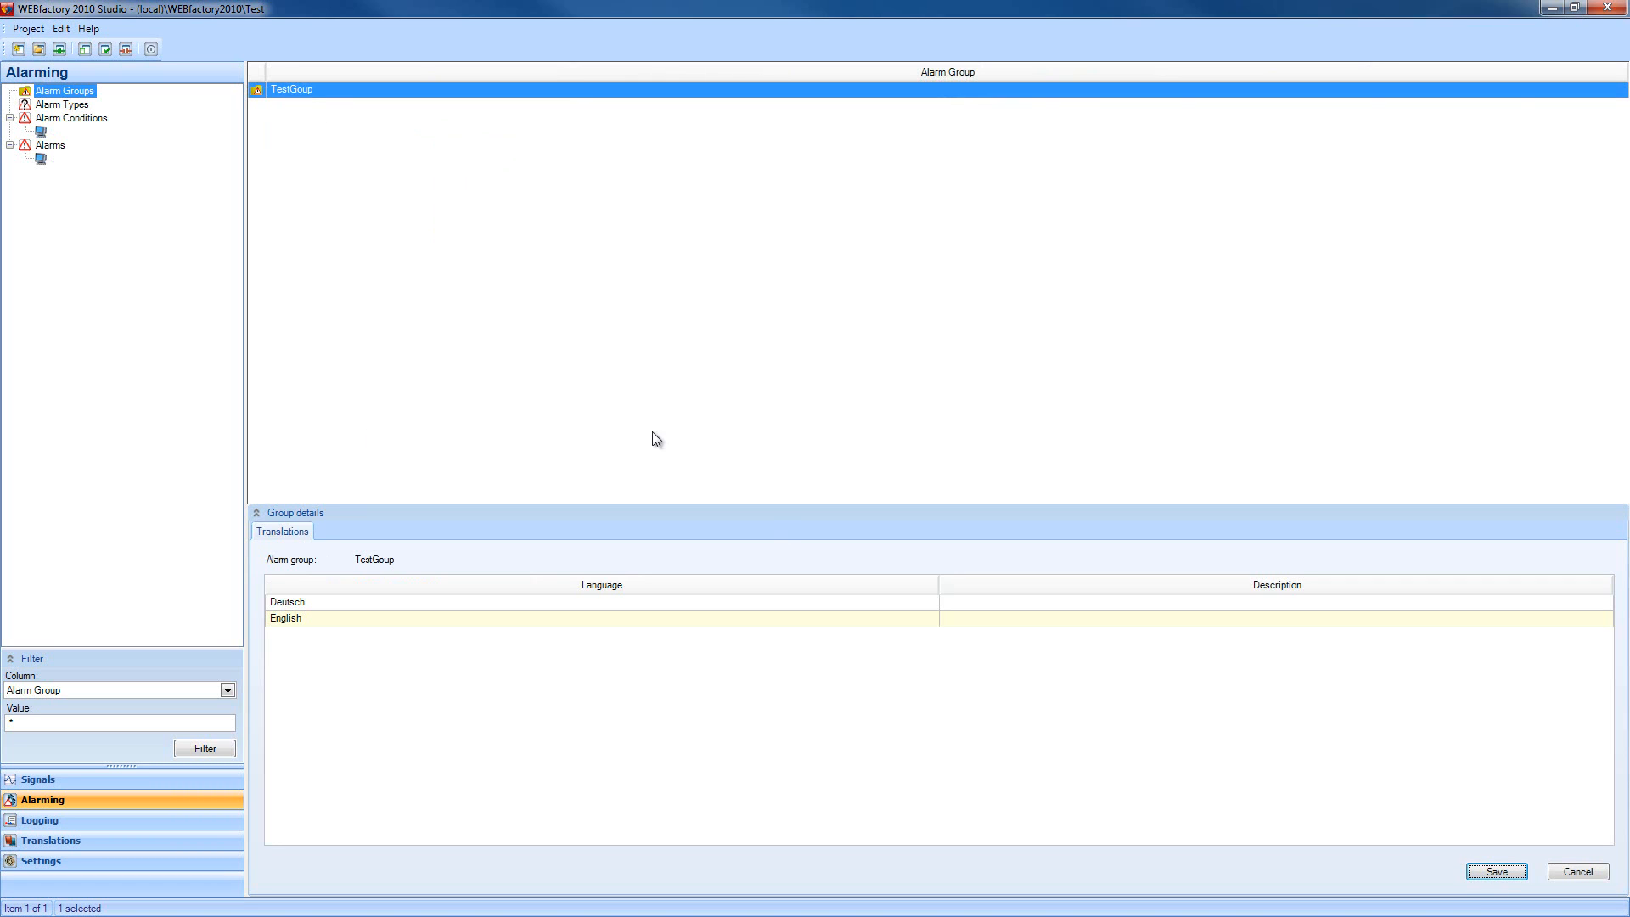
- Create a new alarm type named TestType and save it
click(63, 105)
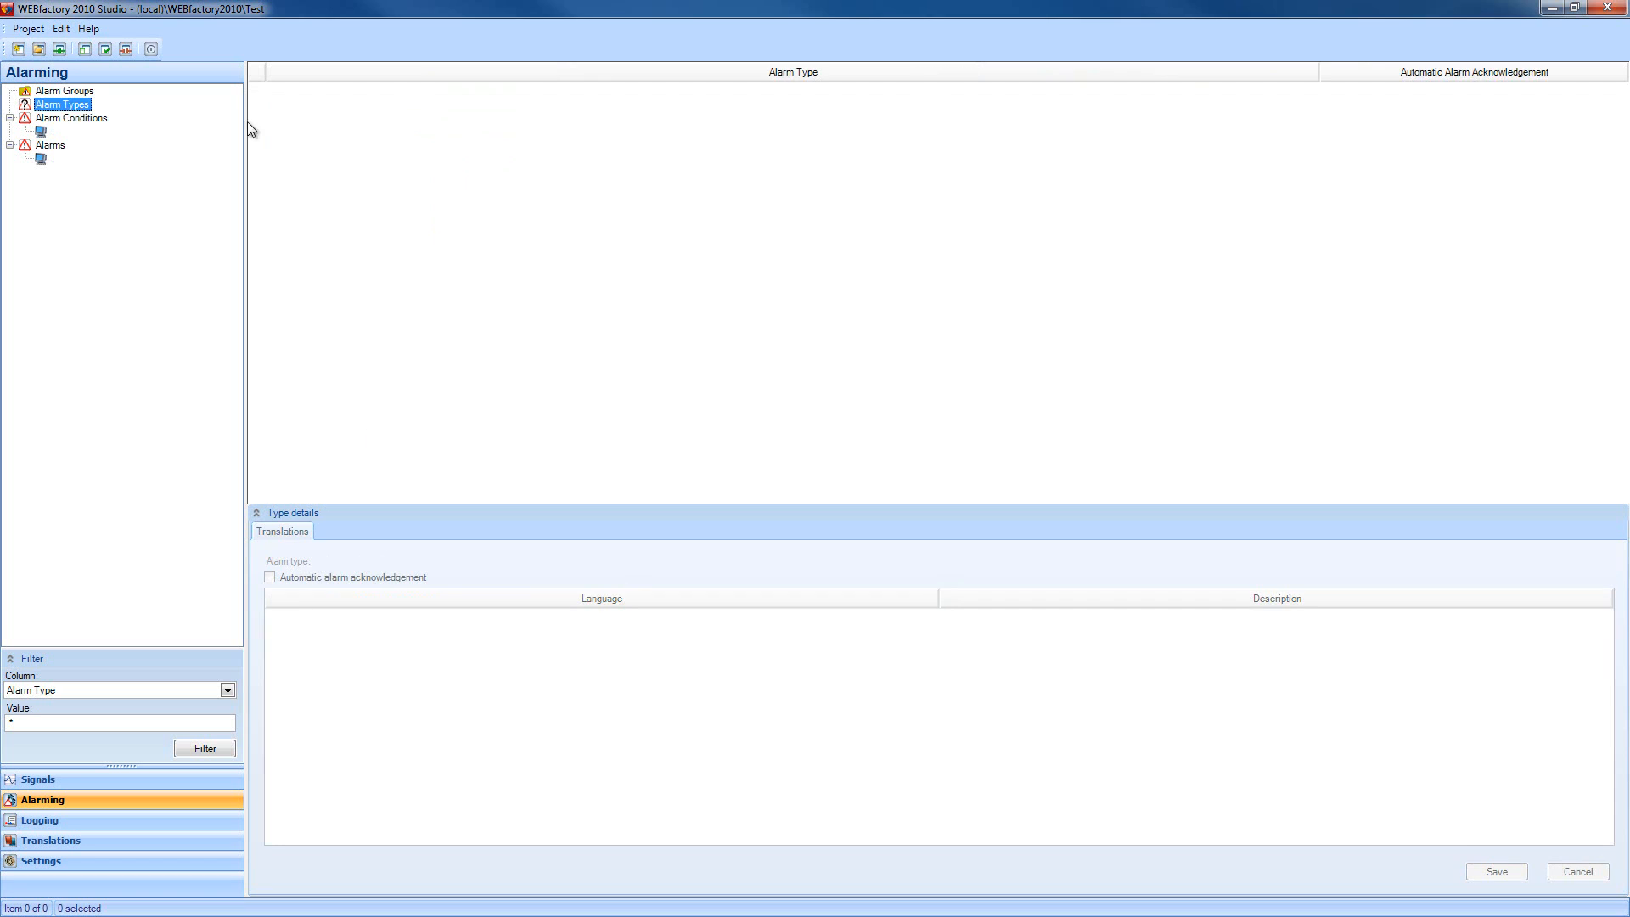
right_click(351, 114)
click(406, 161)
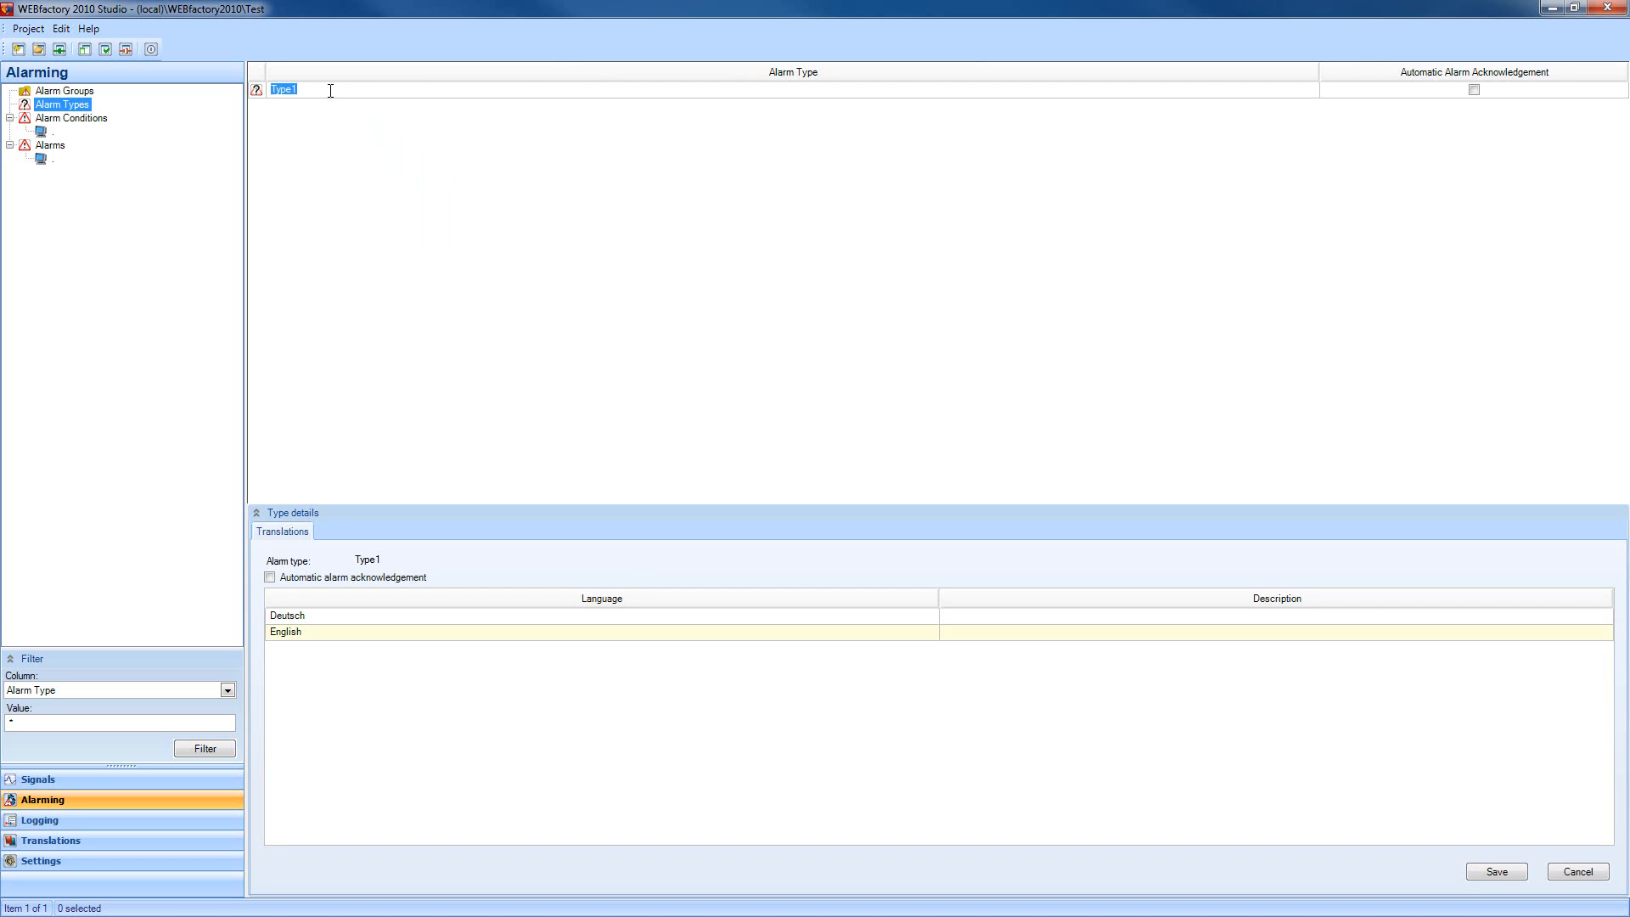
text(TestType)
click(1496, 874)
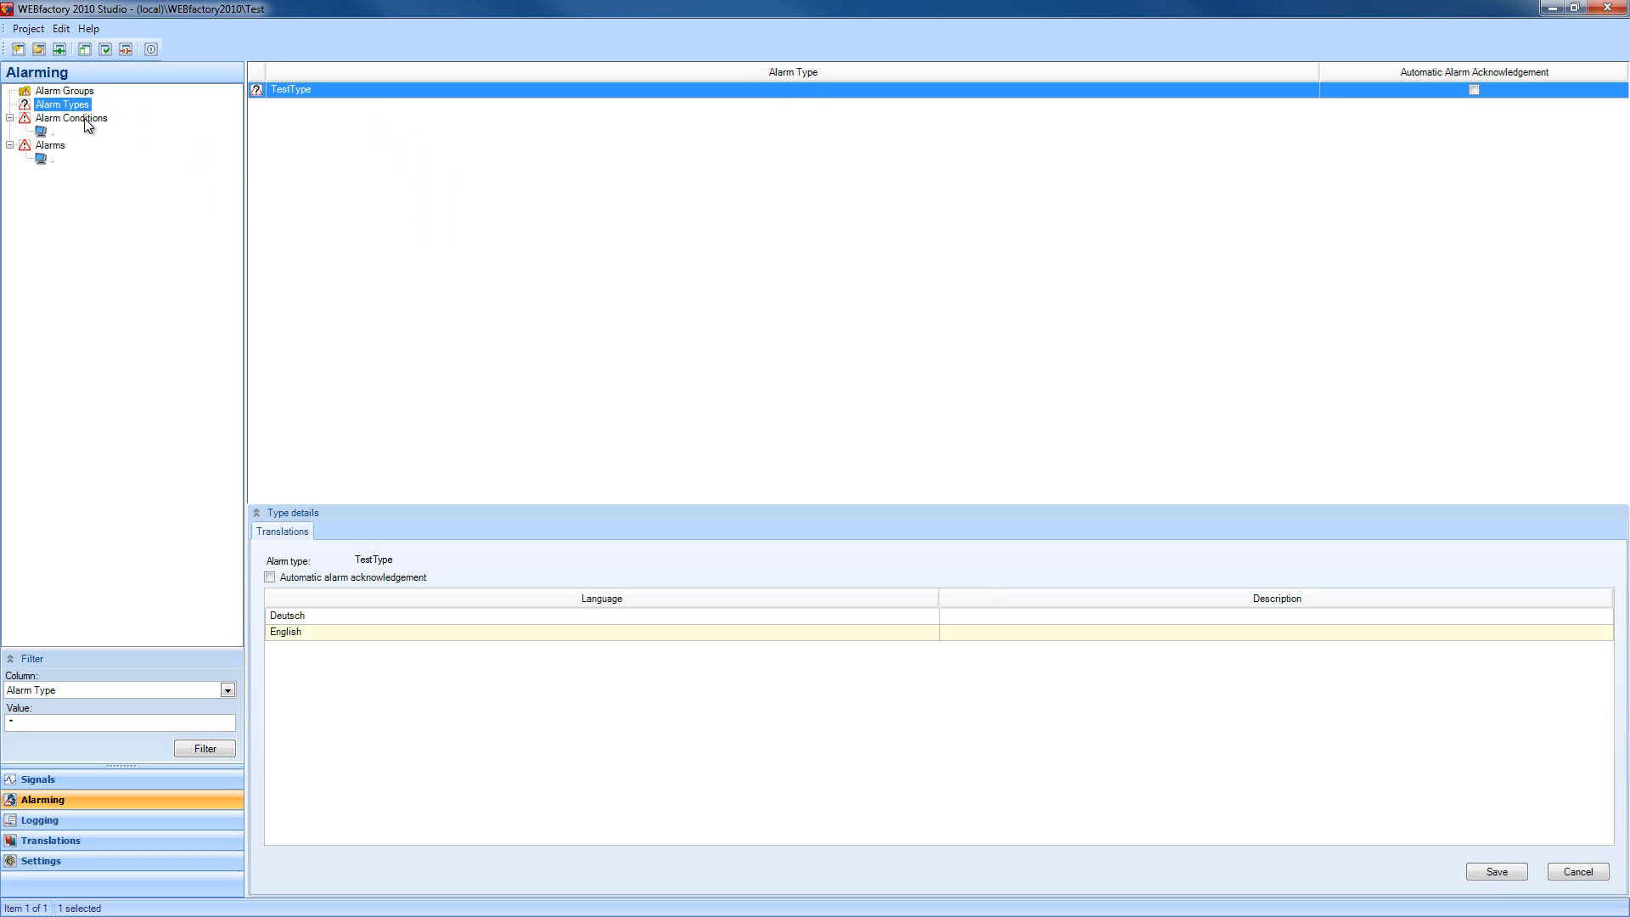
- Create a new alarm on the local server based on the signal Buffer 2
click(48, 160)
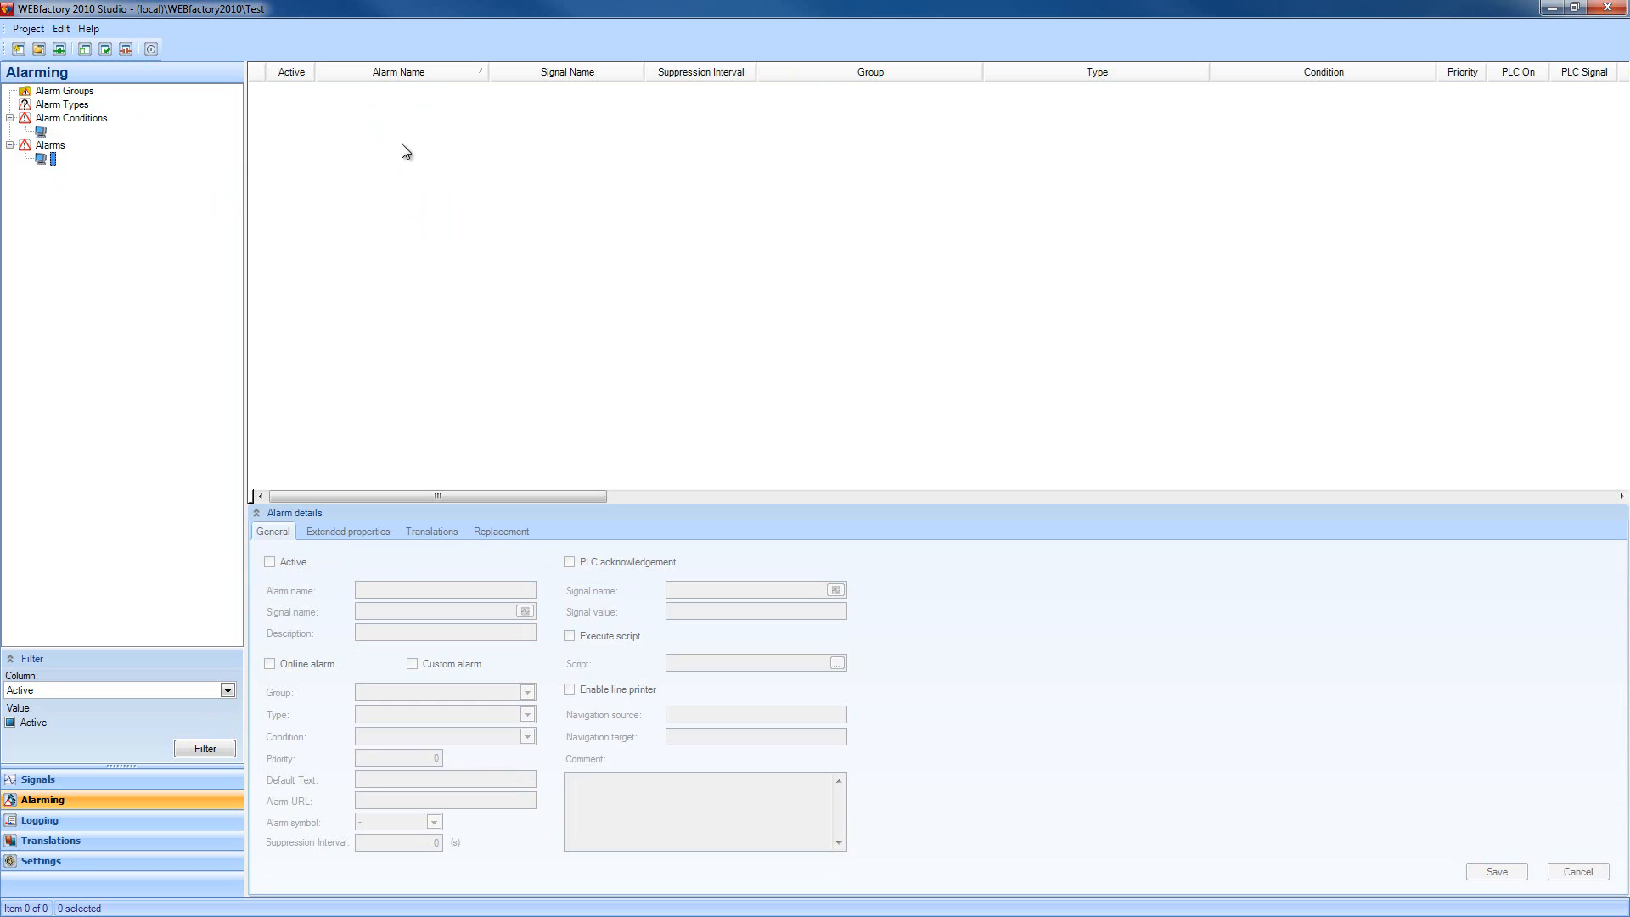
right_click(375, 116)
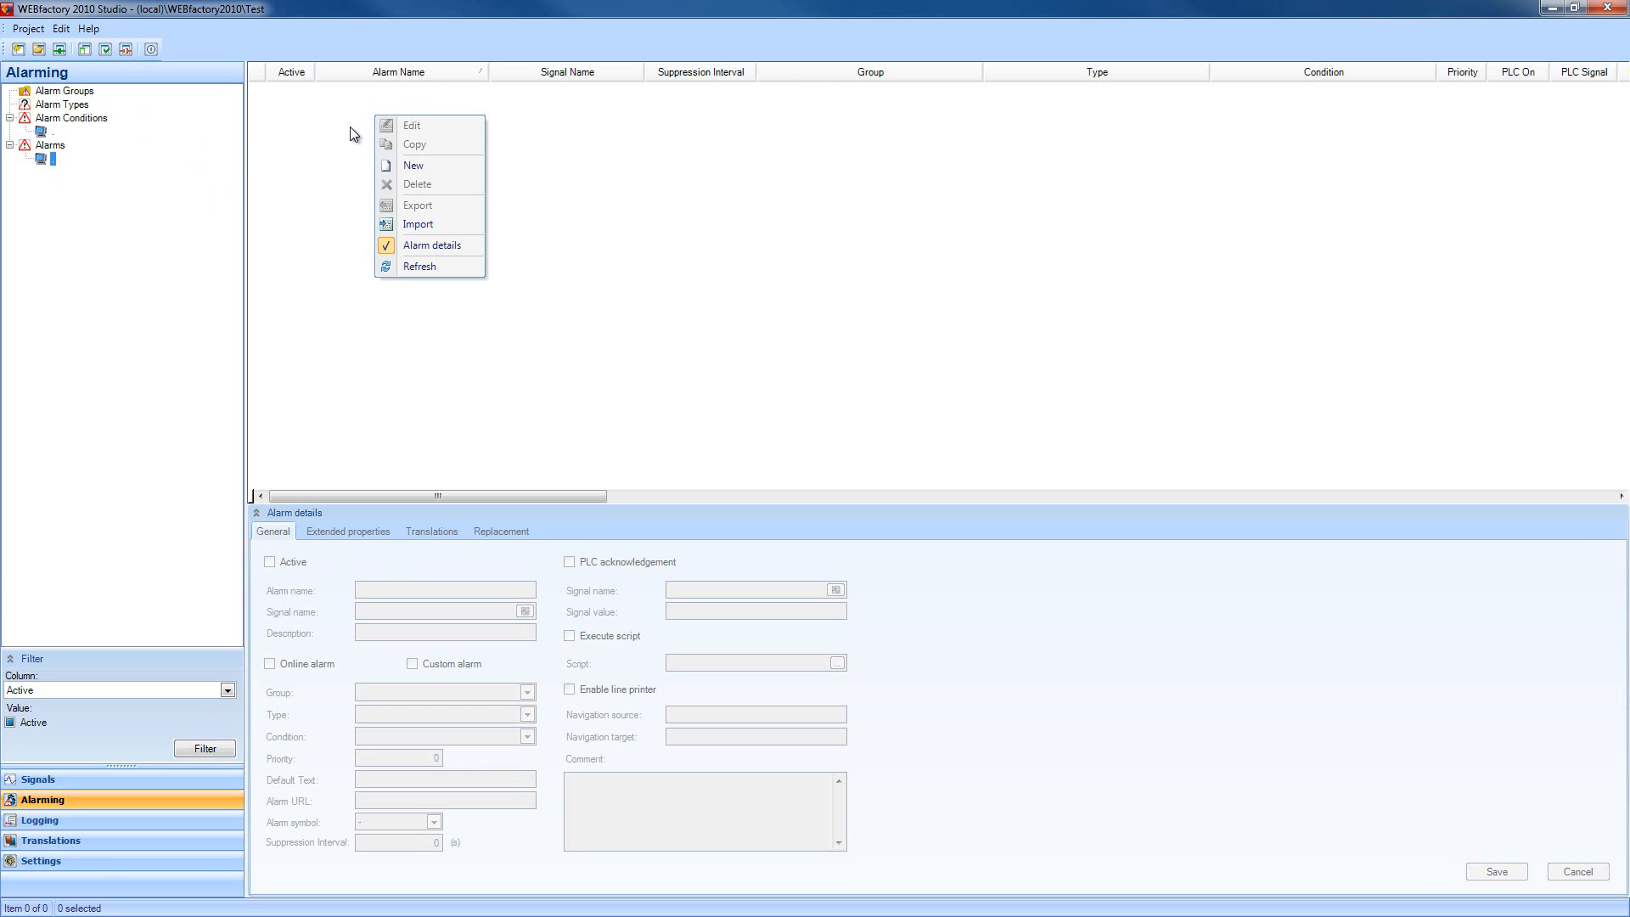
click(440, 166)
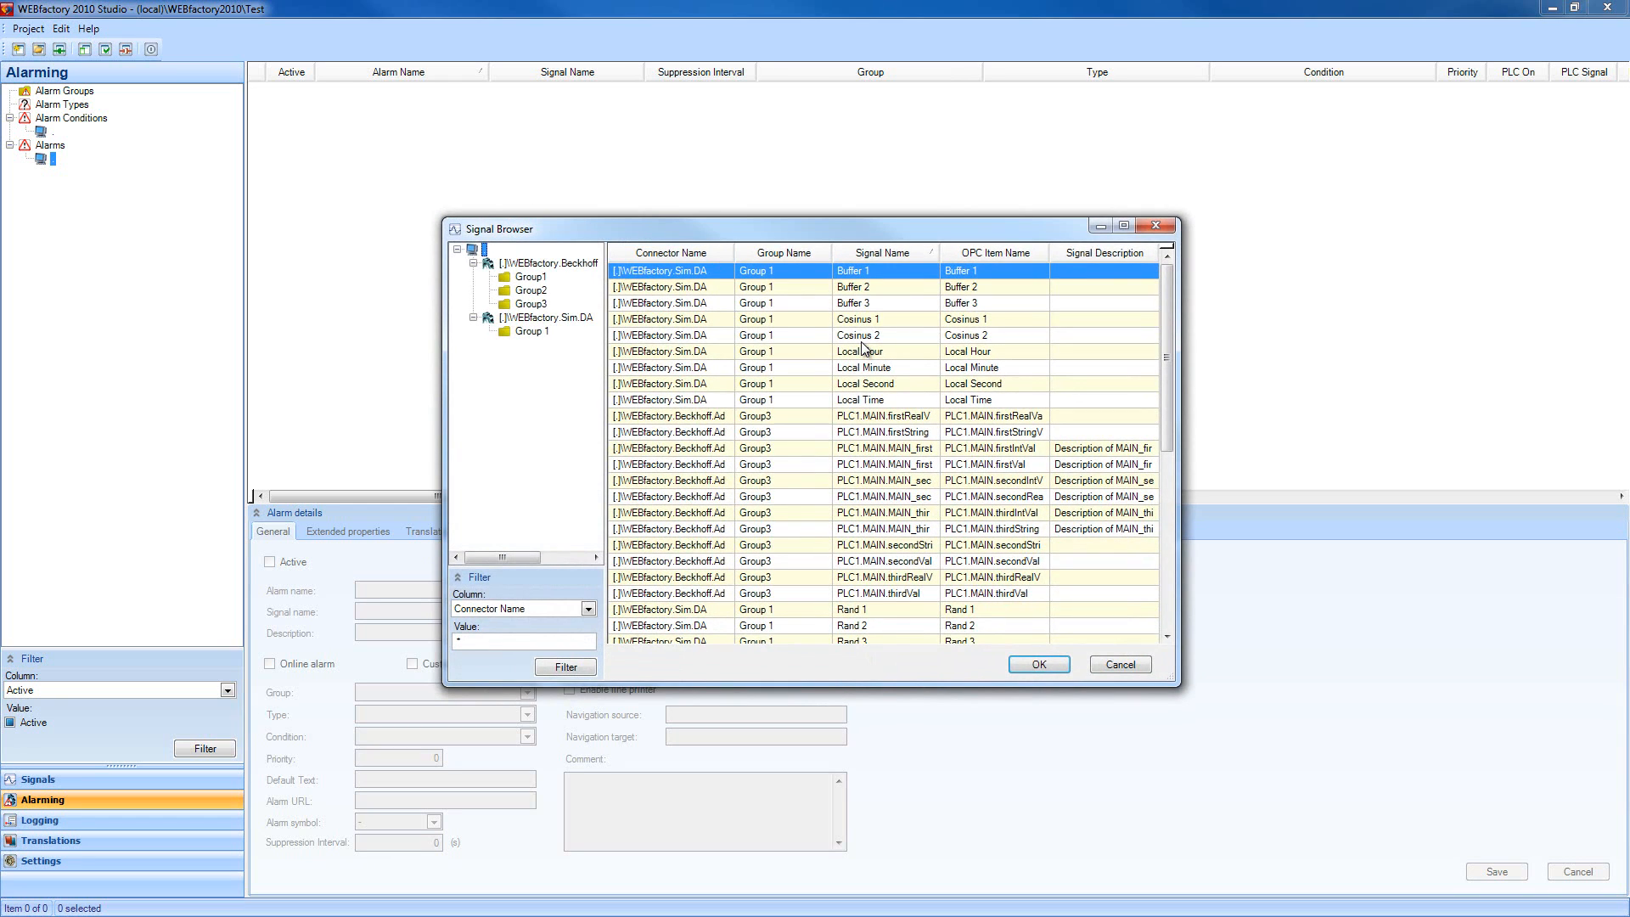
drag(751, 230, 747, 145)
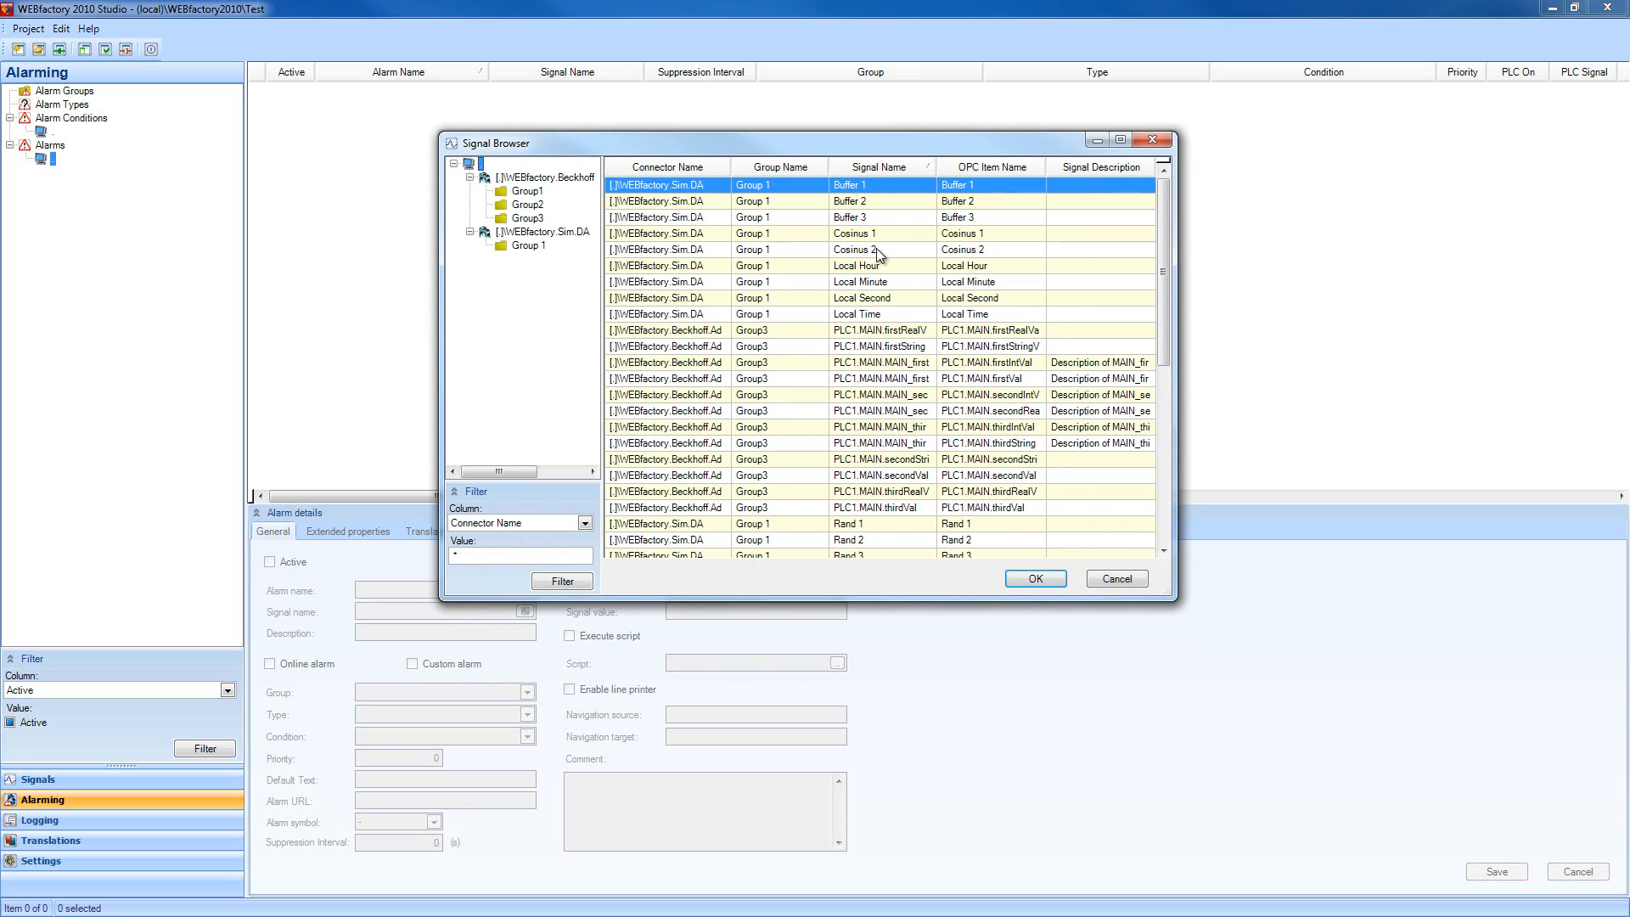
click(873, 202)
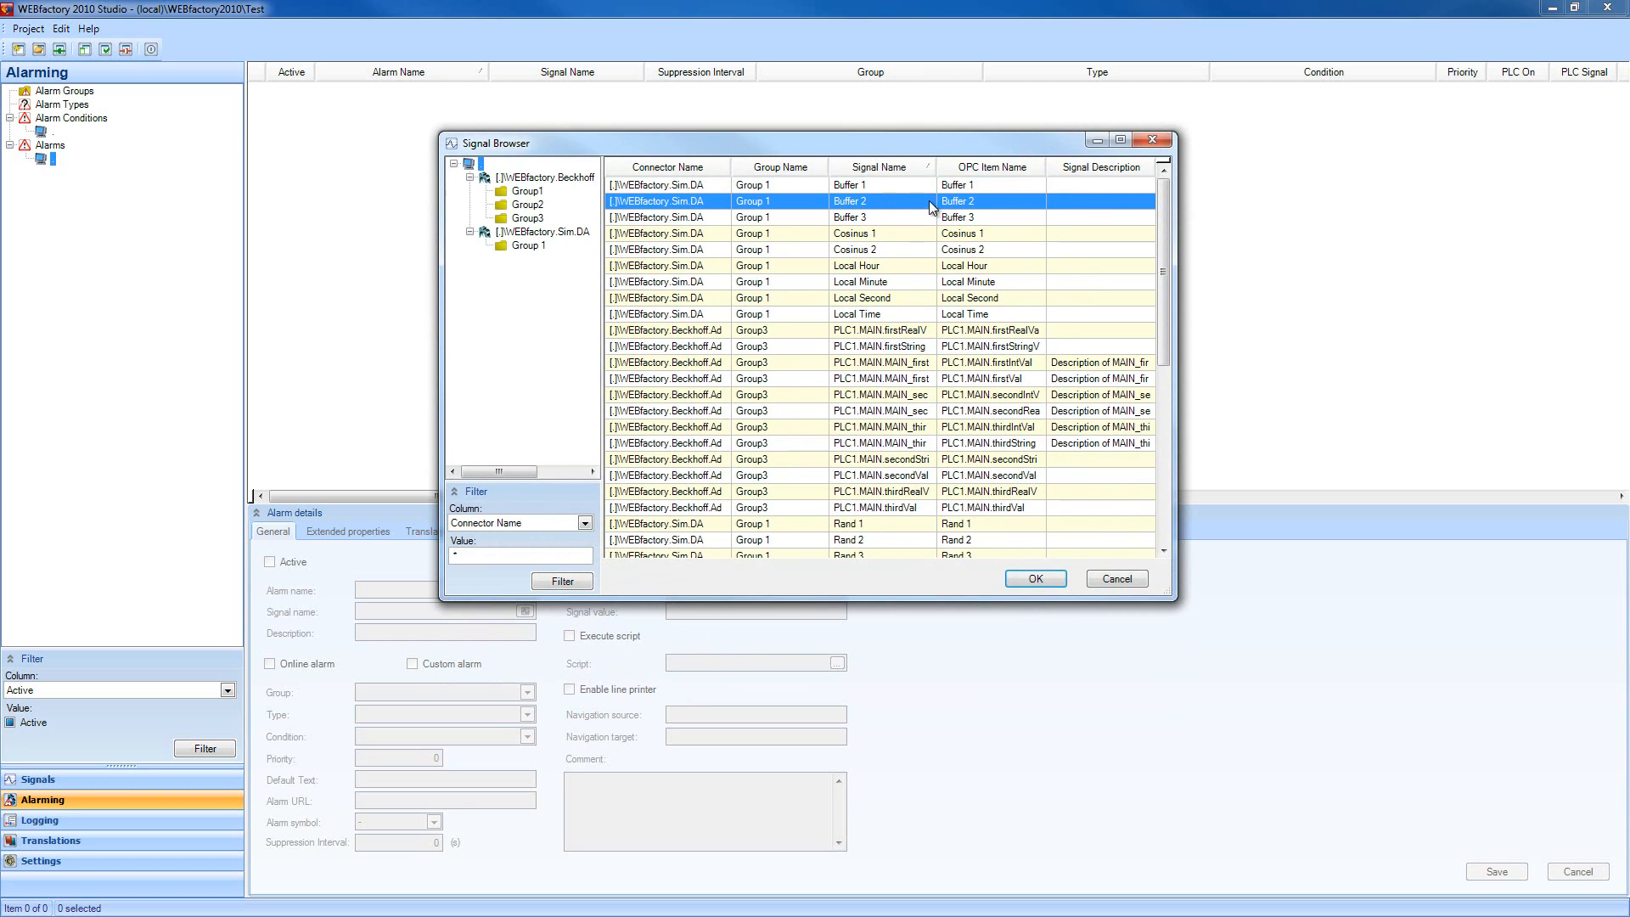
click(1032, 581)
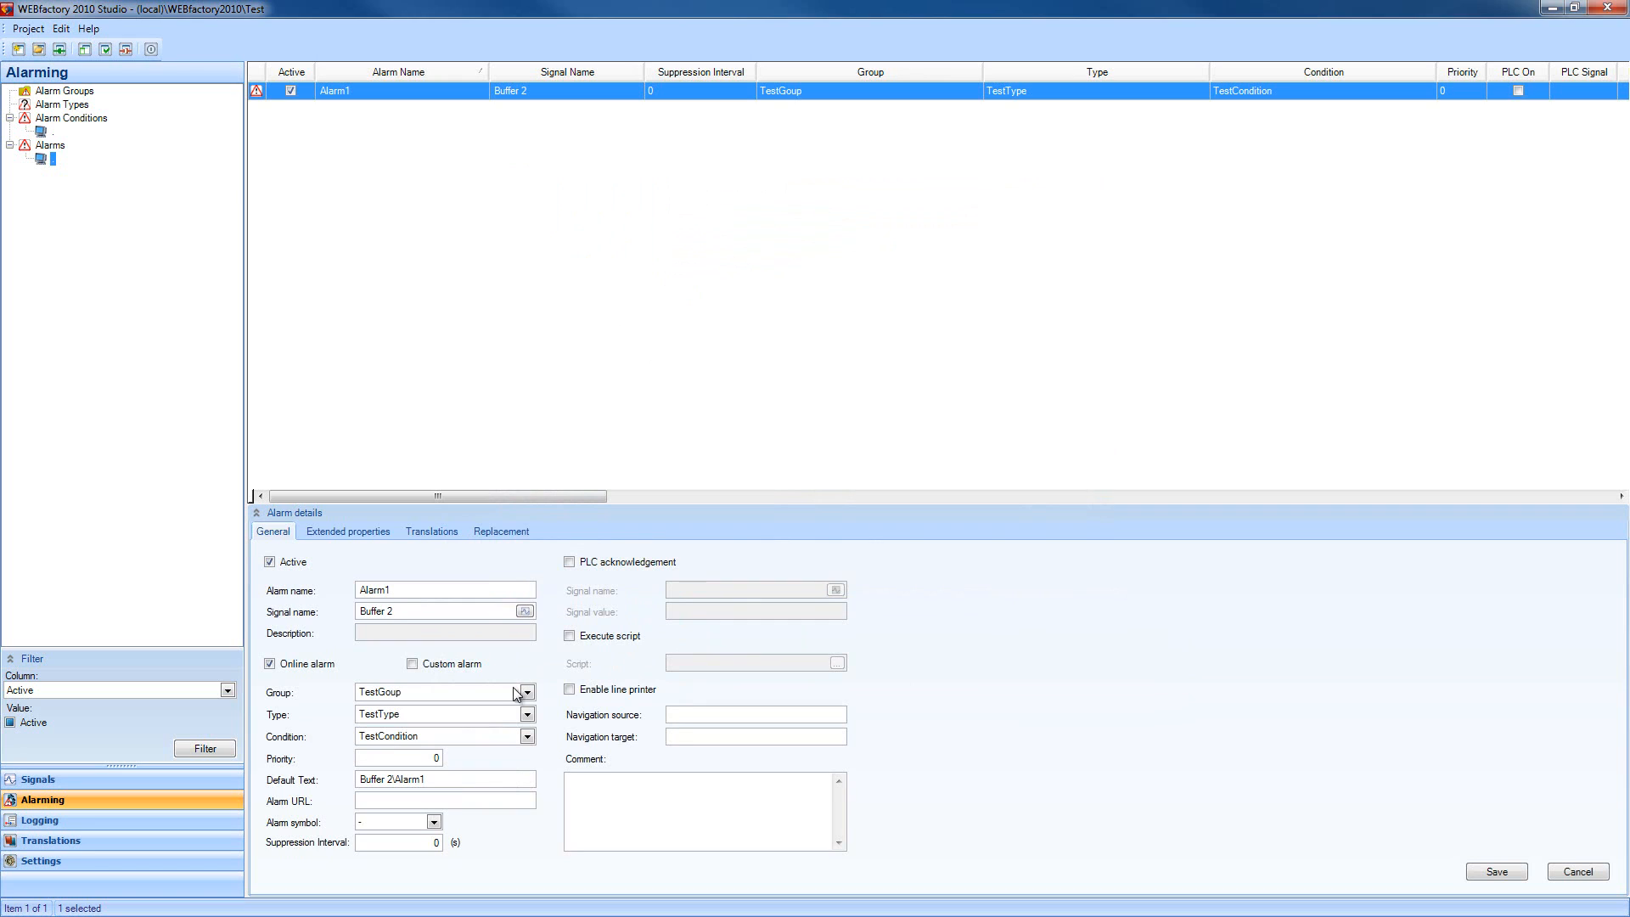
- Rename the new alarm as AlarmTest
click(415, 590)
key(BackSpace)
text(Test)
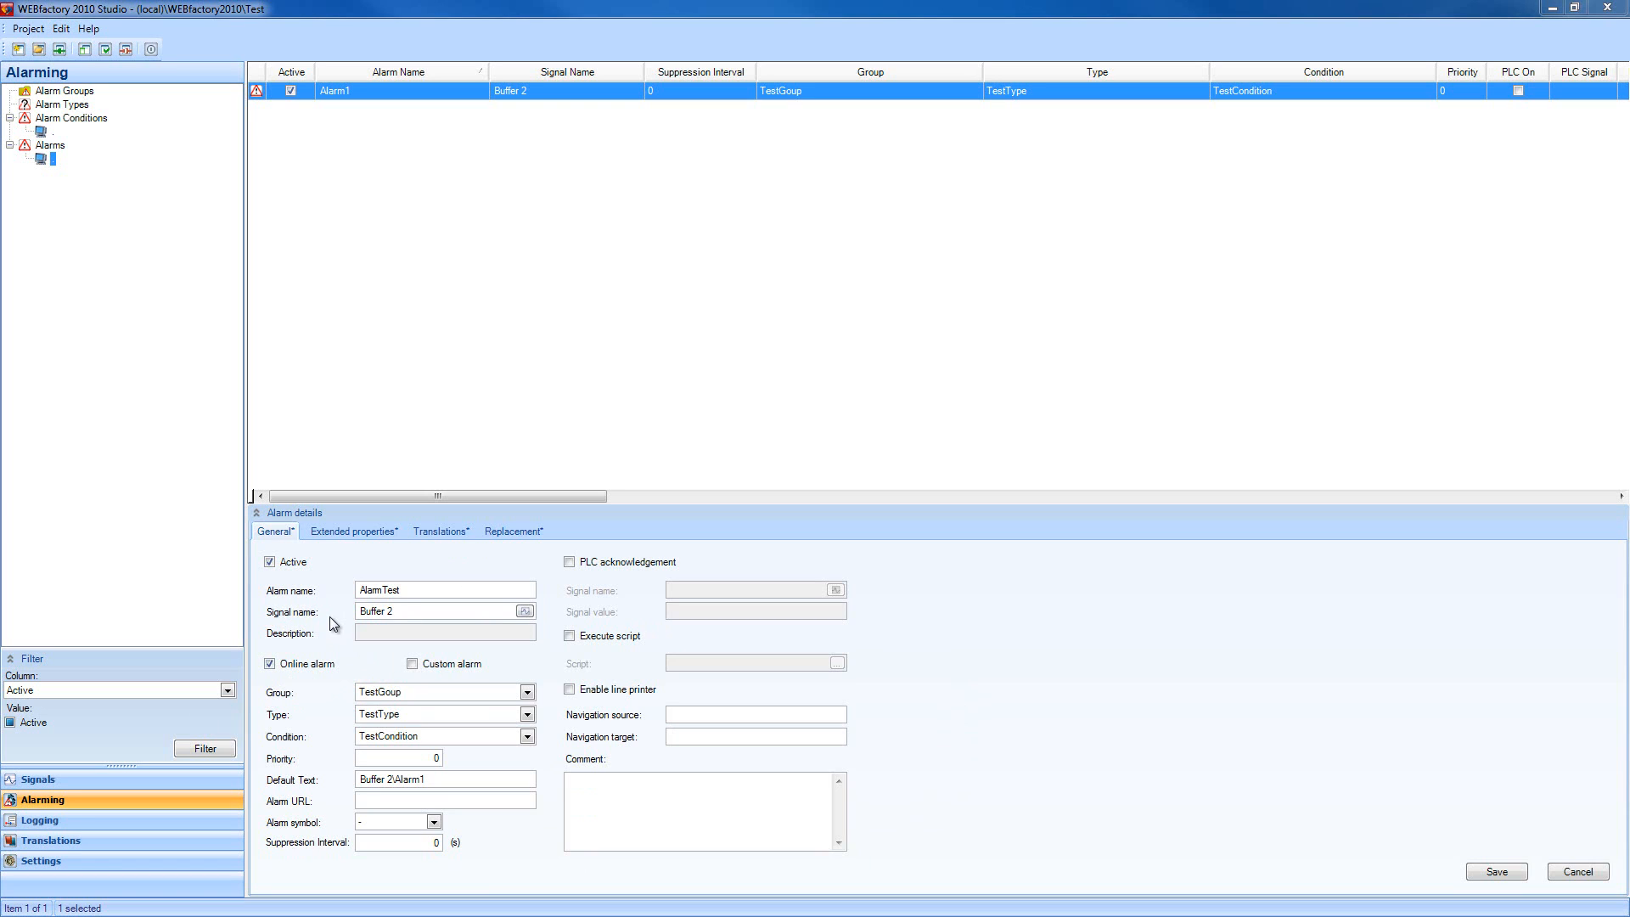
key(Tab)
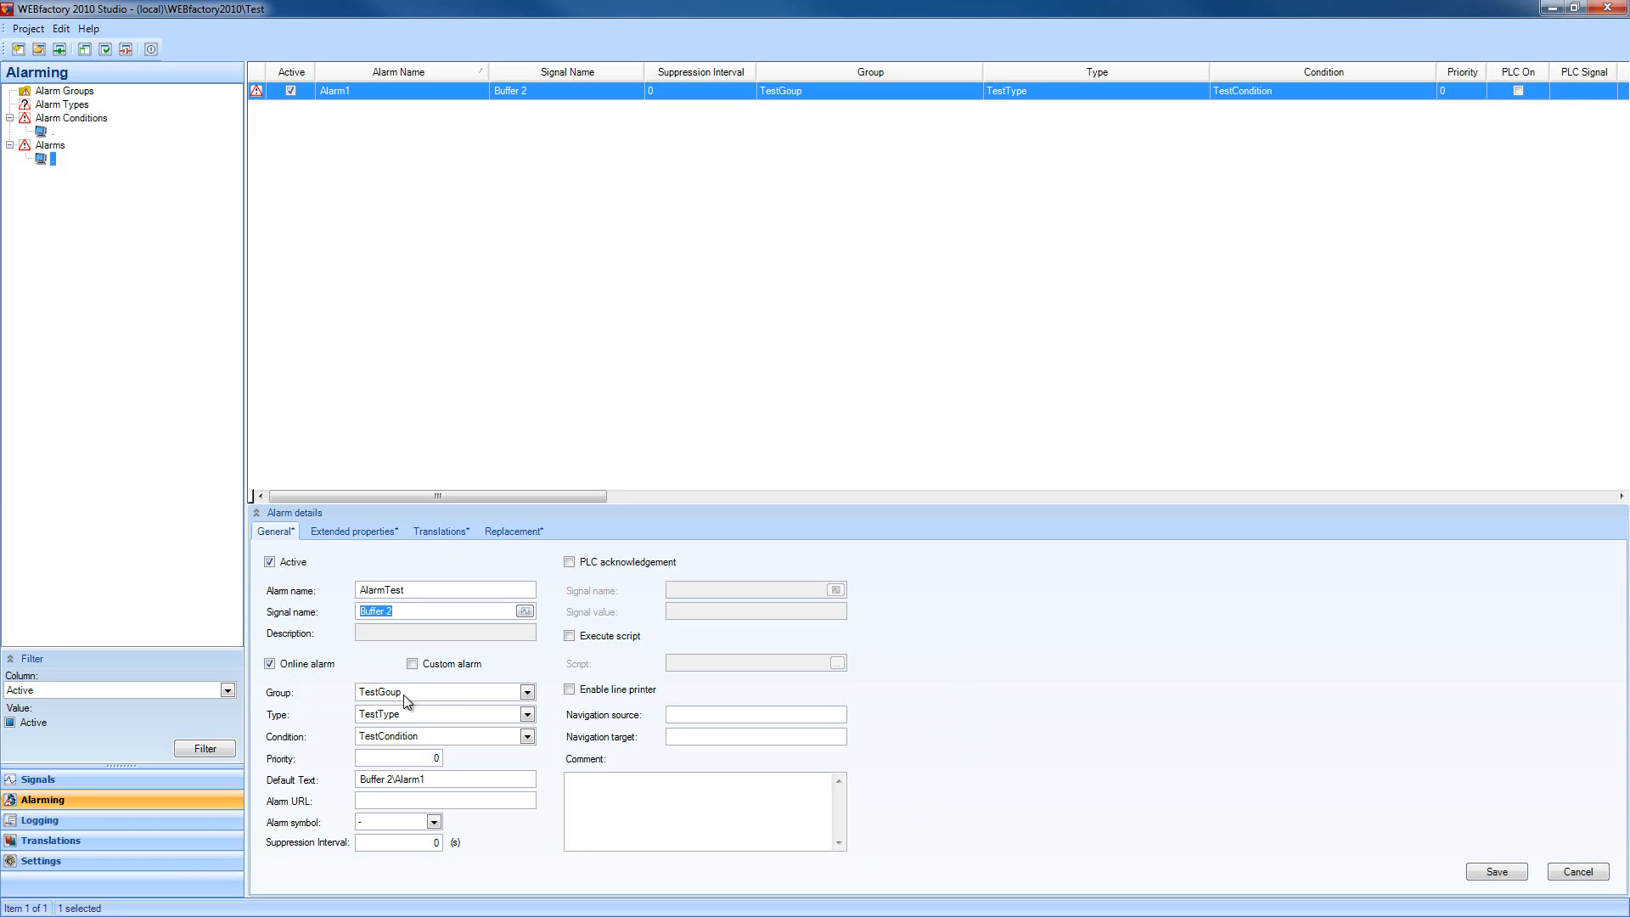
- Select TestGoup as the alarm's group and TestCondition as its condition
click(461, 694)
click(460, 695)
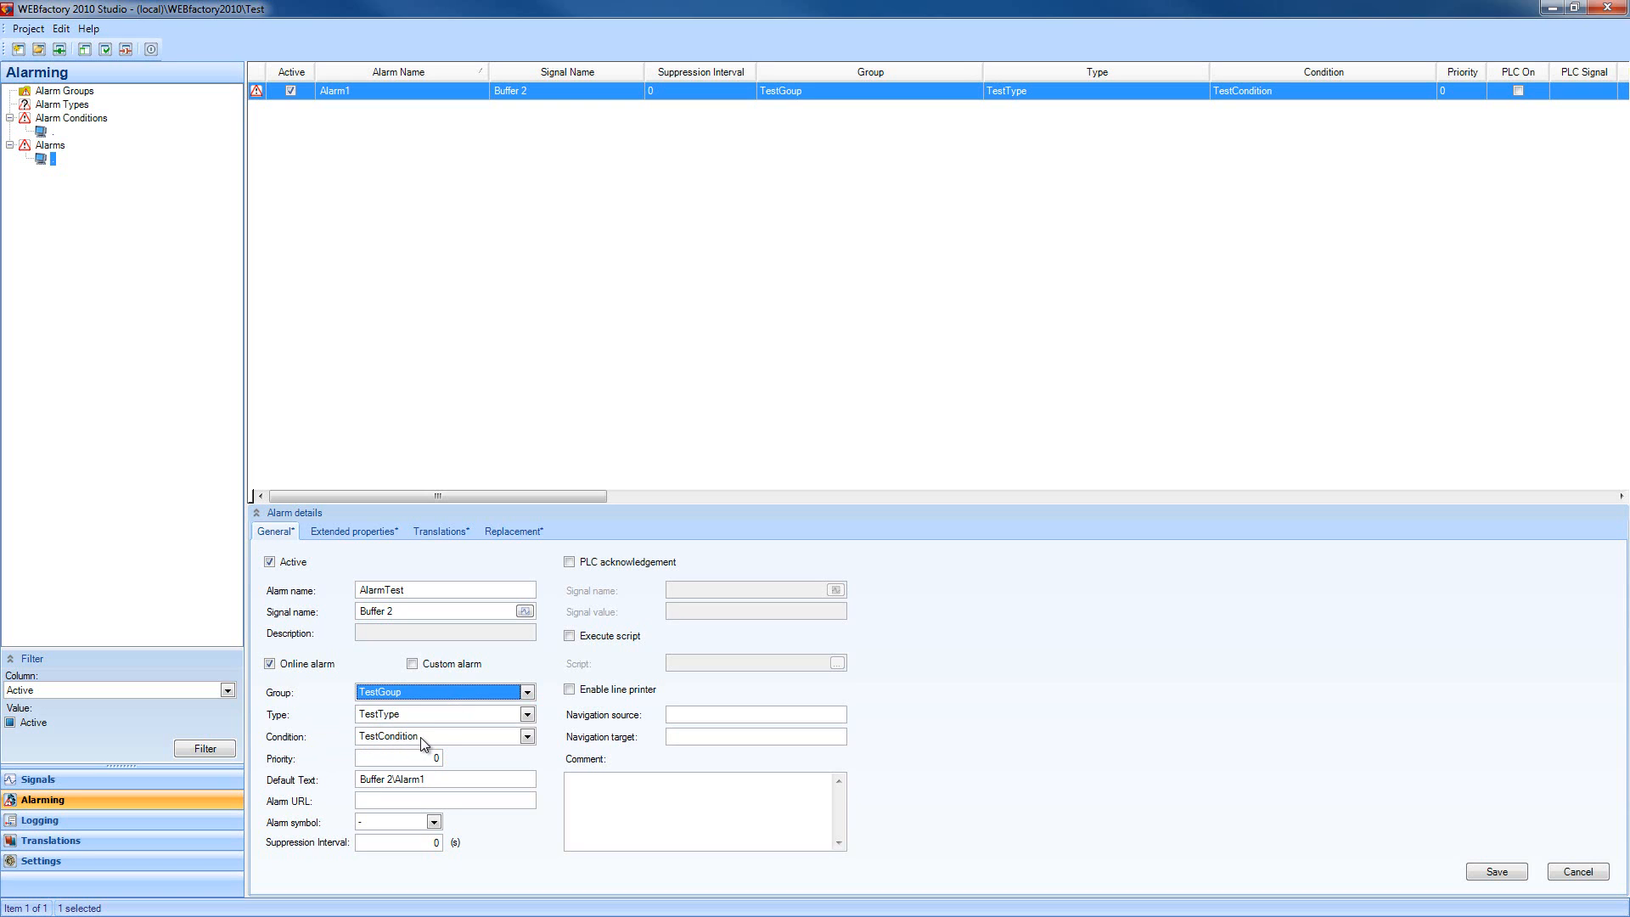
click(528, 739)
click(509, 755)
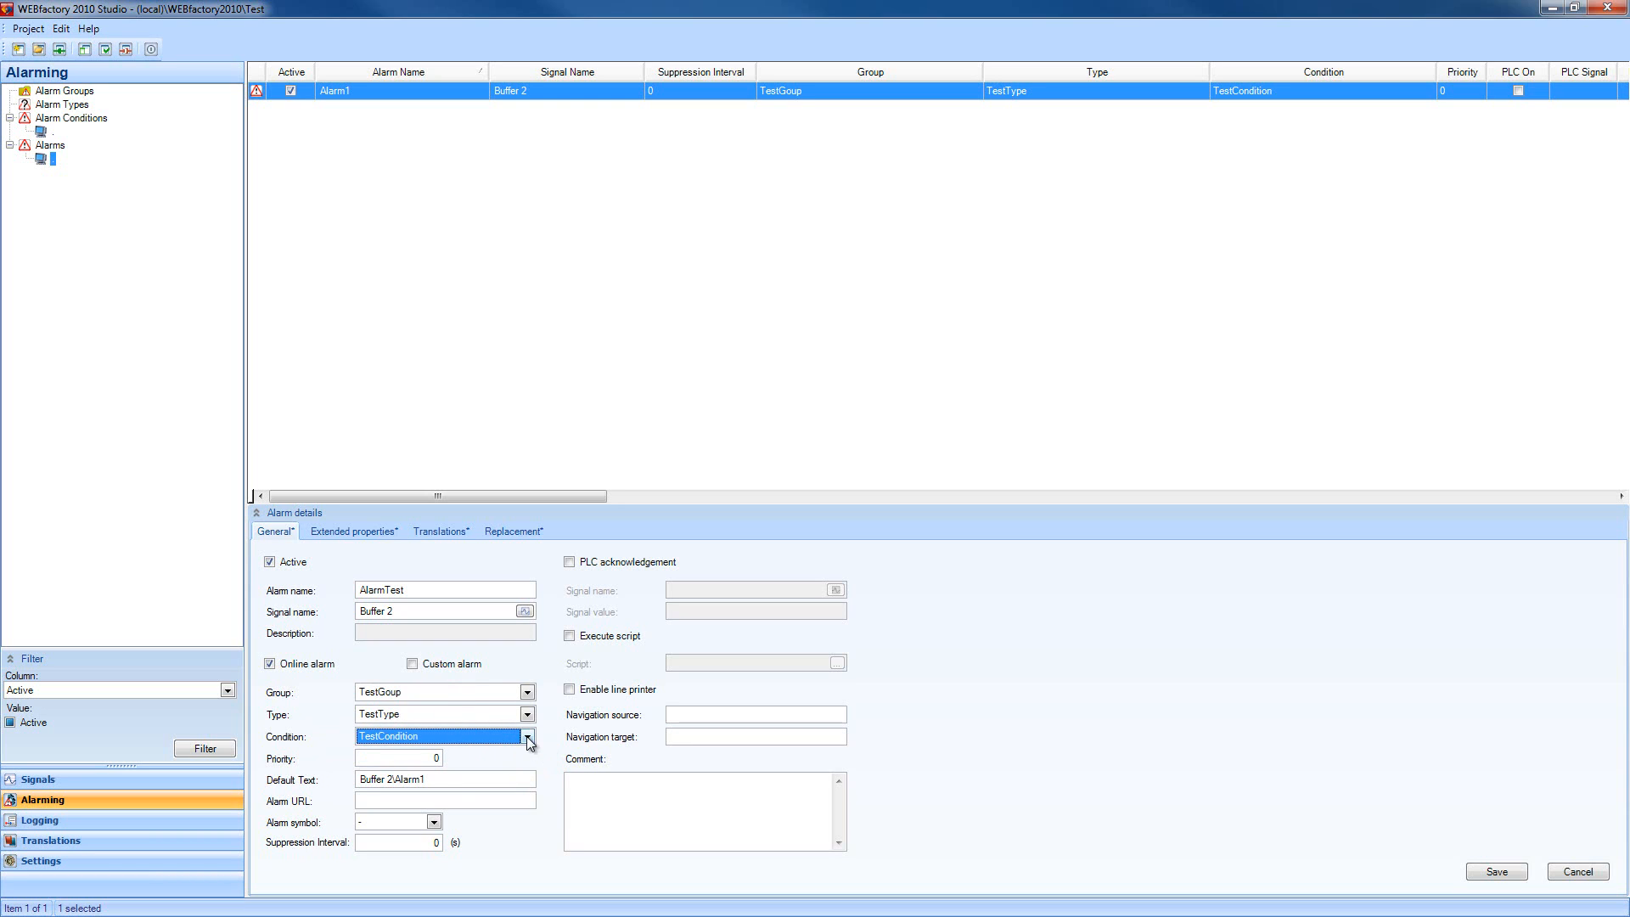
click(527, 738)
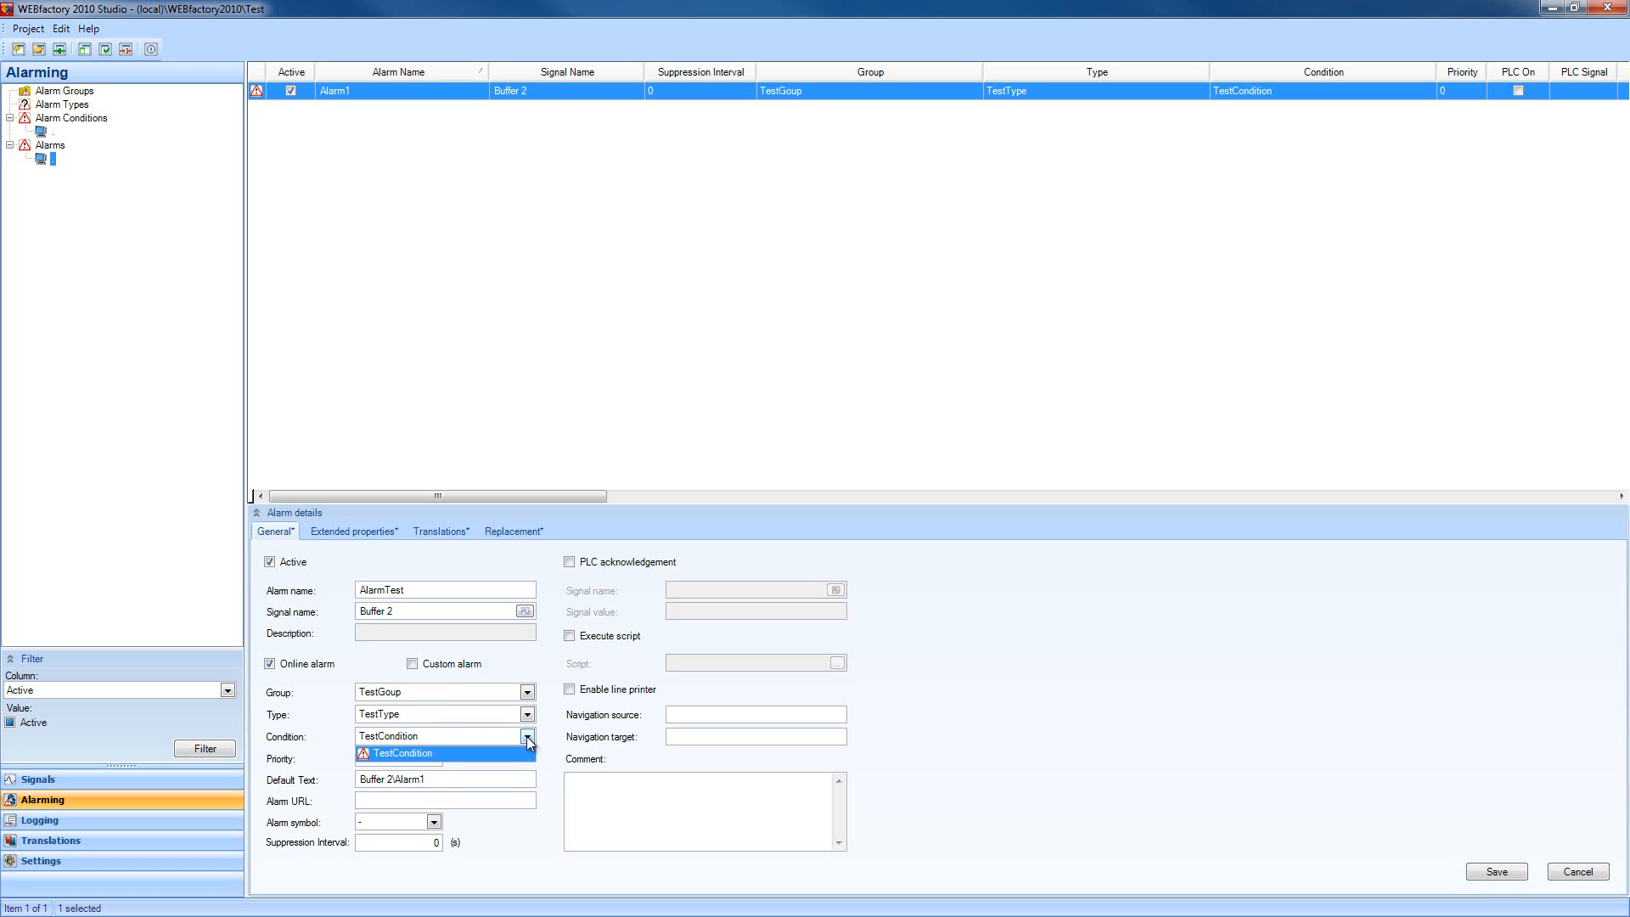
click(527, 738)
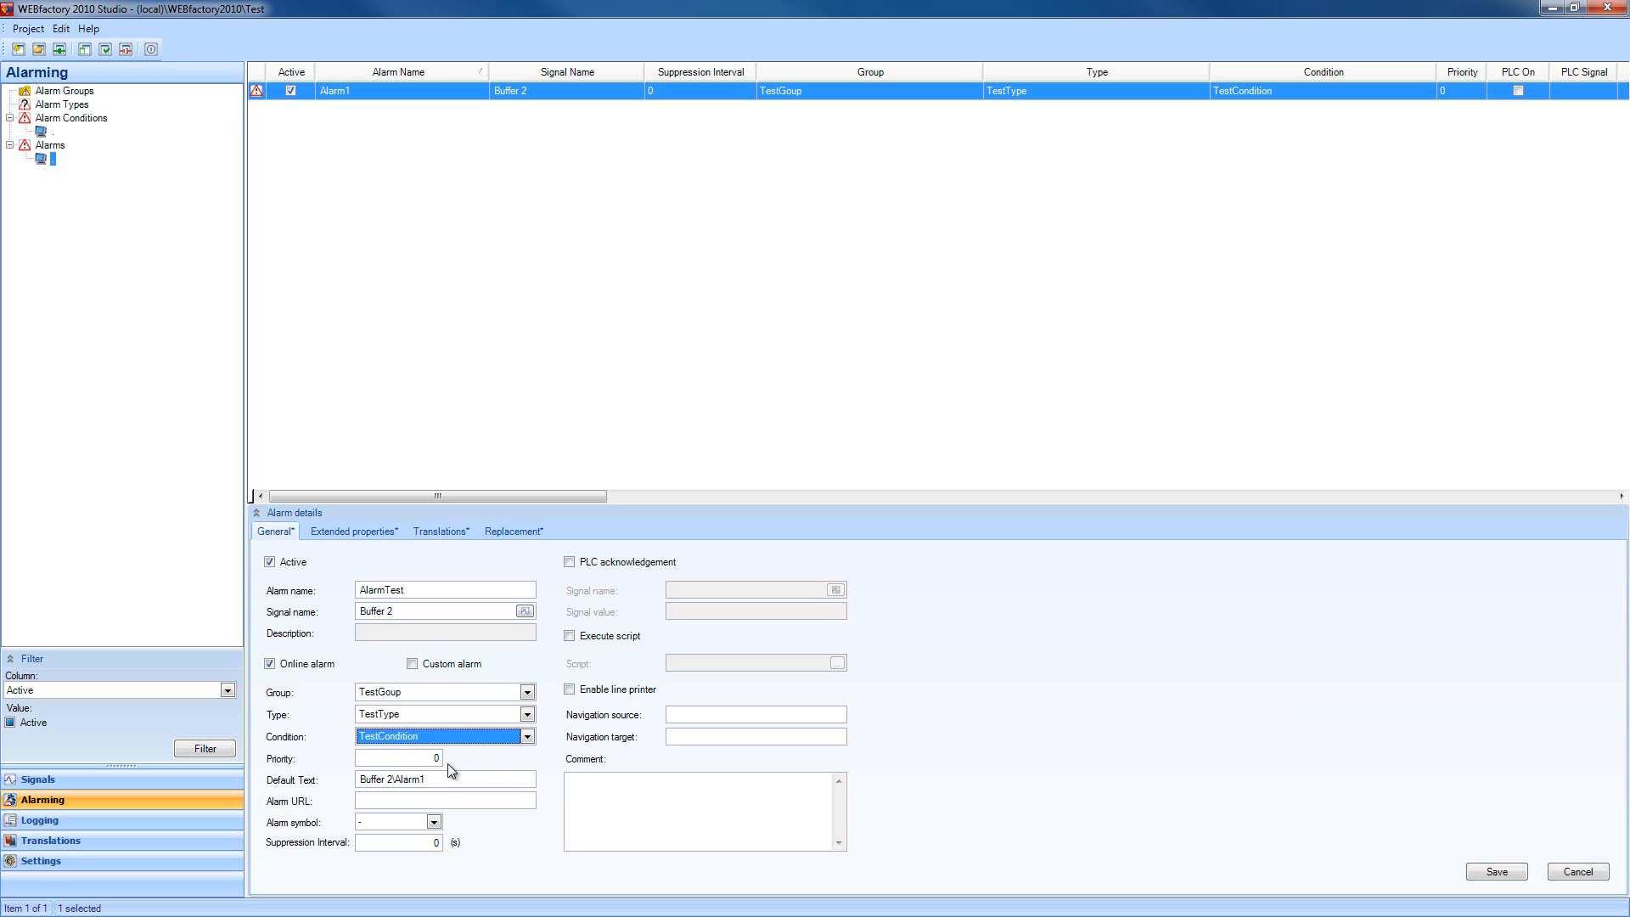
- Set the alarm's priority to 1, reuse its name AlarmTest as the default text, and save the alarm
click(426, 760)
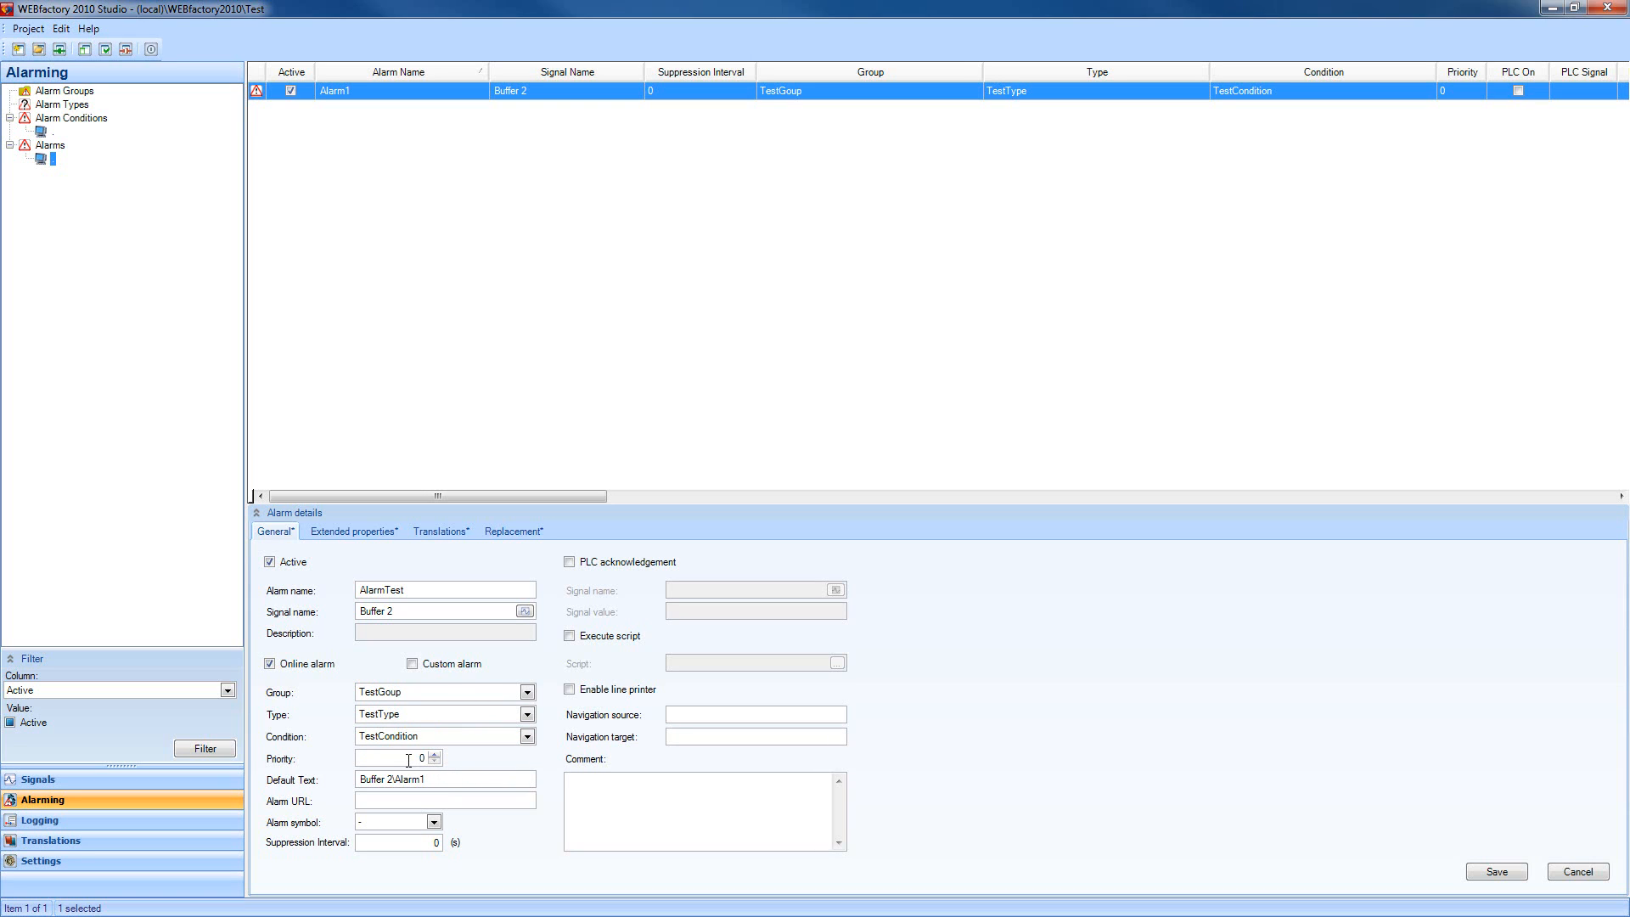
click(436, 754)
click(396, 780)
click(458, 780)
drag(429, 593, 321, 592)
key(ctrl+c)
drag(437, 783, 336, 779)
key(ctrl+v)
click(1497, 872)
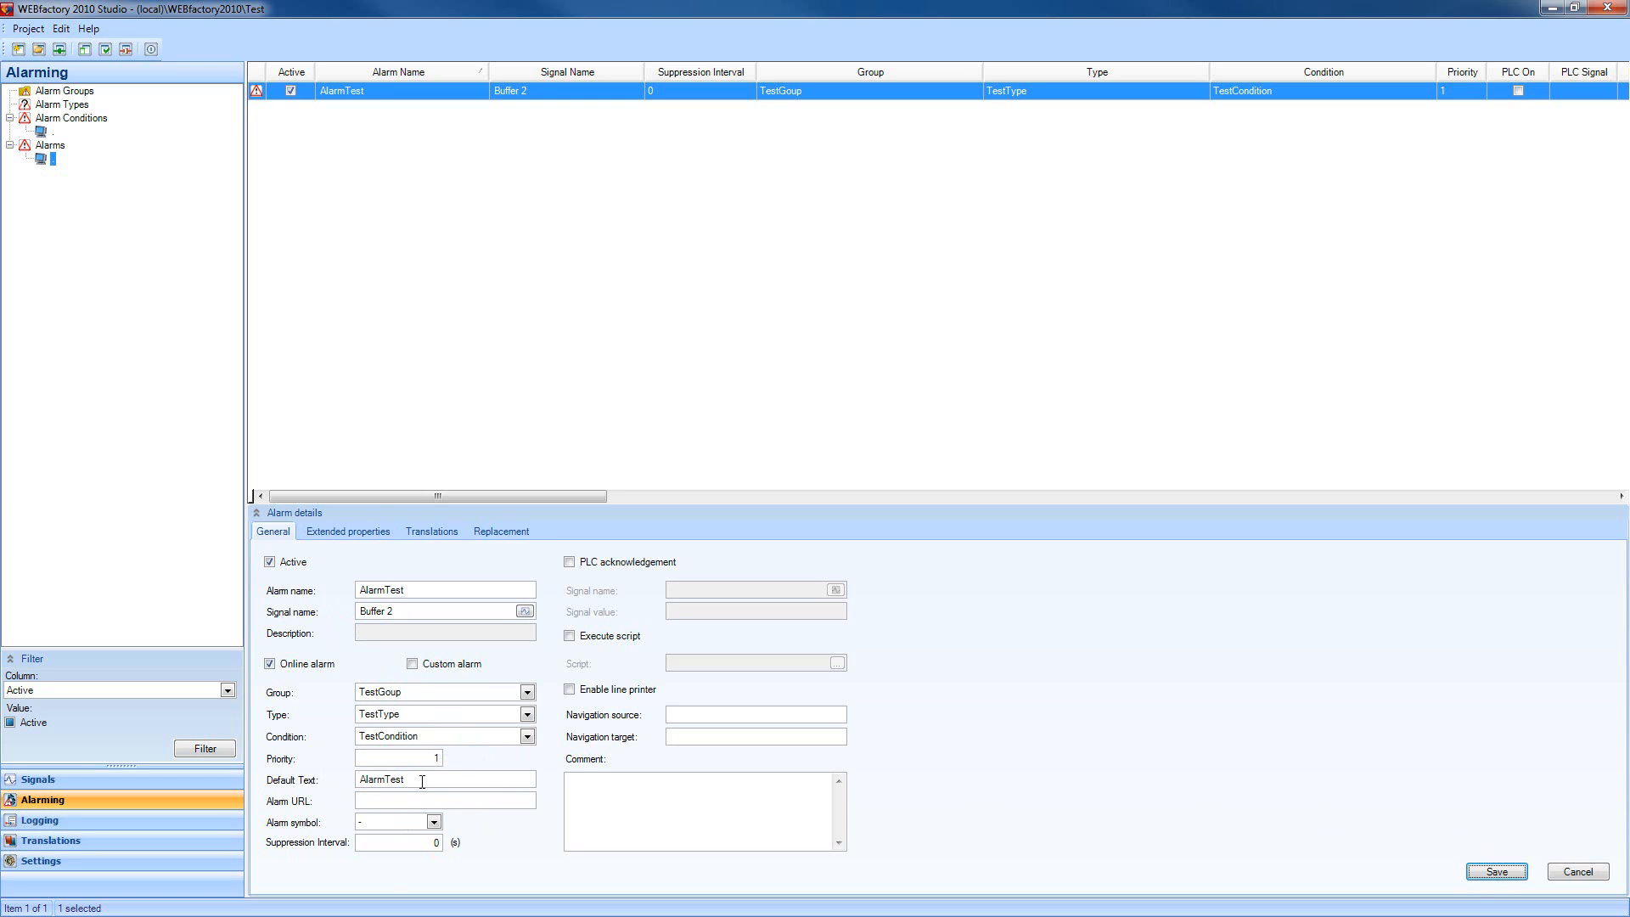
- Set the alarm's suppression interval to 5 s, enter the comment "Custom Comment" and save
text(5Custom Comment)
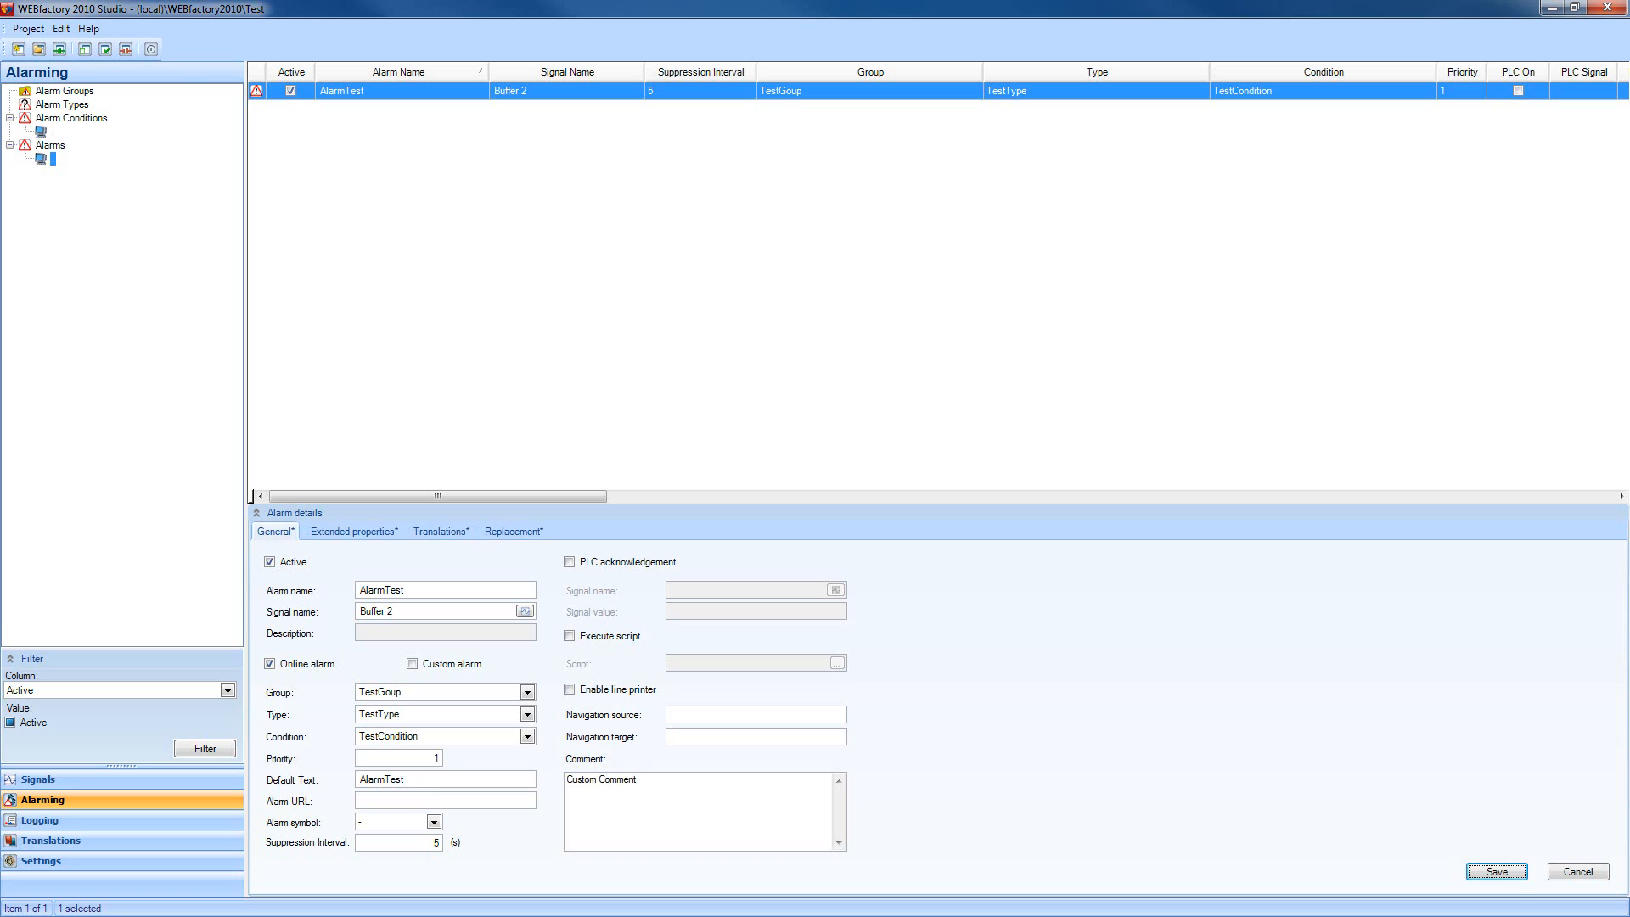
click(1498, 872)
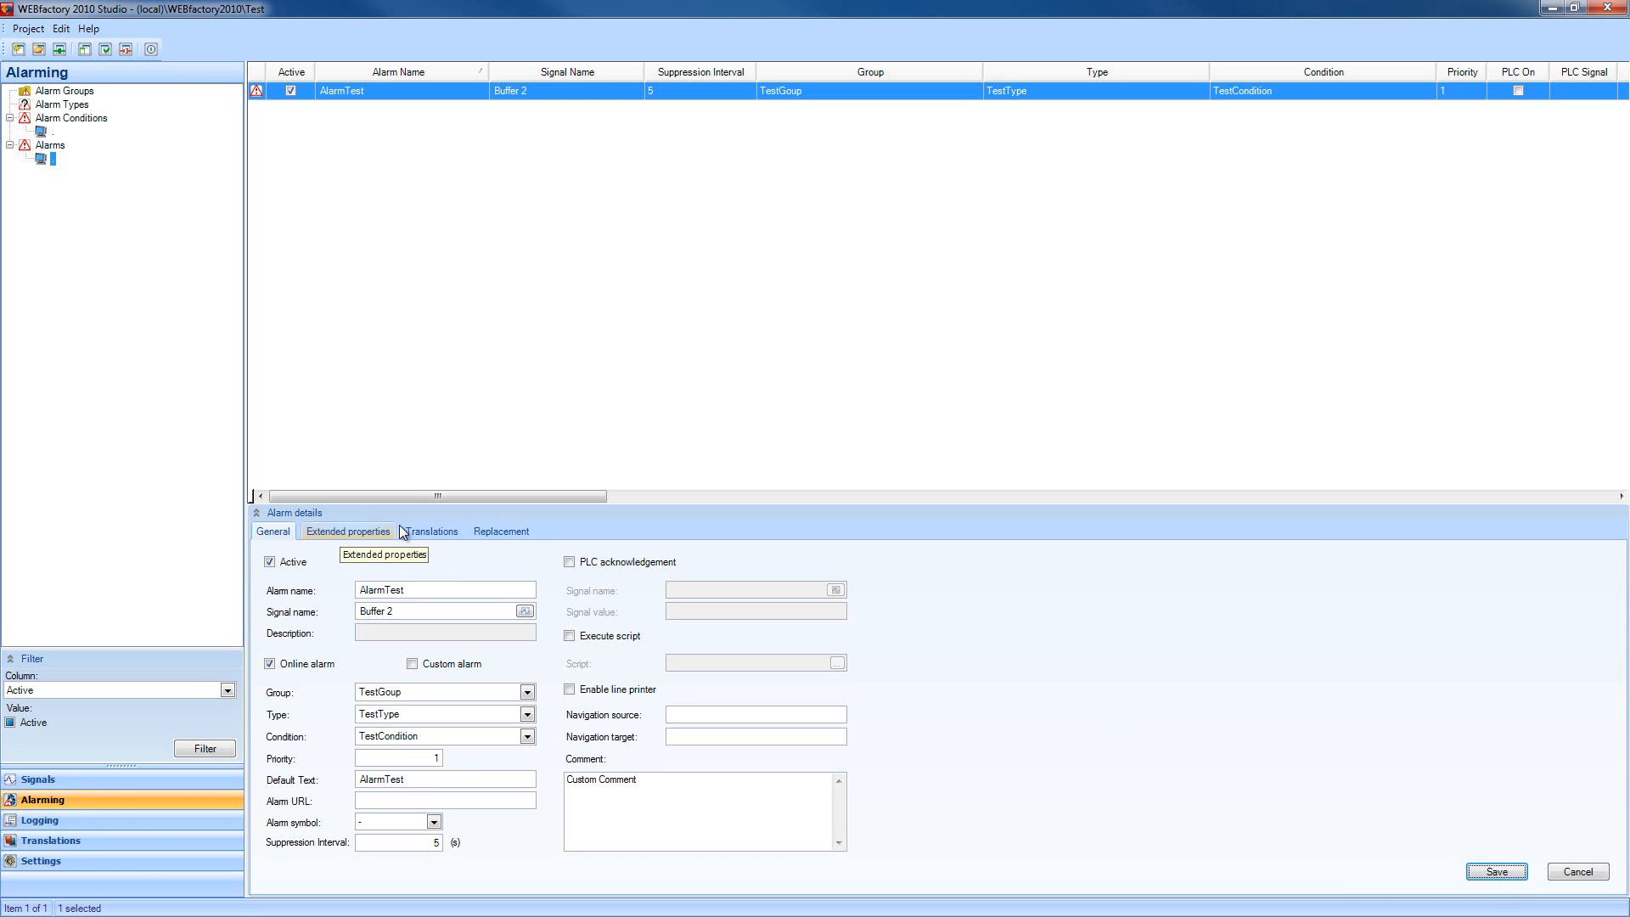
- Enter the alarm's translated descriptions: DE_Description for Deutsch and EN_Description for English
click(363, 533)
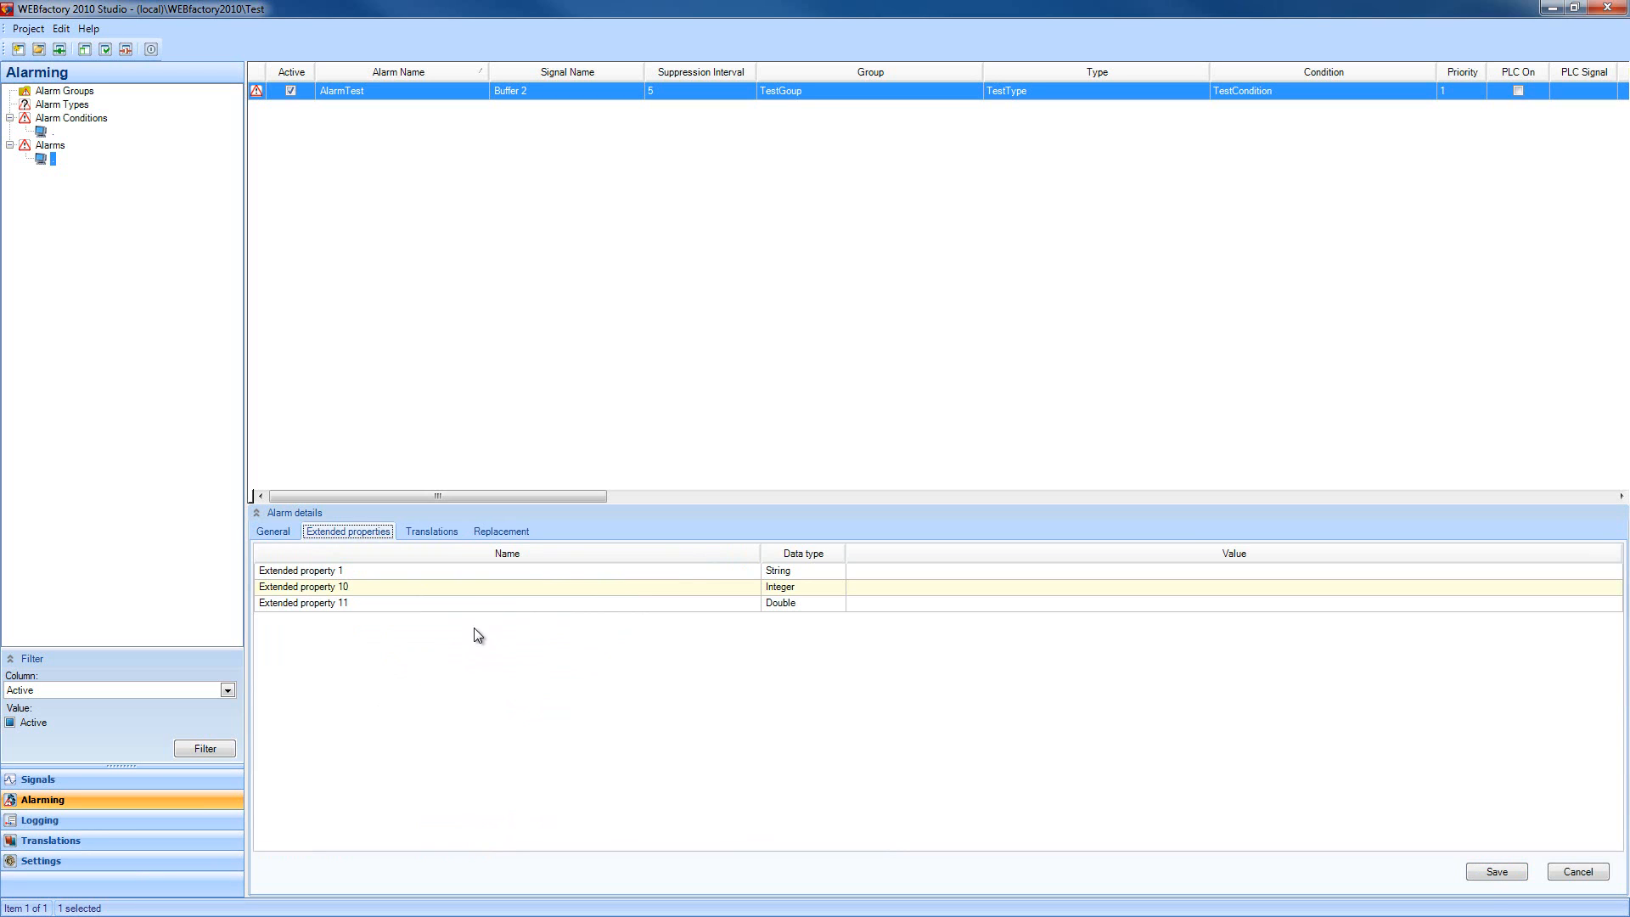
click(438, 533)
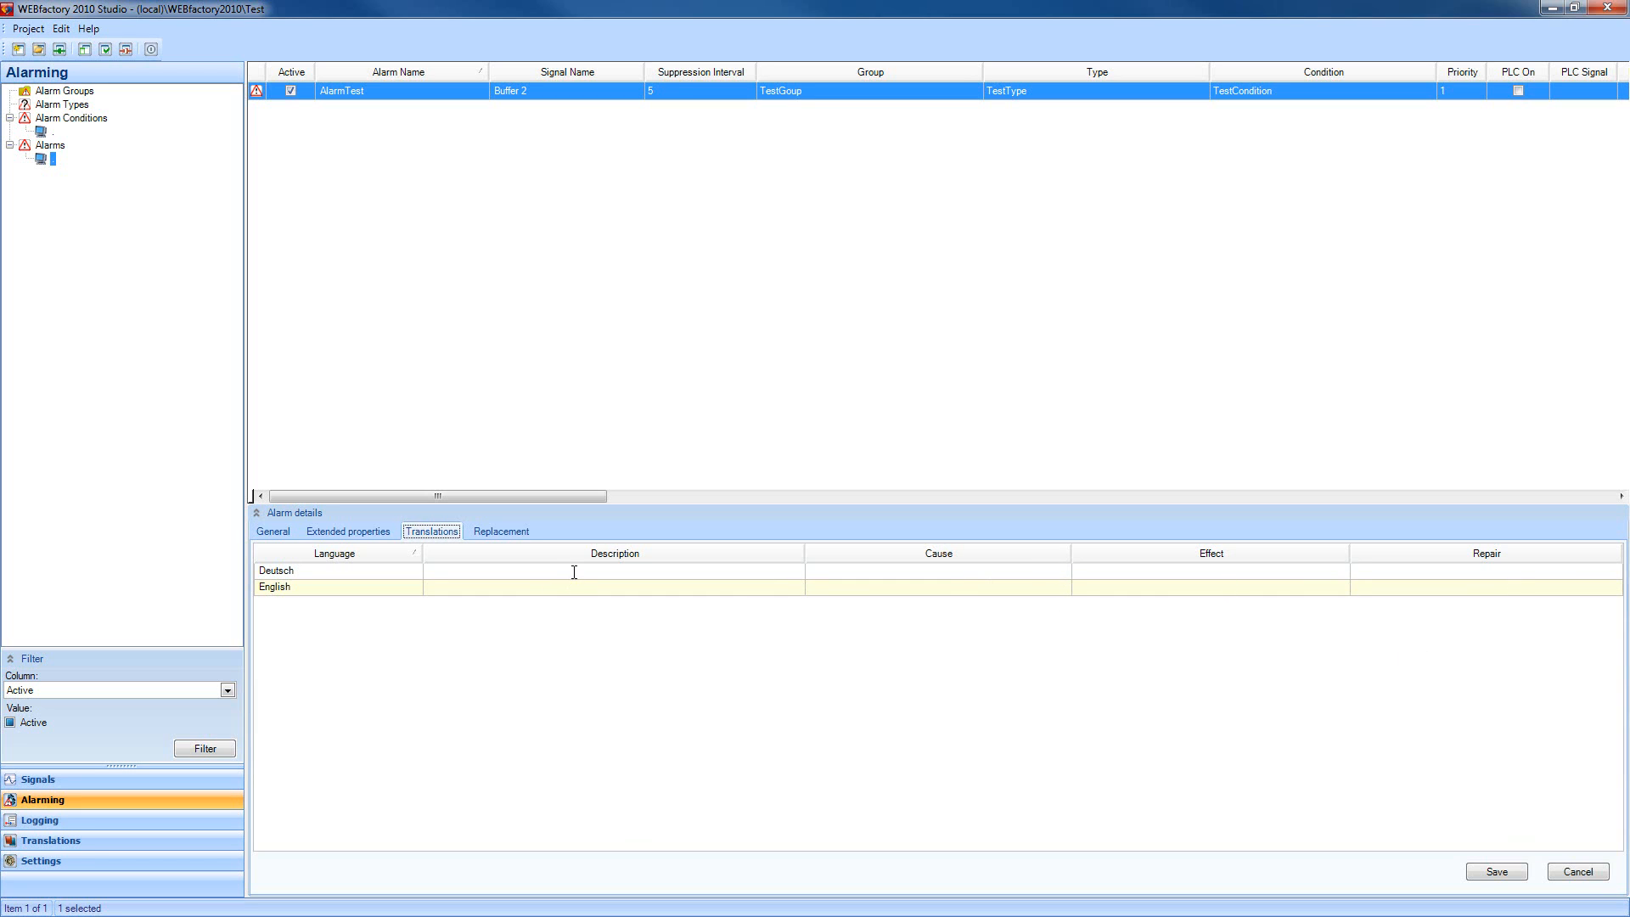
click(629, 570)
text(DE_Description)
key(Return)
key(ctrl+c)
click(433, 586)
key(ctrl+v)
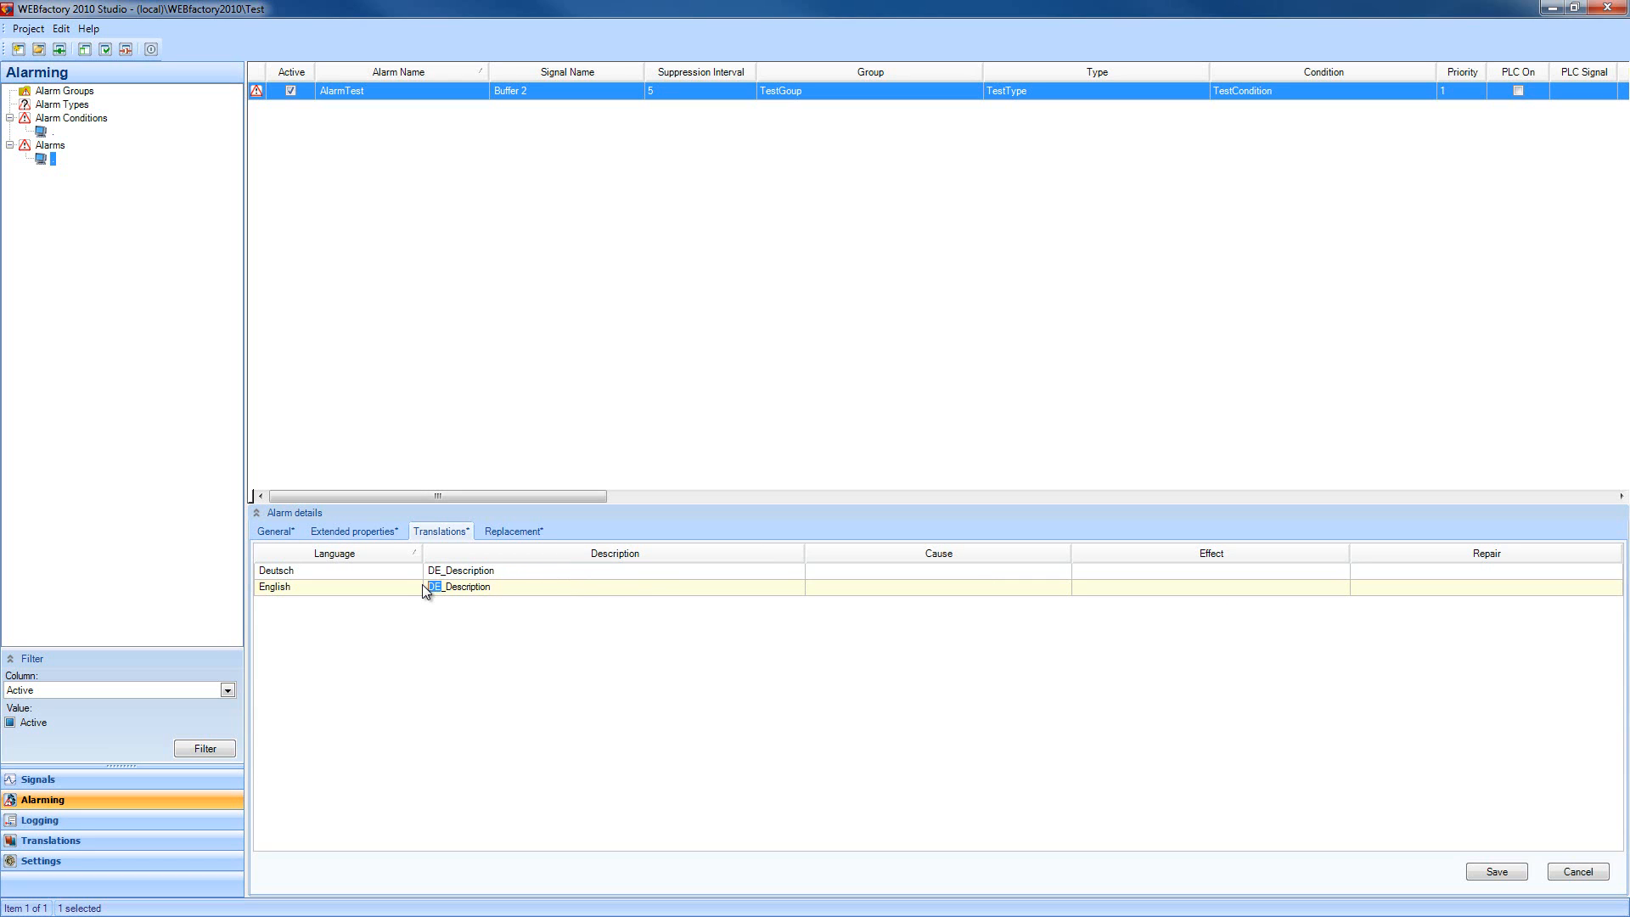
text(EN)
- Complete the alarm's Deutsch translation with cause DE_Cause, effect DE_Effect and repair DE_Repair
drag(494, 570, 430, 581)
key(ctrl+c)
click(894, 568)
key(ctrl+v)
text(Cause)
click(1153, 569)
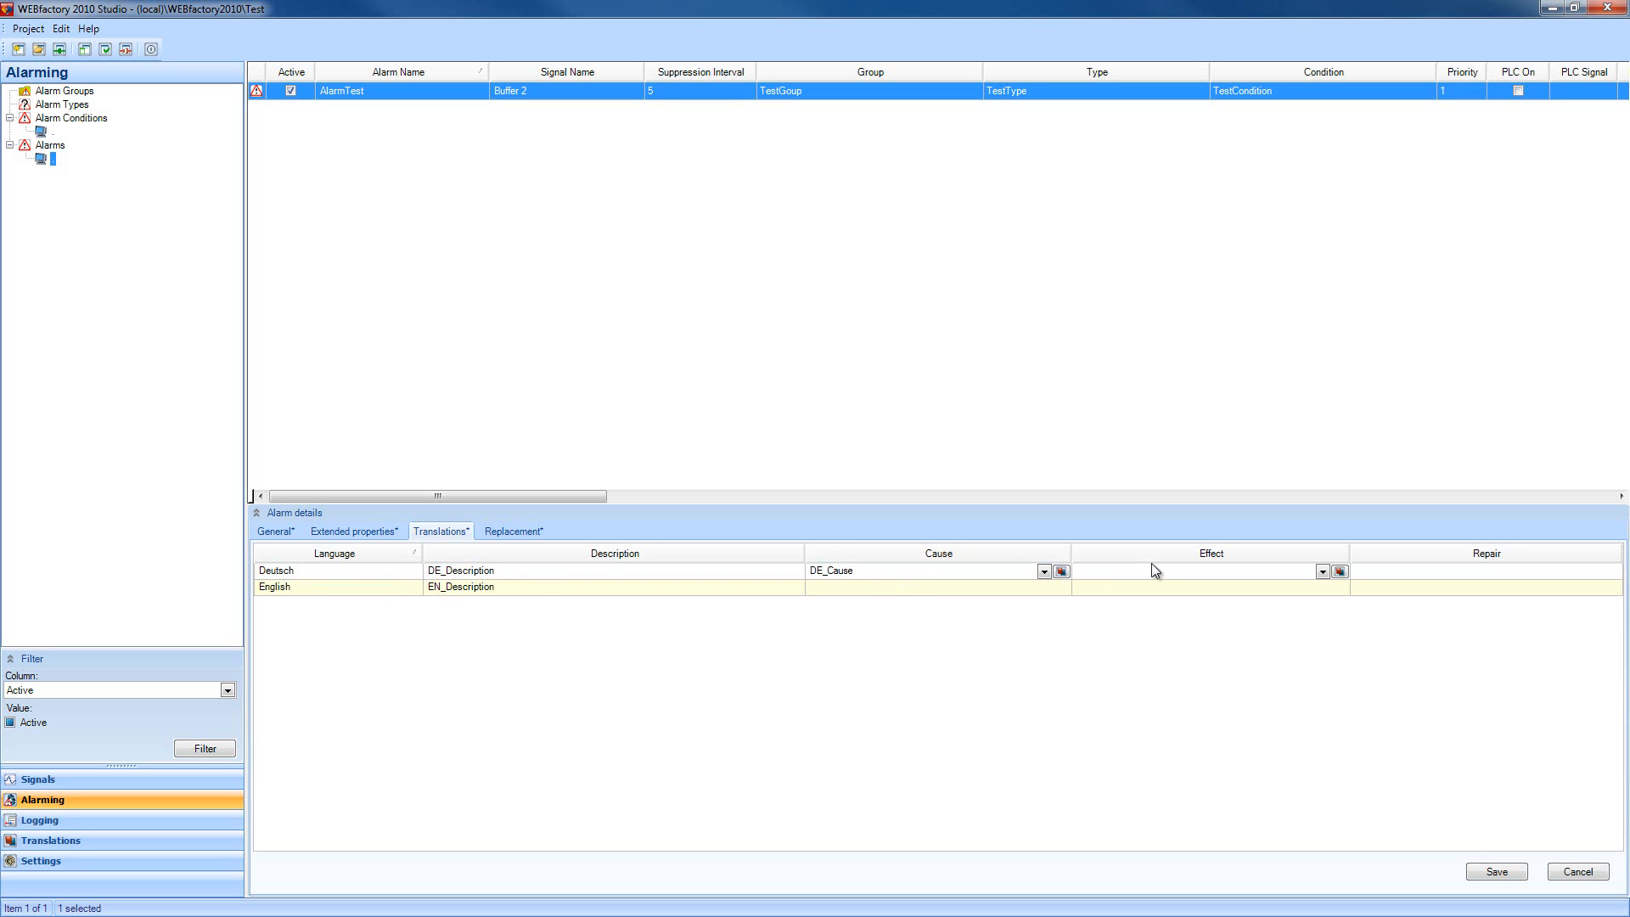
key(ctrl+v)
text(Effec)
click(1434, 569)
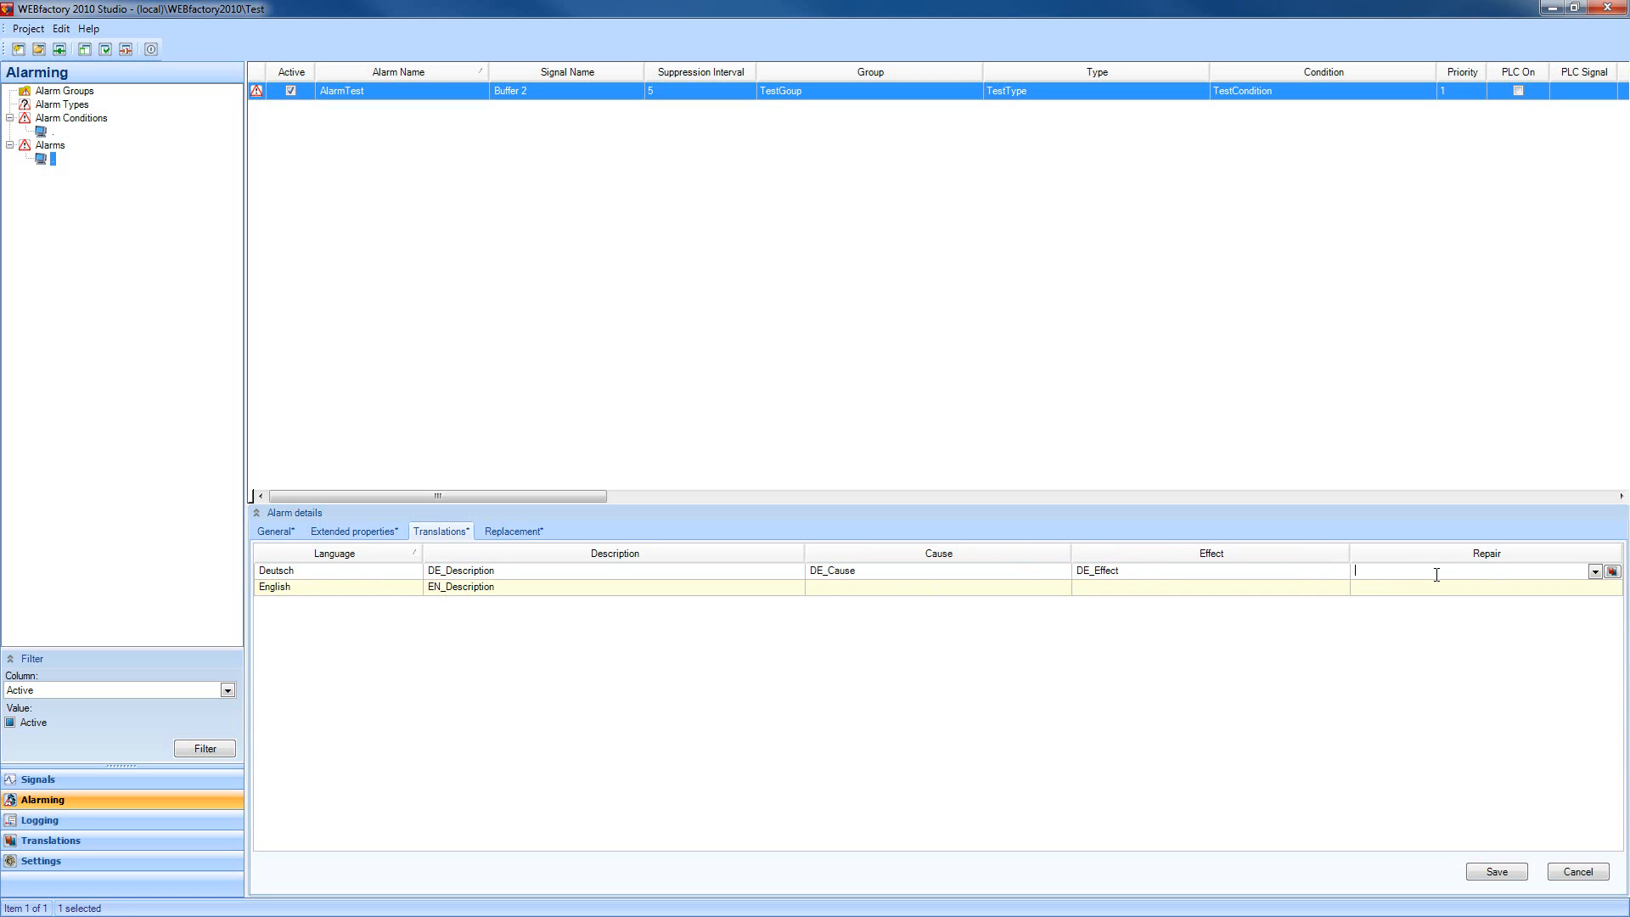
key(ctrl+v)
text(Repa)
- Complete the alarm's English translation with cause EN_Cause, effect EN_Effect and repair EN_Repair, and save the alarm
click(864, 571)
click(839, 587)
text(EN_Caus)
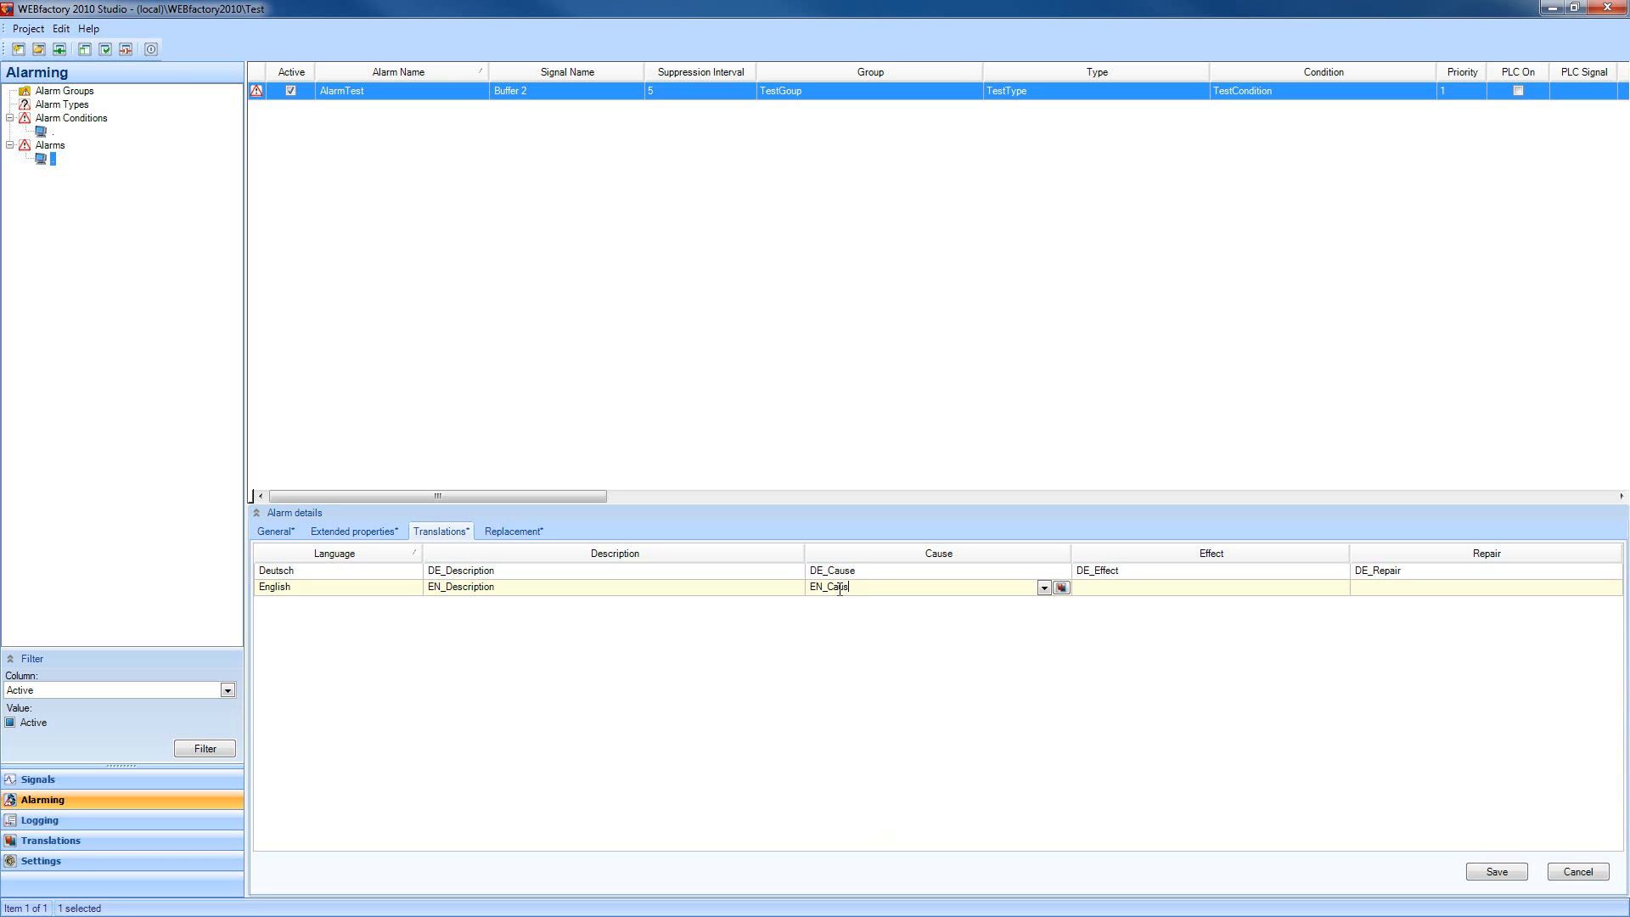
click(1129, 591)
text(EN_Effec)
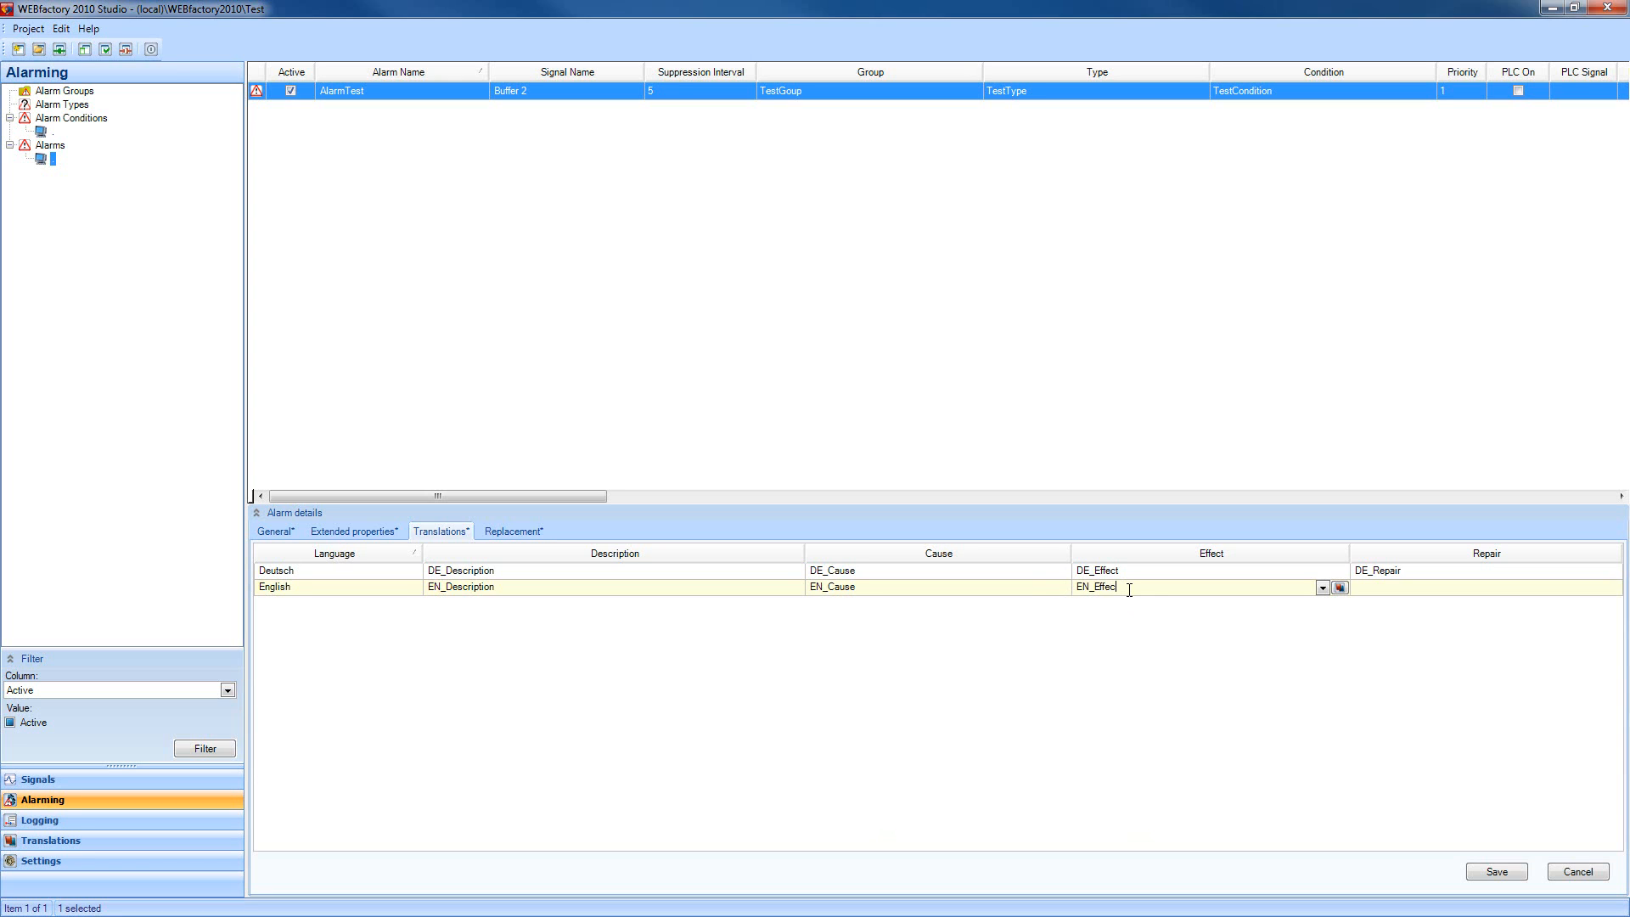
text(t)
click(1406, 591)
text(EN_Repair)
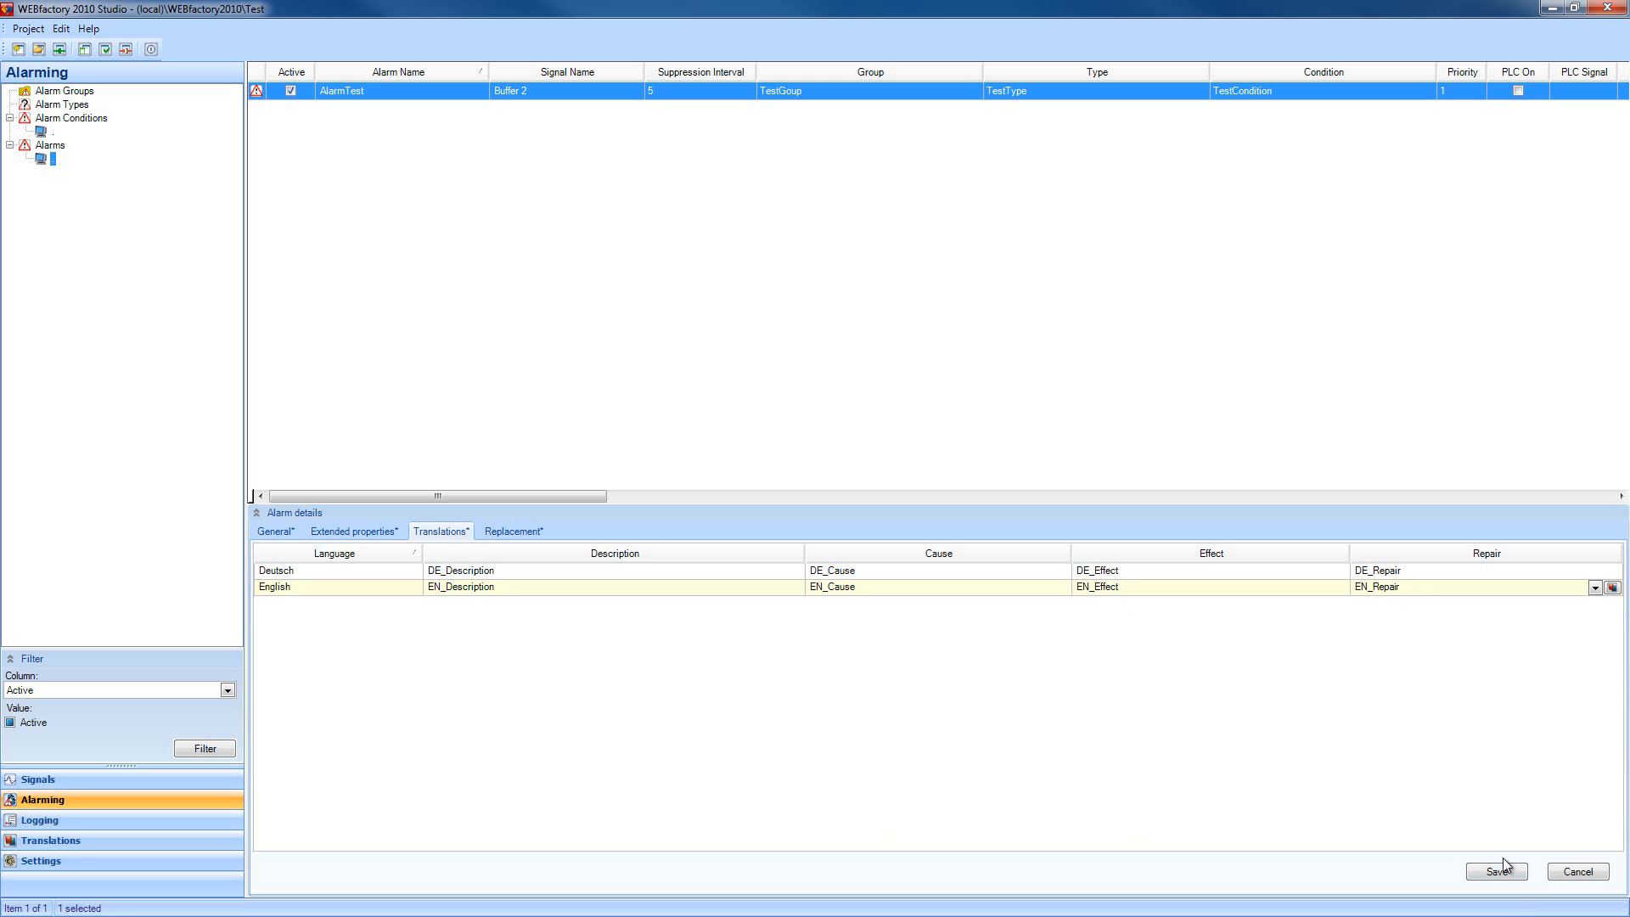
click(1496, 872)
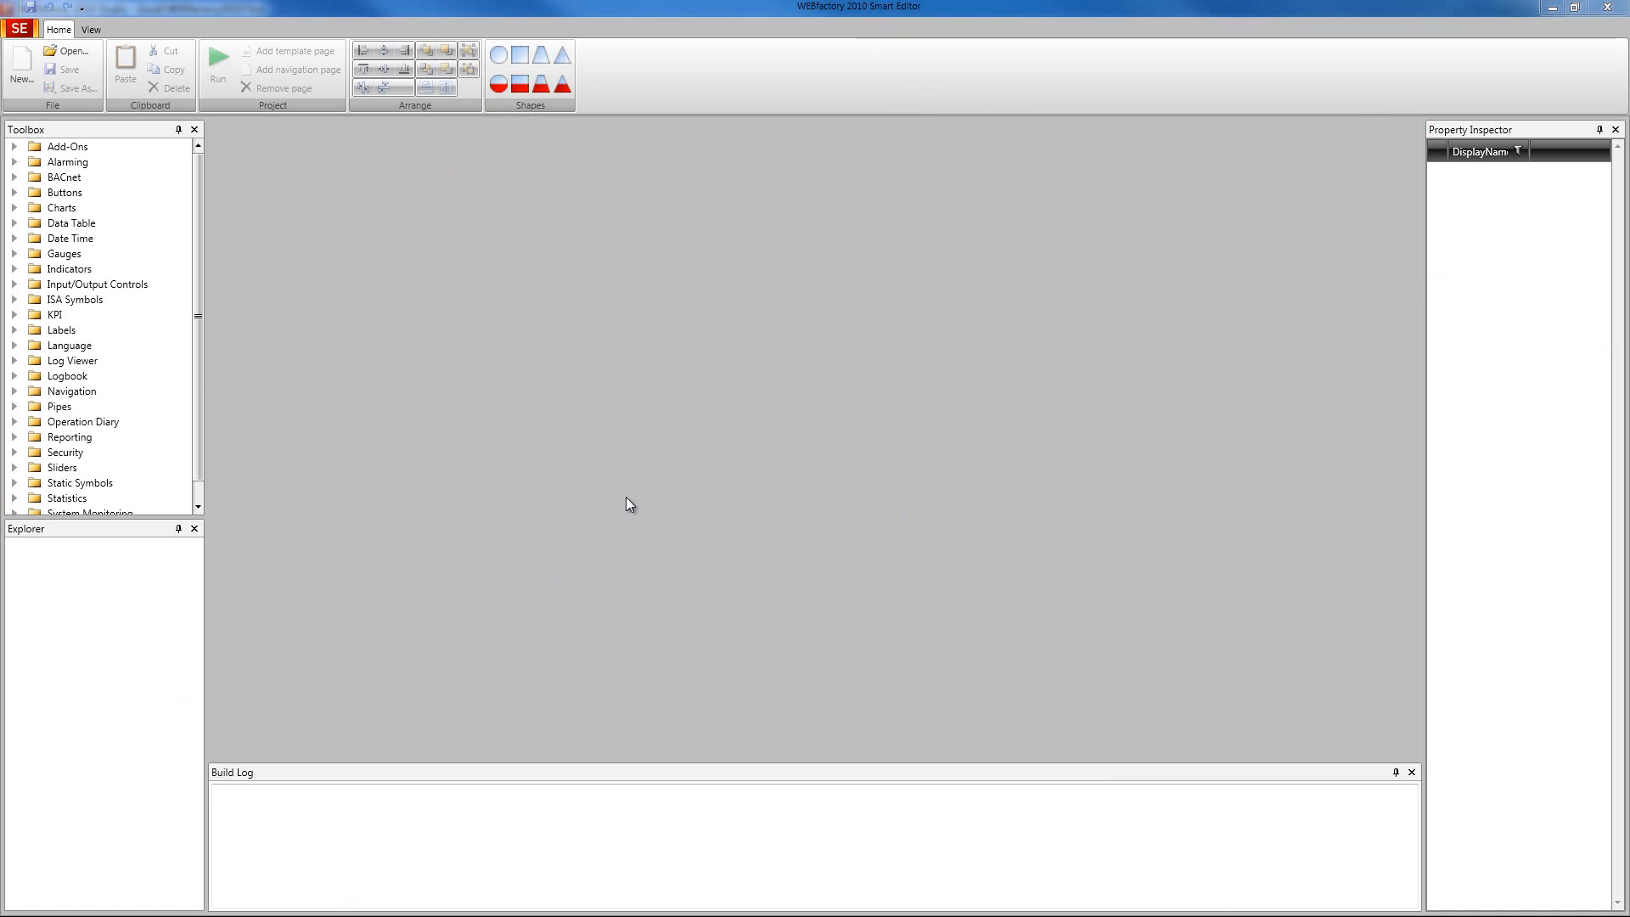
- In WEBfactory 2010 Smart Editor, create the project WFProject13 and set its page size to 960x540 (16:9)
click(34, 79)
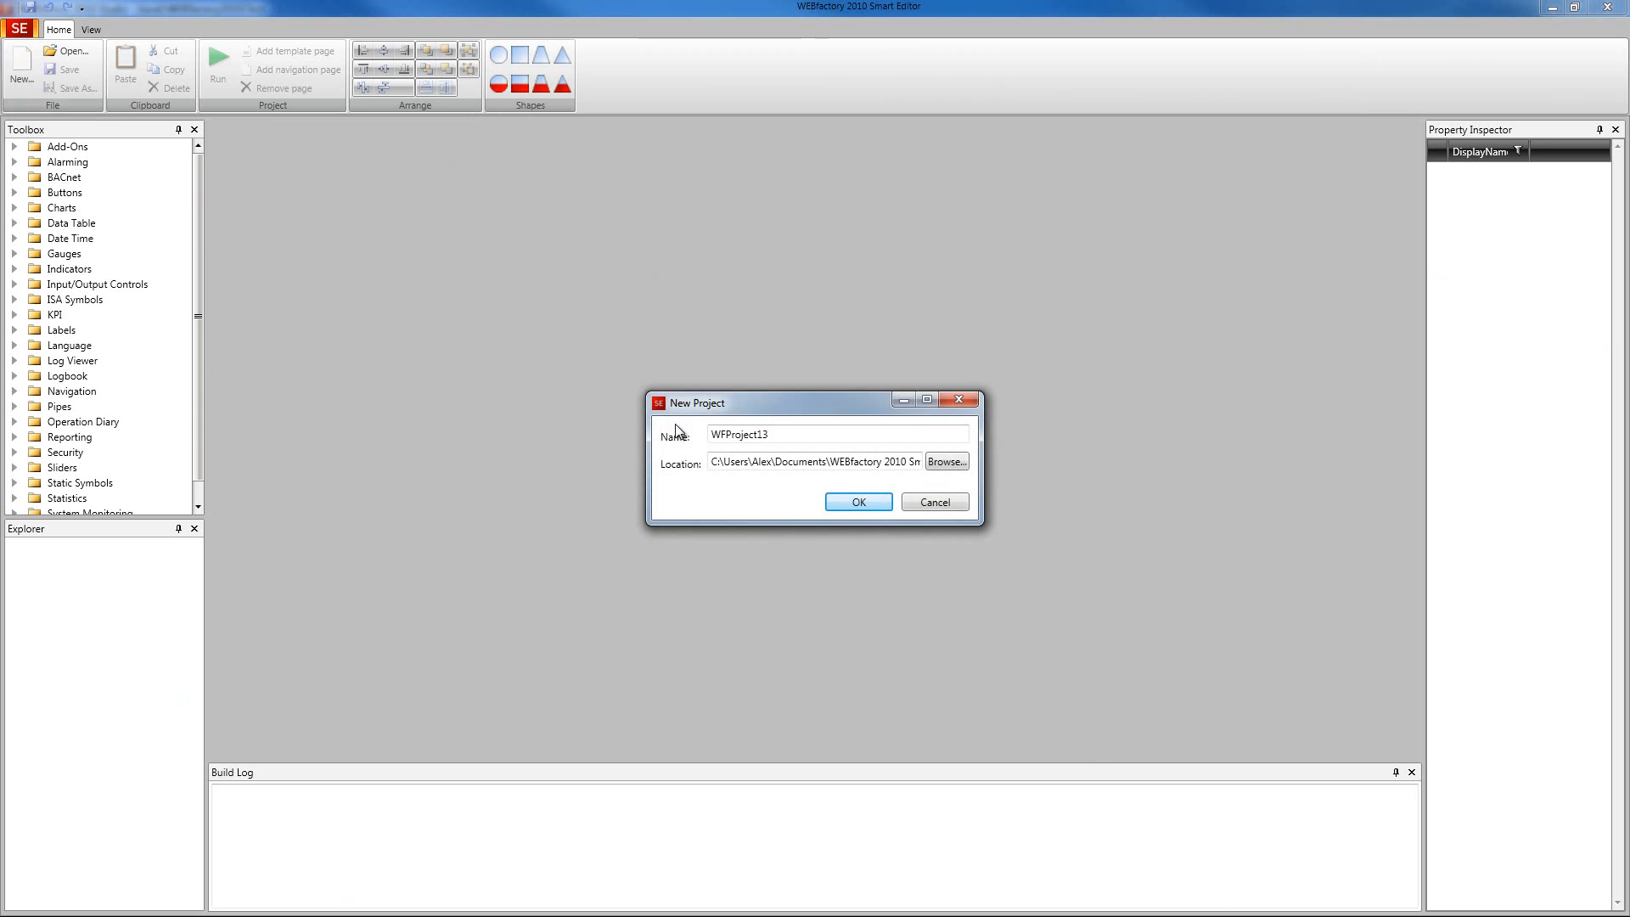
click(858, 502)
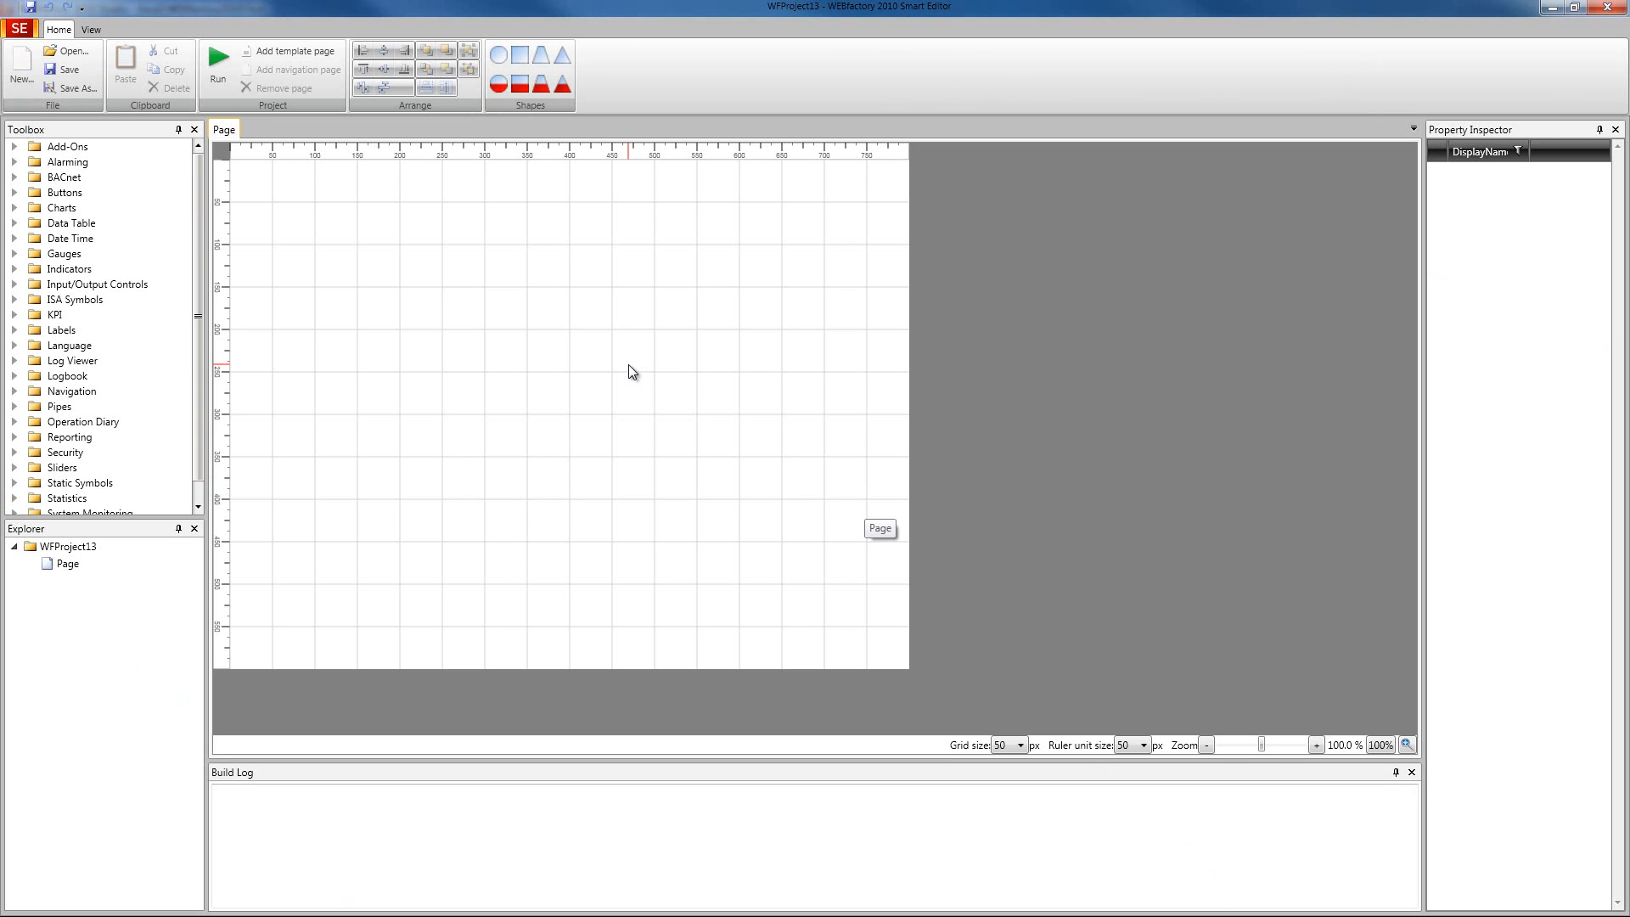
click(445, 277)
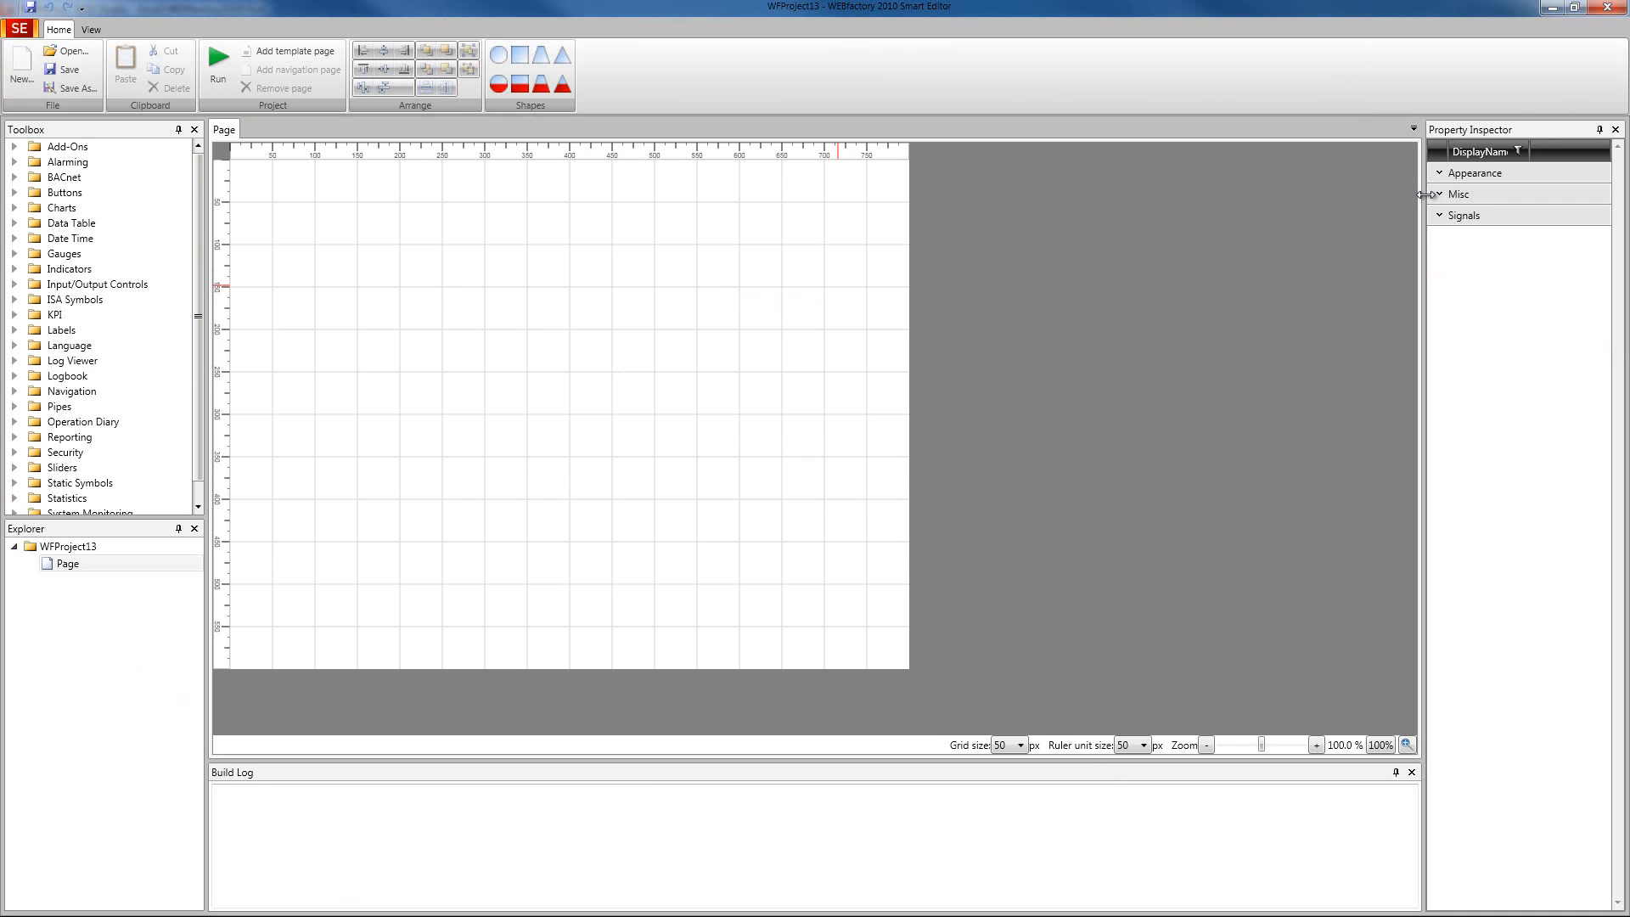
drag(1423, 190, 1375, 192)
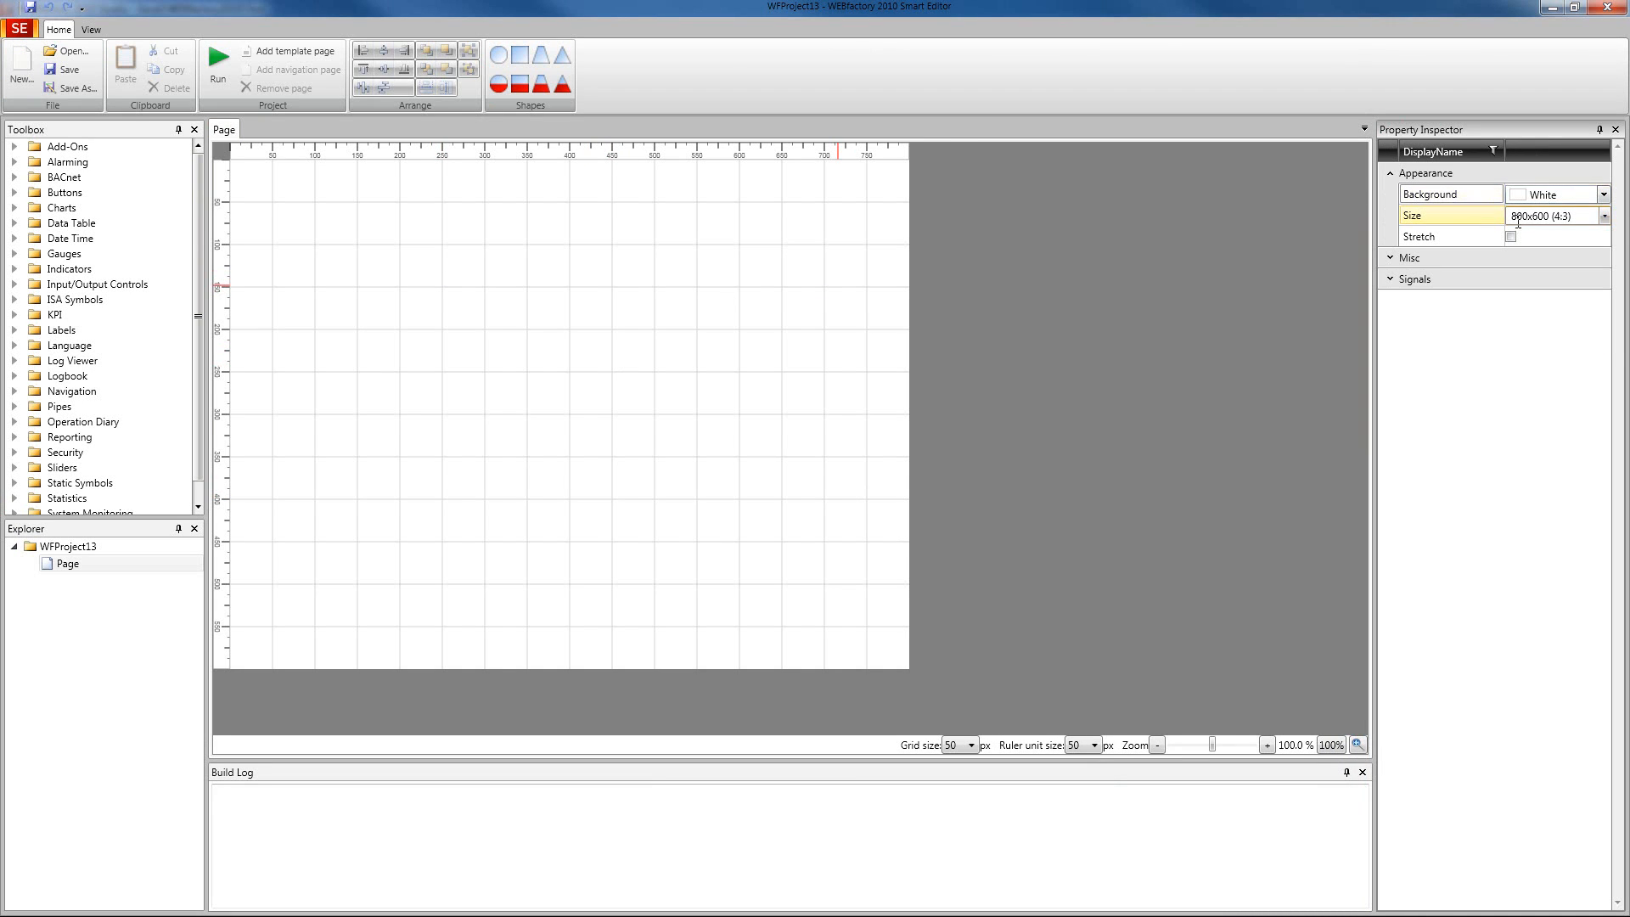
click(1605, 217)
scroll(1601, 246, up, 2)
click(1579, 289)
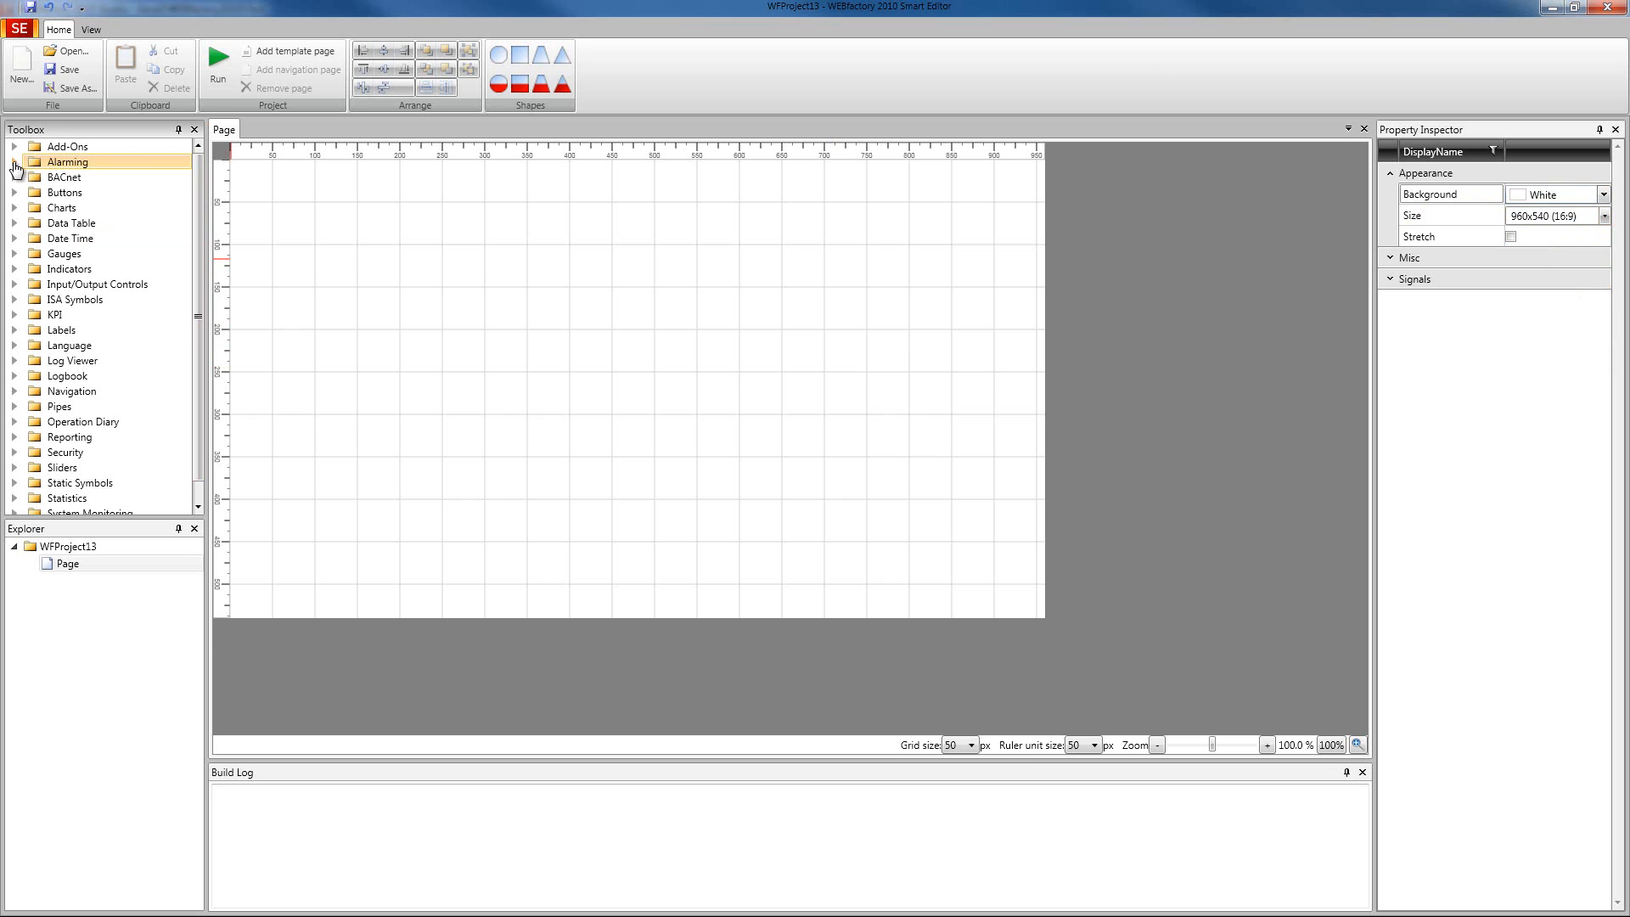
- Place an Alarm Online-View control on the page and a Language Selector just above its left end
double_click(60, 163)
drag(74, 180, 348, 283)
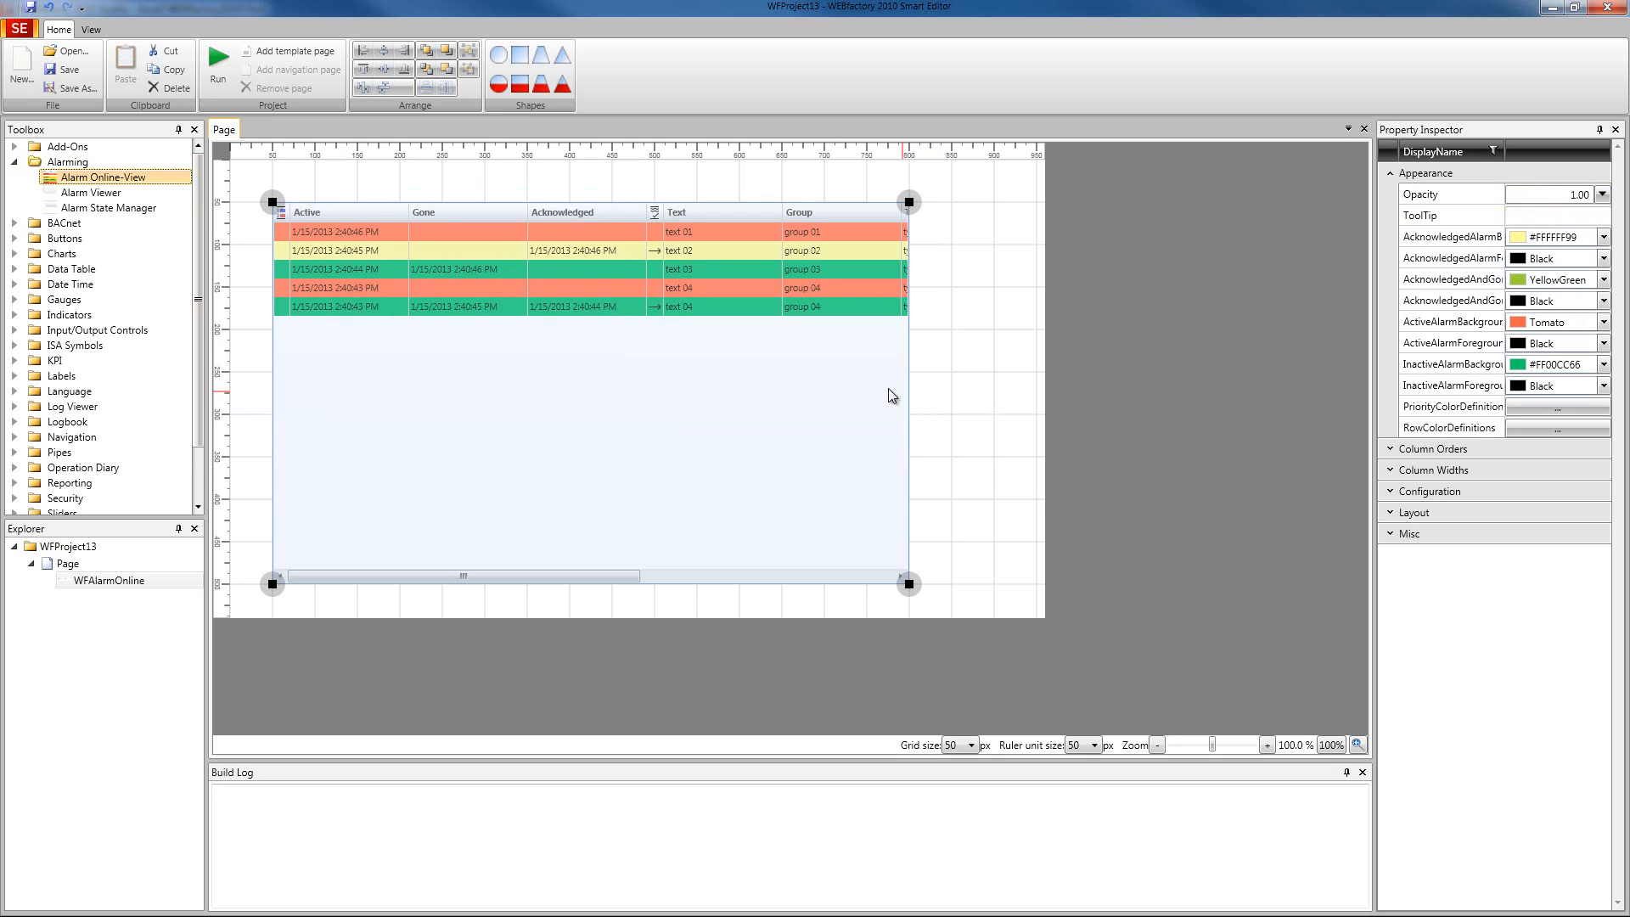
click(68, 395)
click(15, 393)
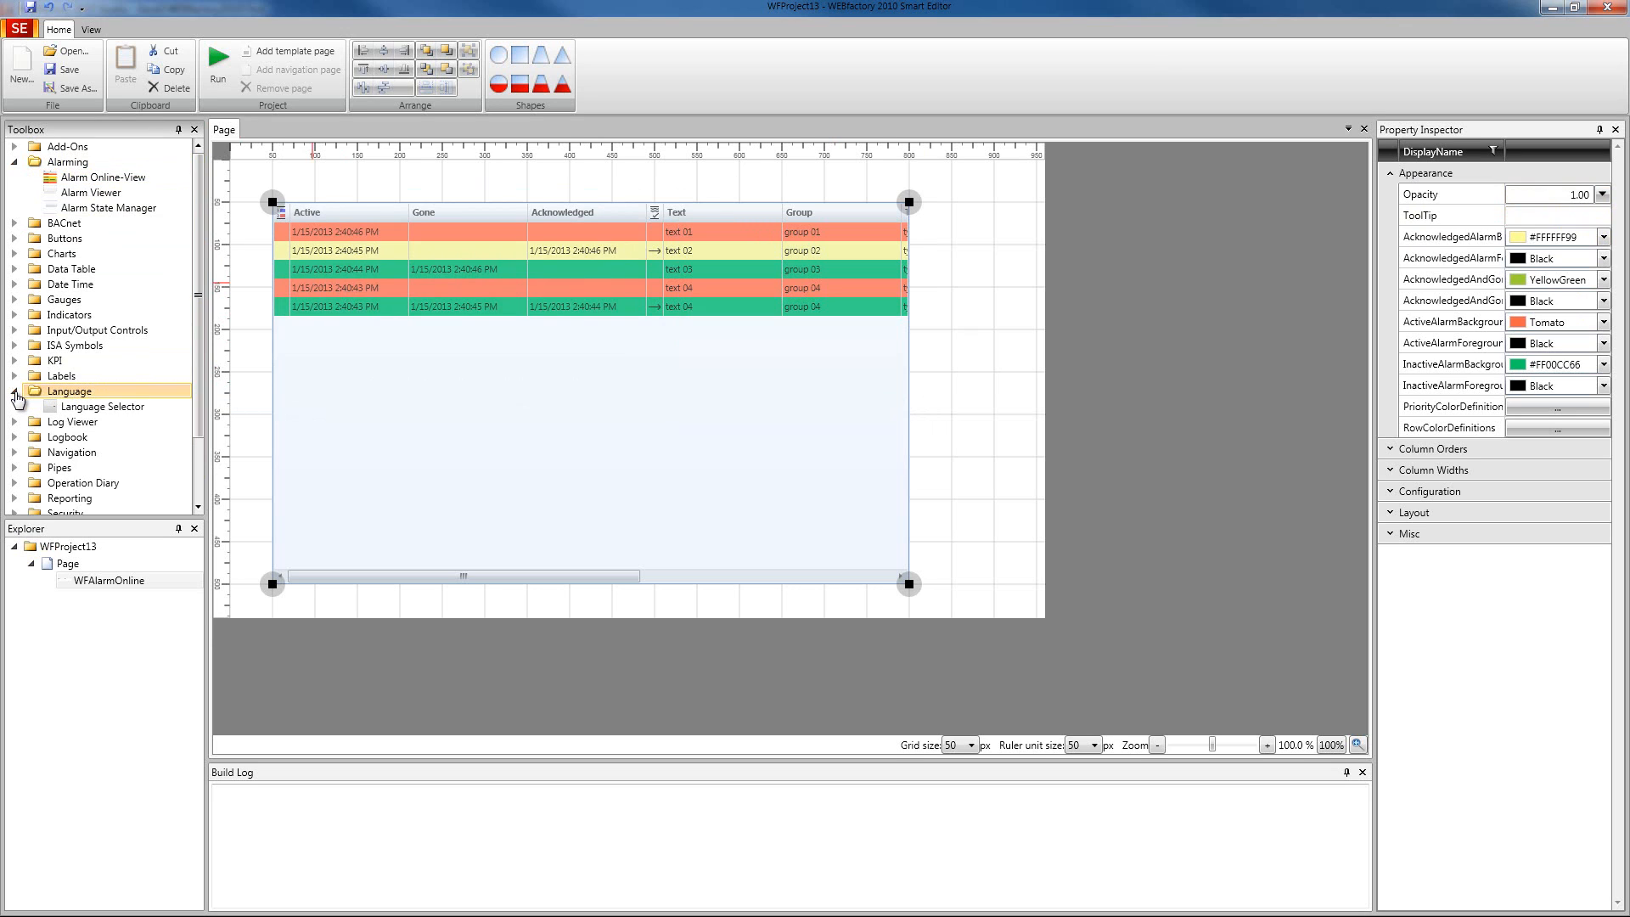
drag(93, 407, 308, 184)
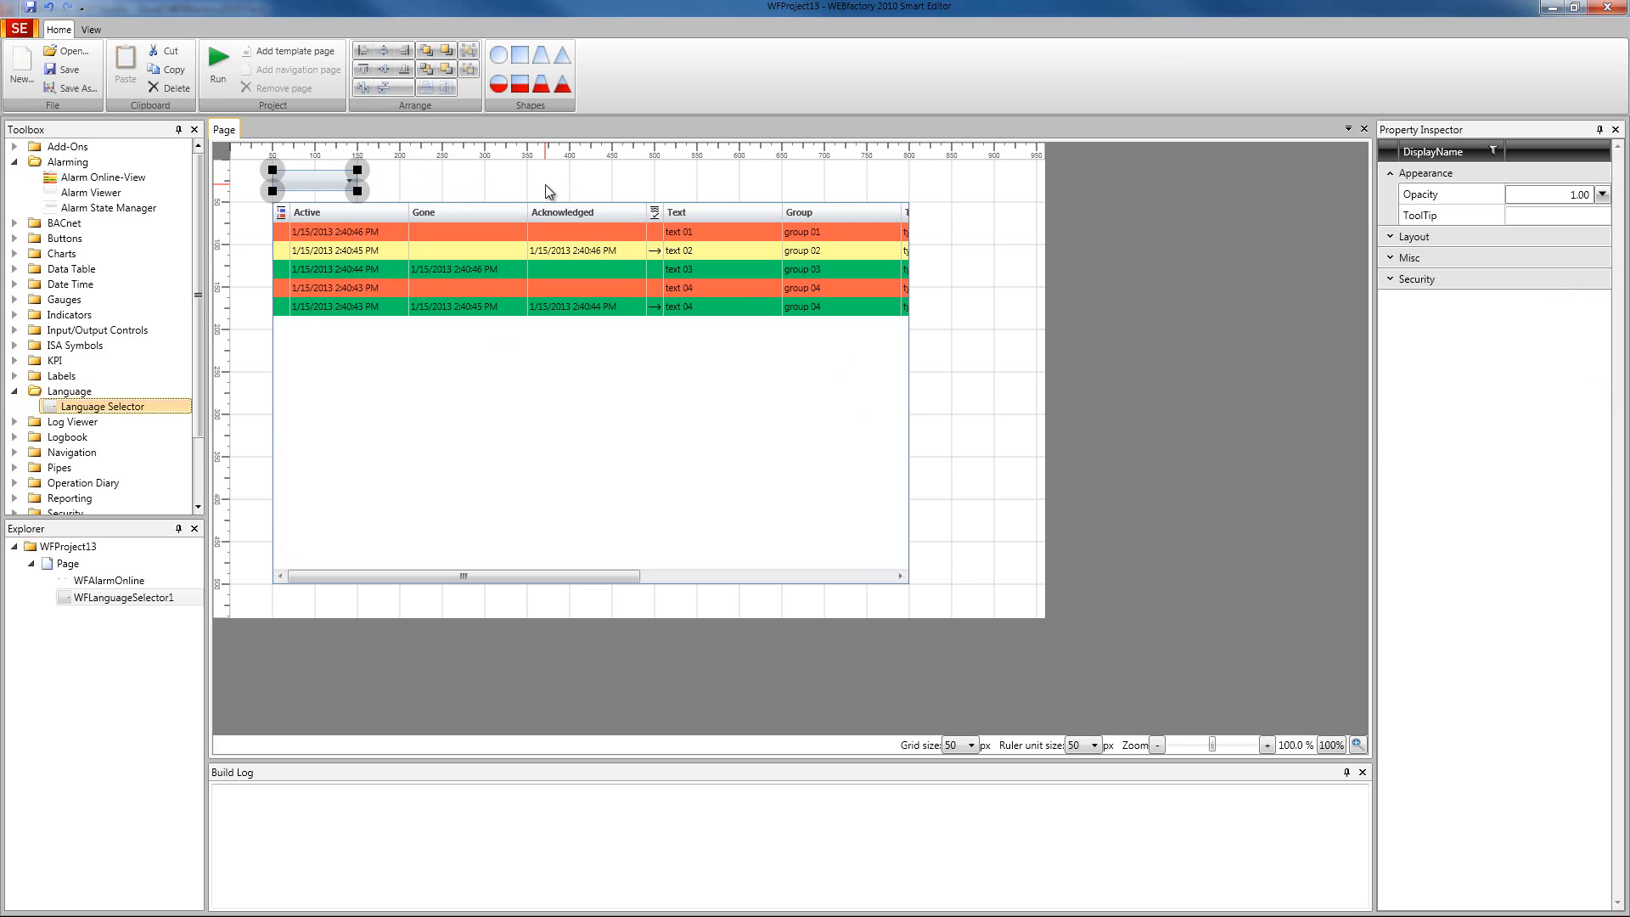
- Place a simple-style input Numeric Box on the page, to the right of the alarm view's header row
click(90, 330)
click(15, 330)
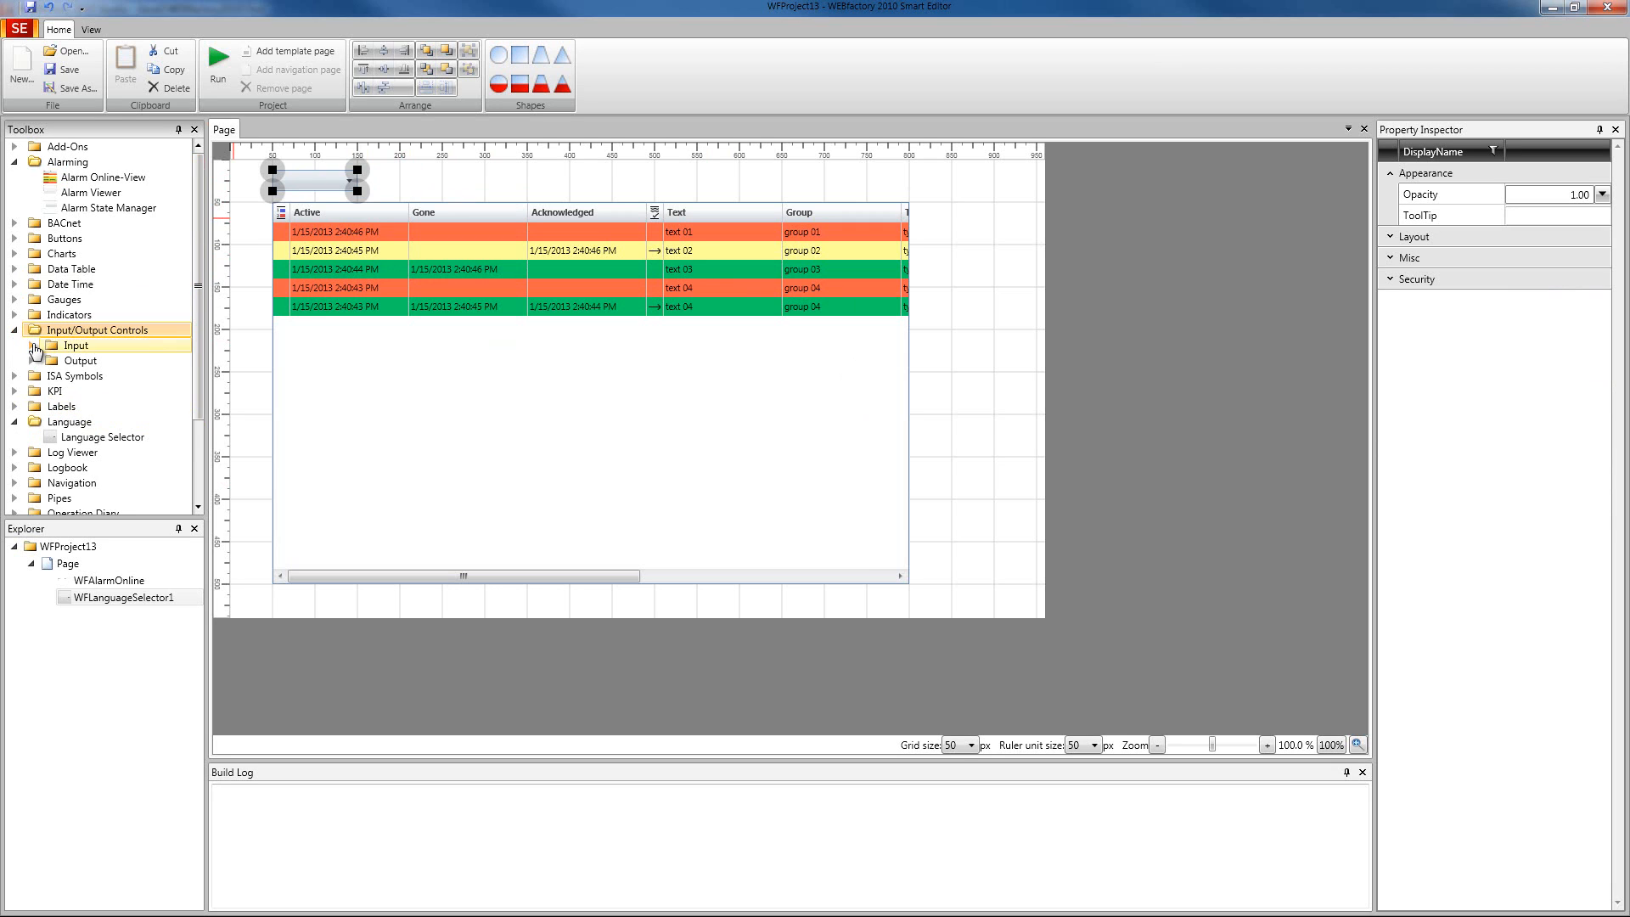
click(31, 346)
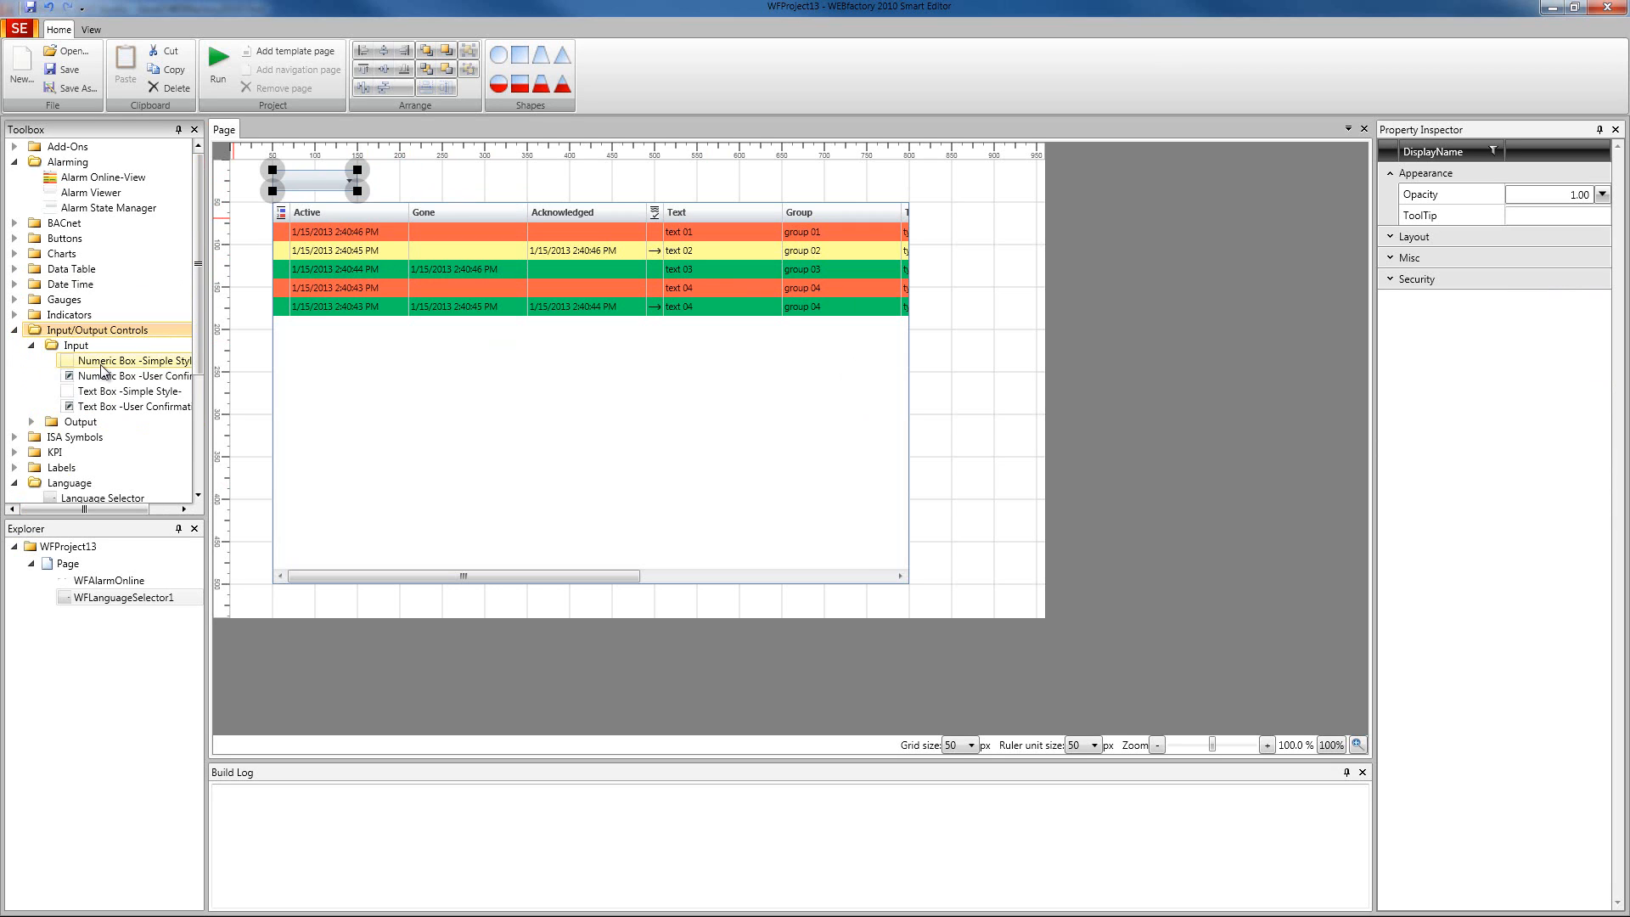
click(102, 364)
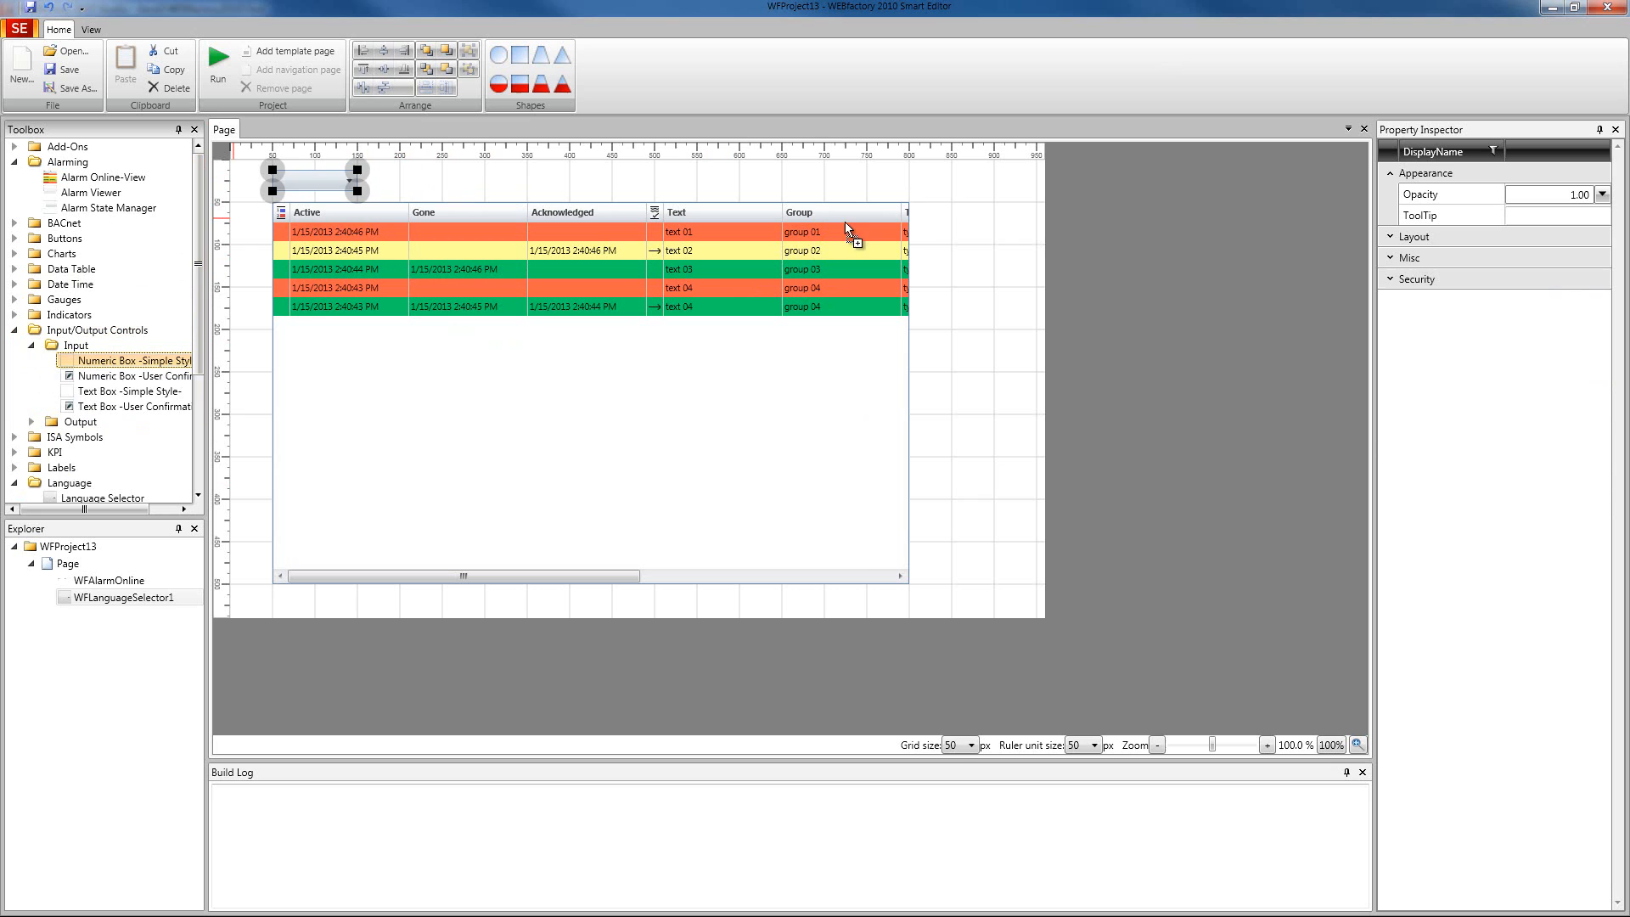
click(963, 209)
drag(891, 218, 807, 195)
drag(1007, 237, 985, 219)
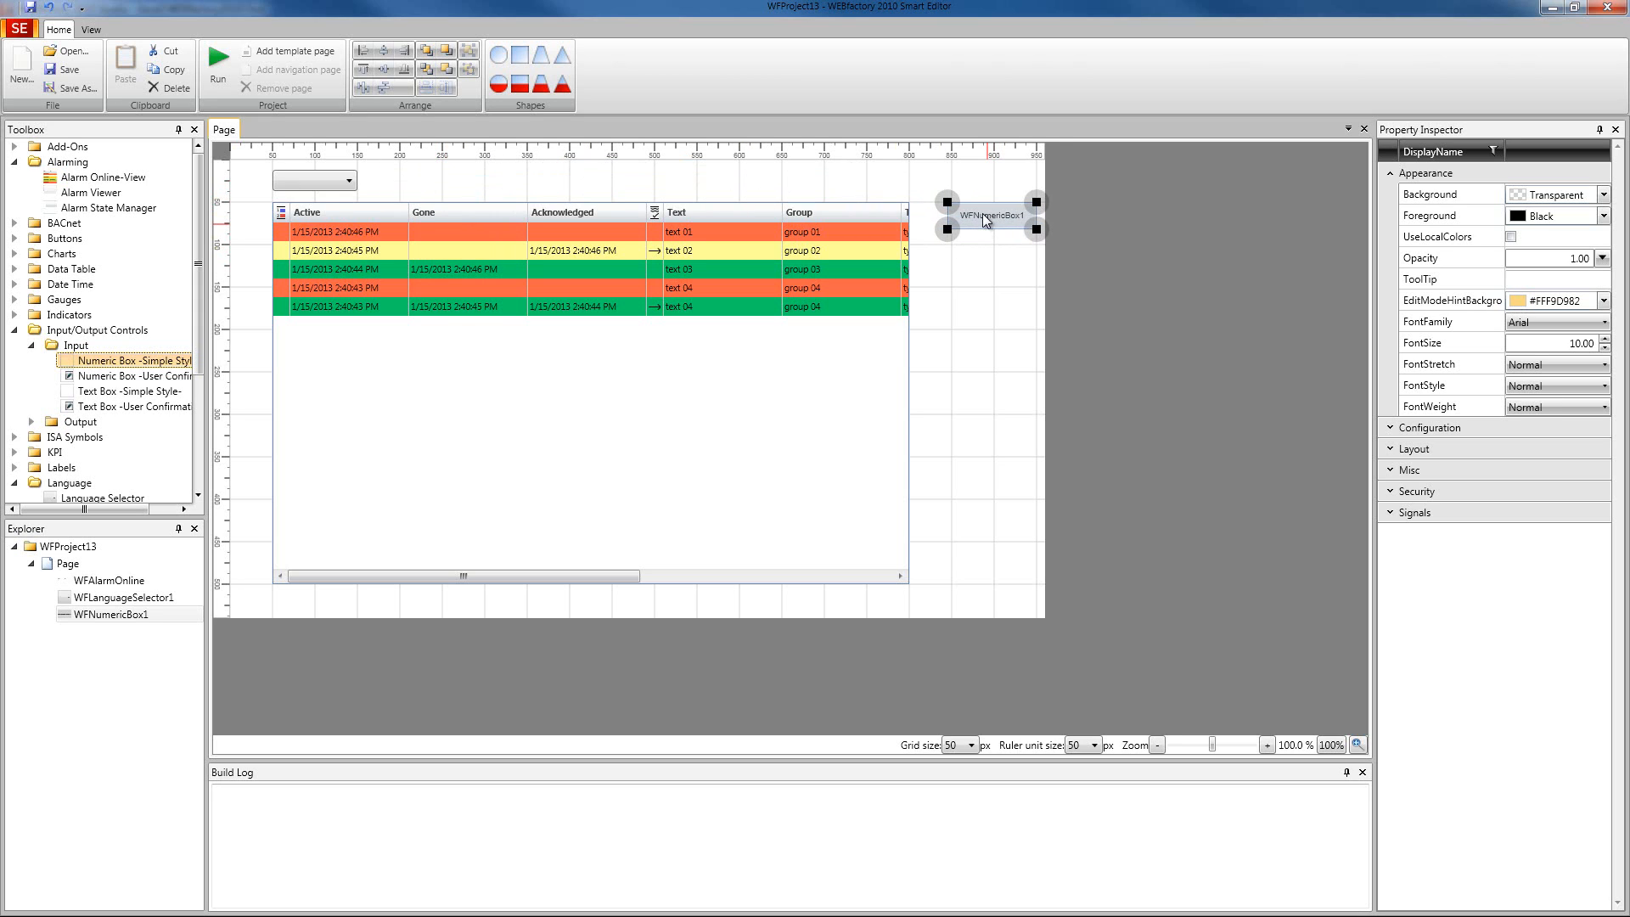
- Link the numeric box to the signal Buffer 2 from Group 1
click(1422, 513)
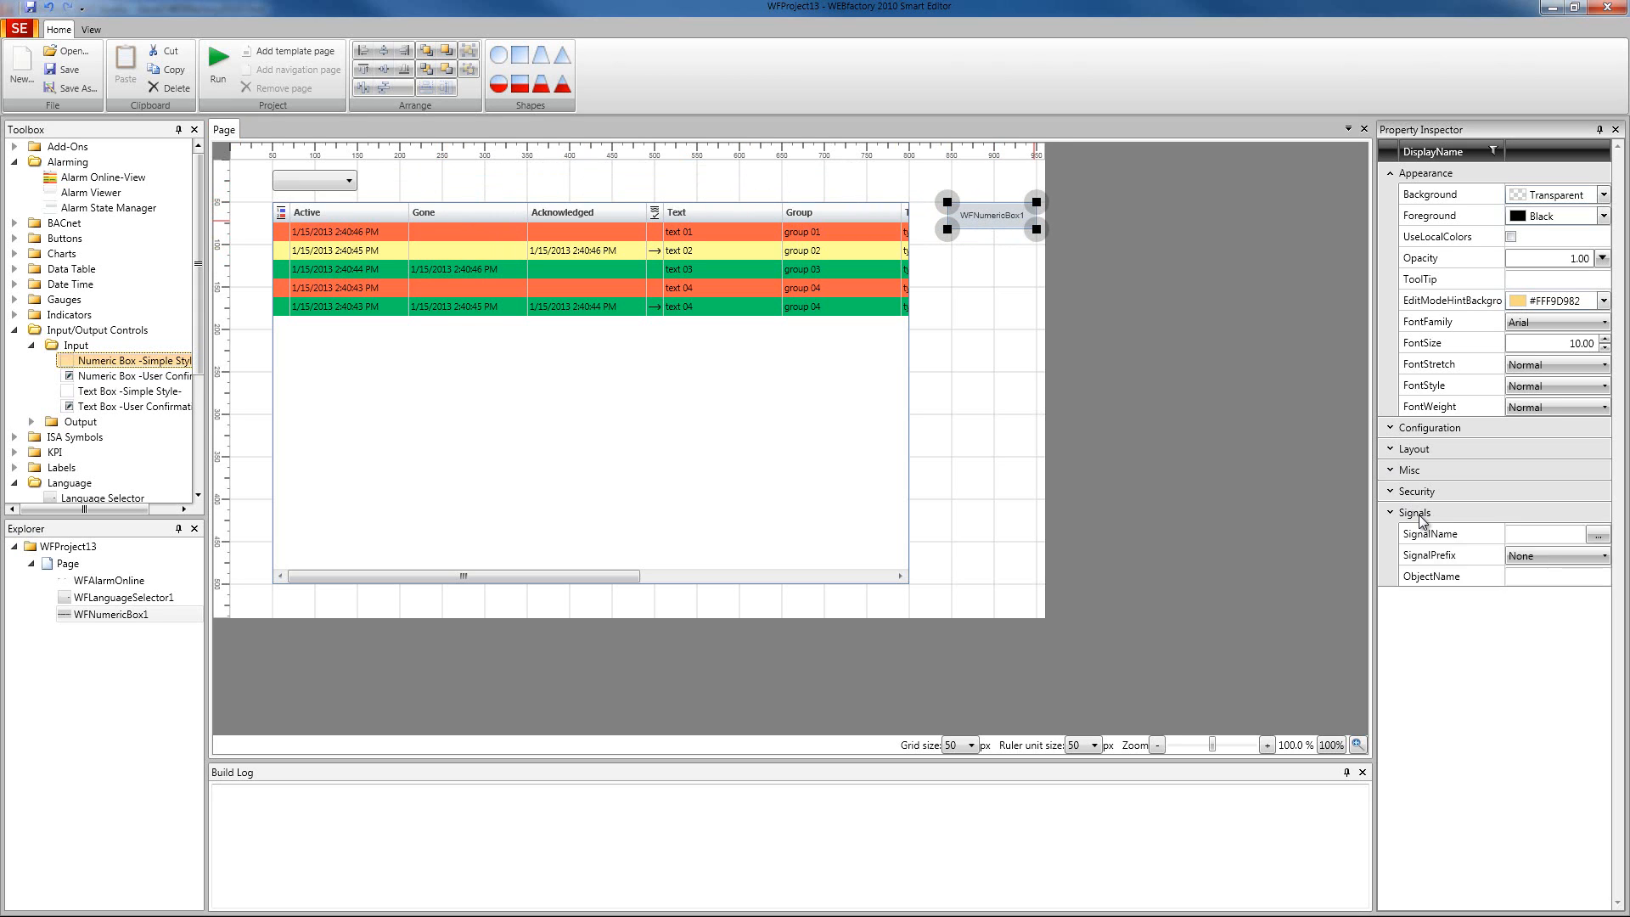
click(1527, 536)
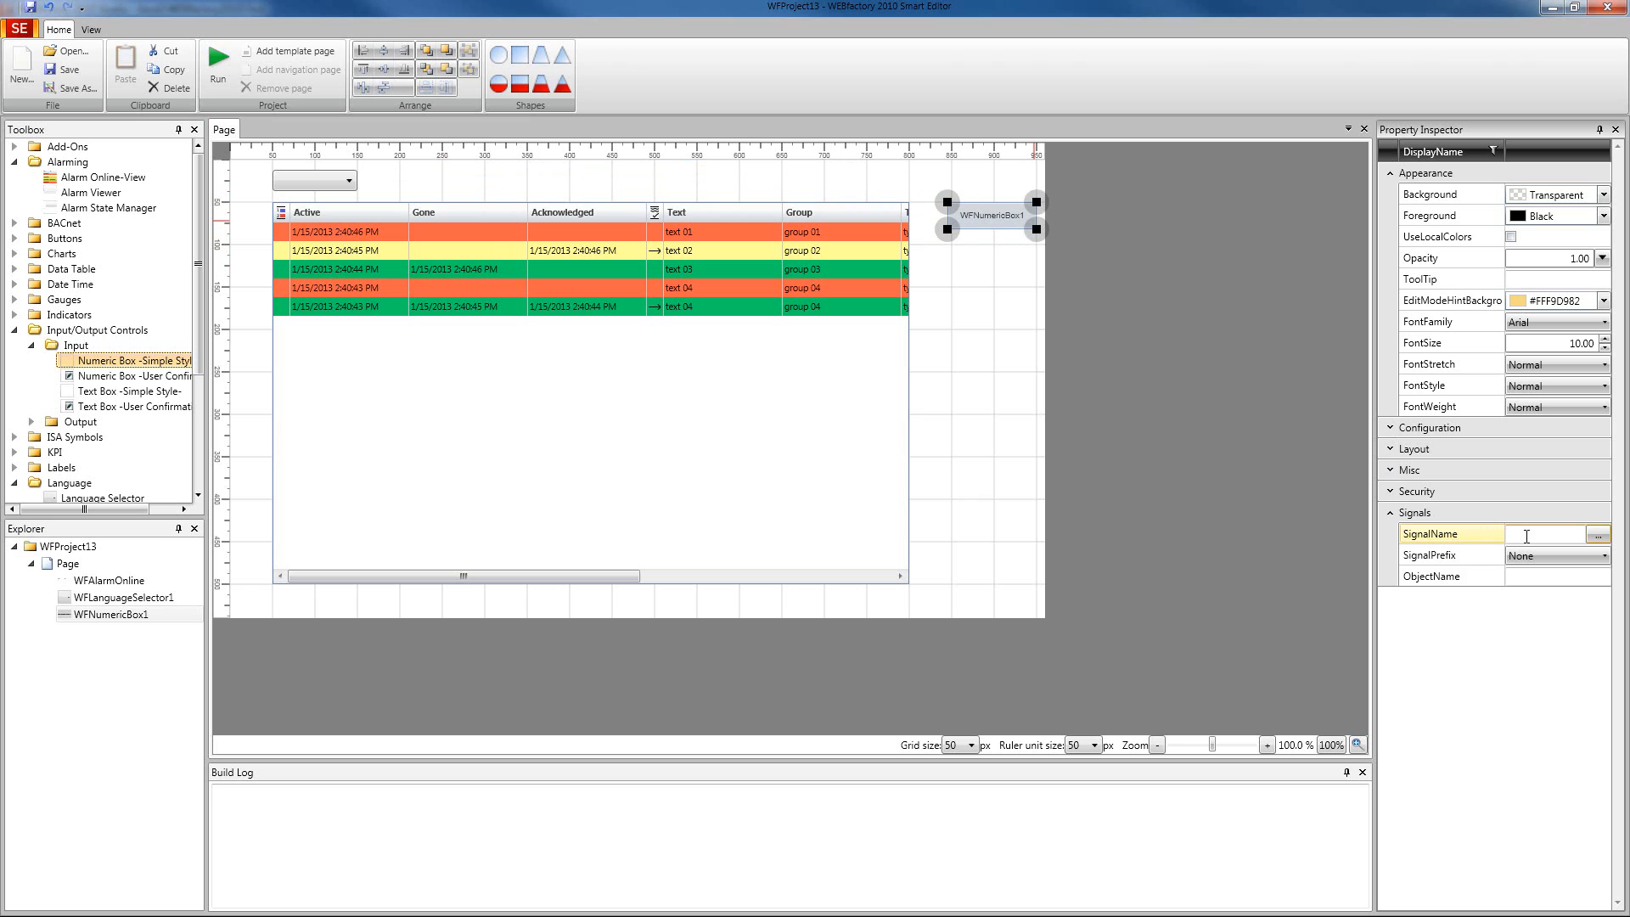
click(1598, 534)
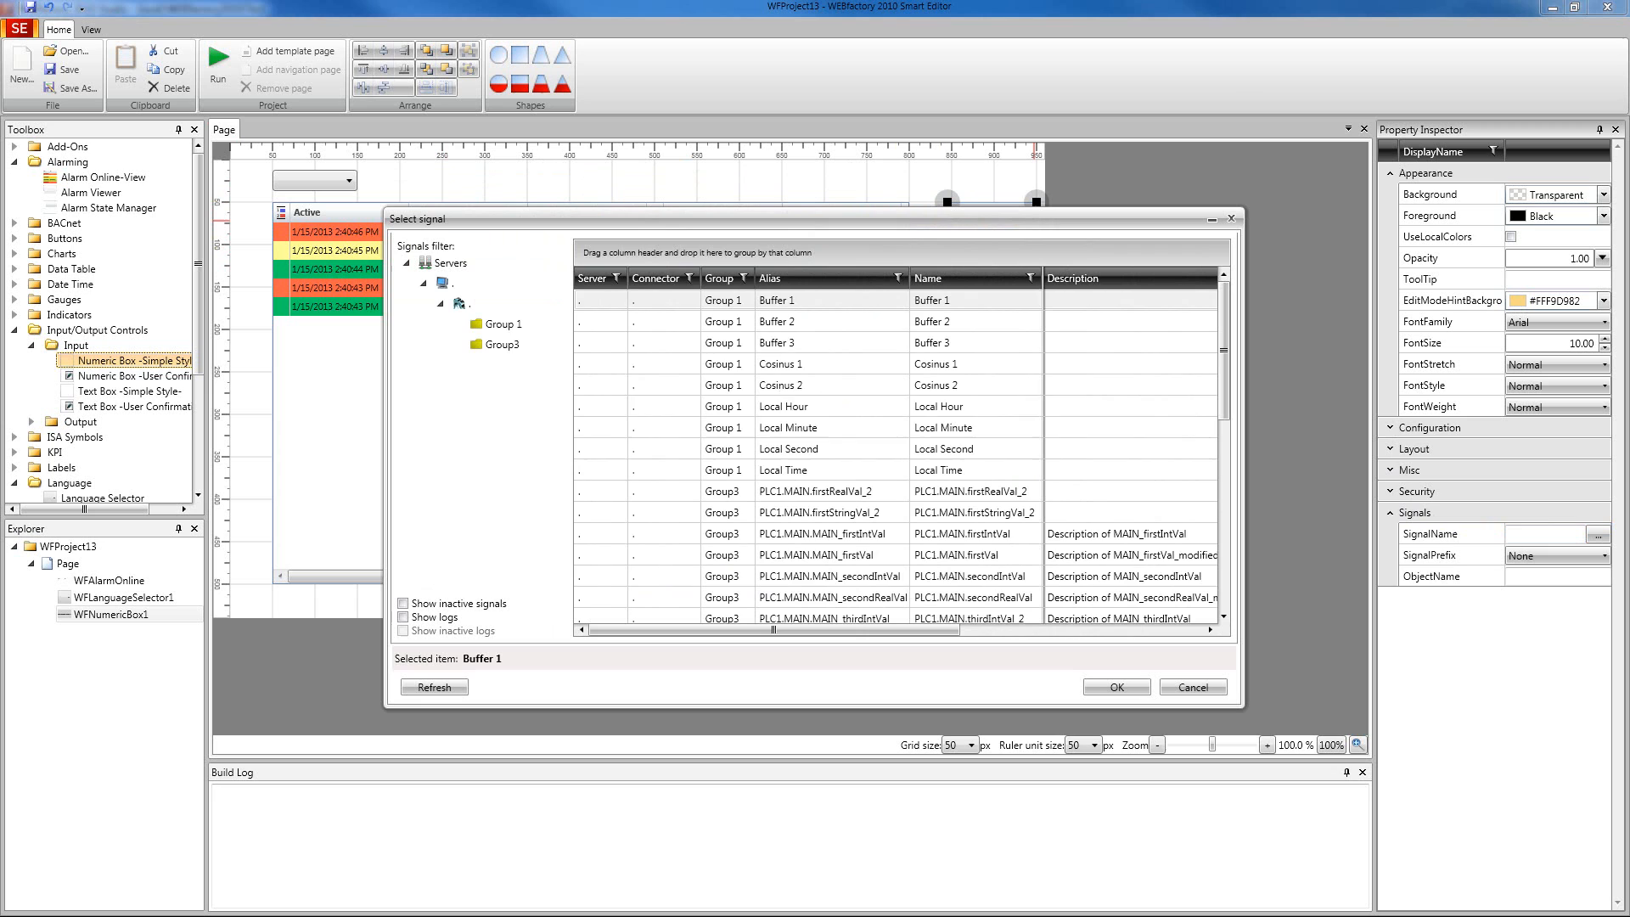
click(883, 320)
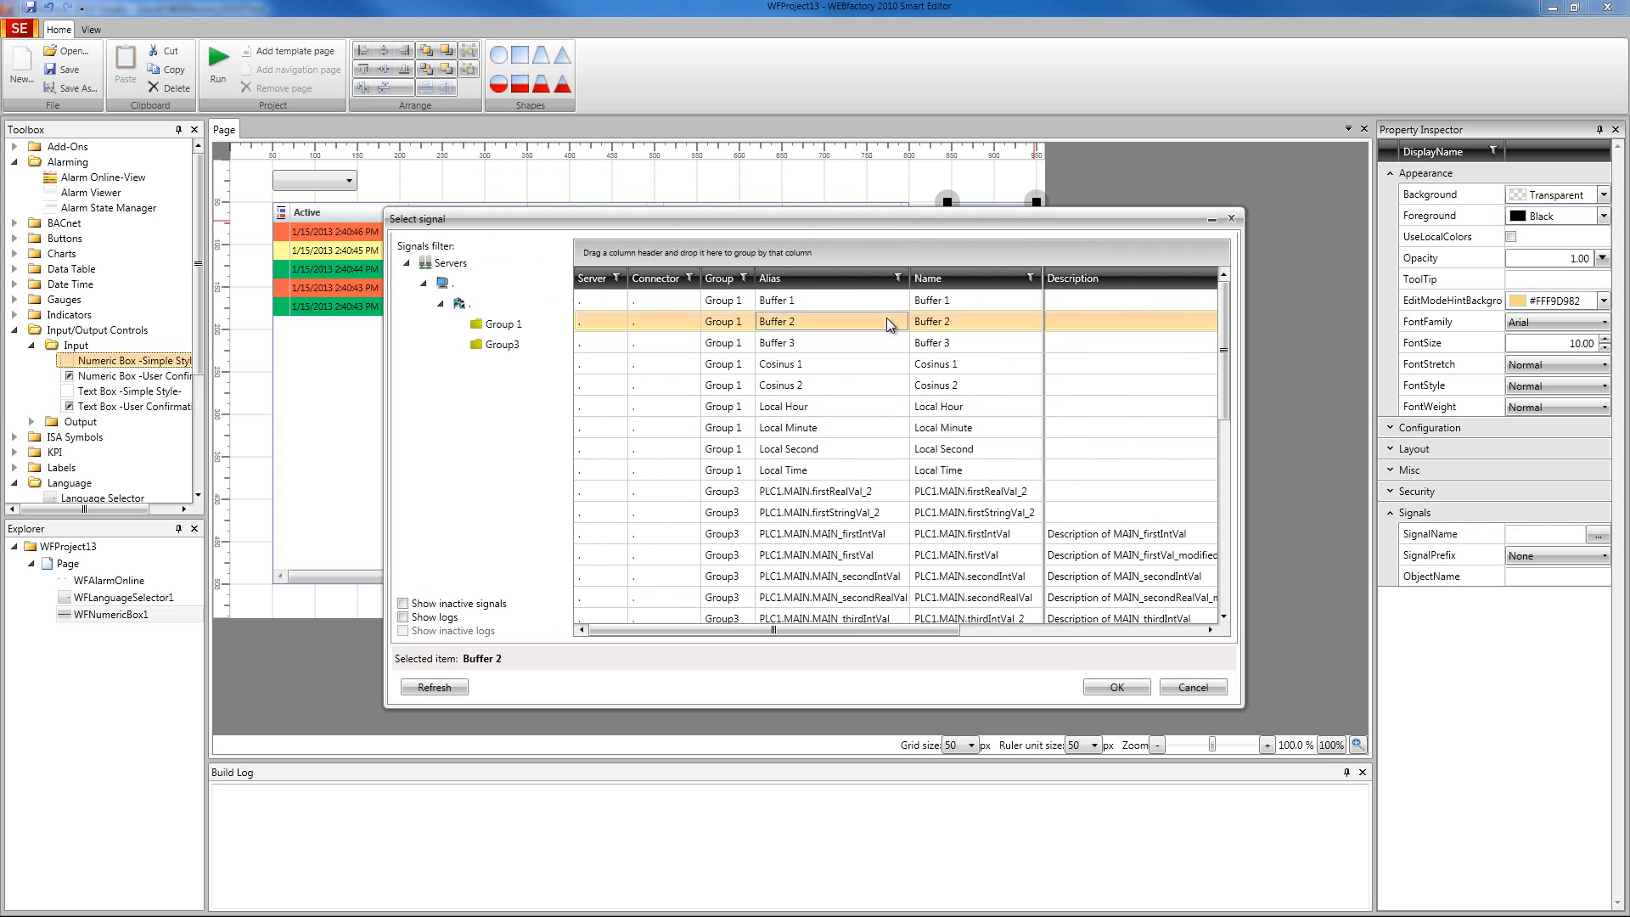
click(1118, 688)
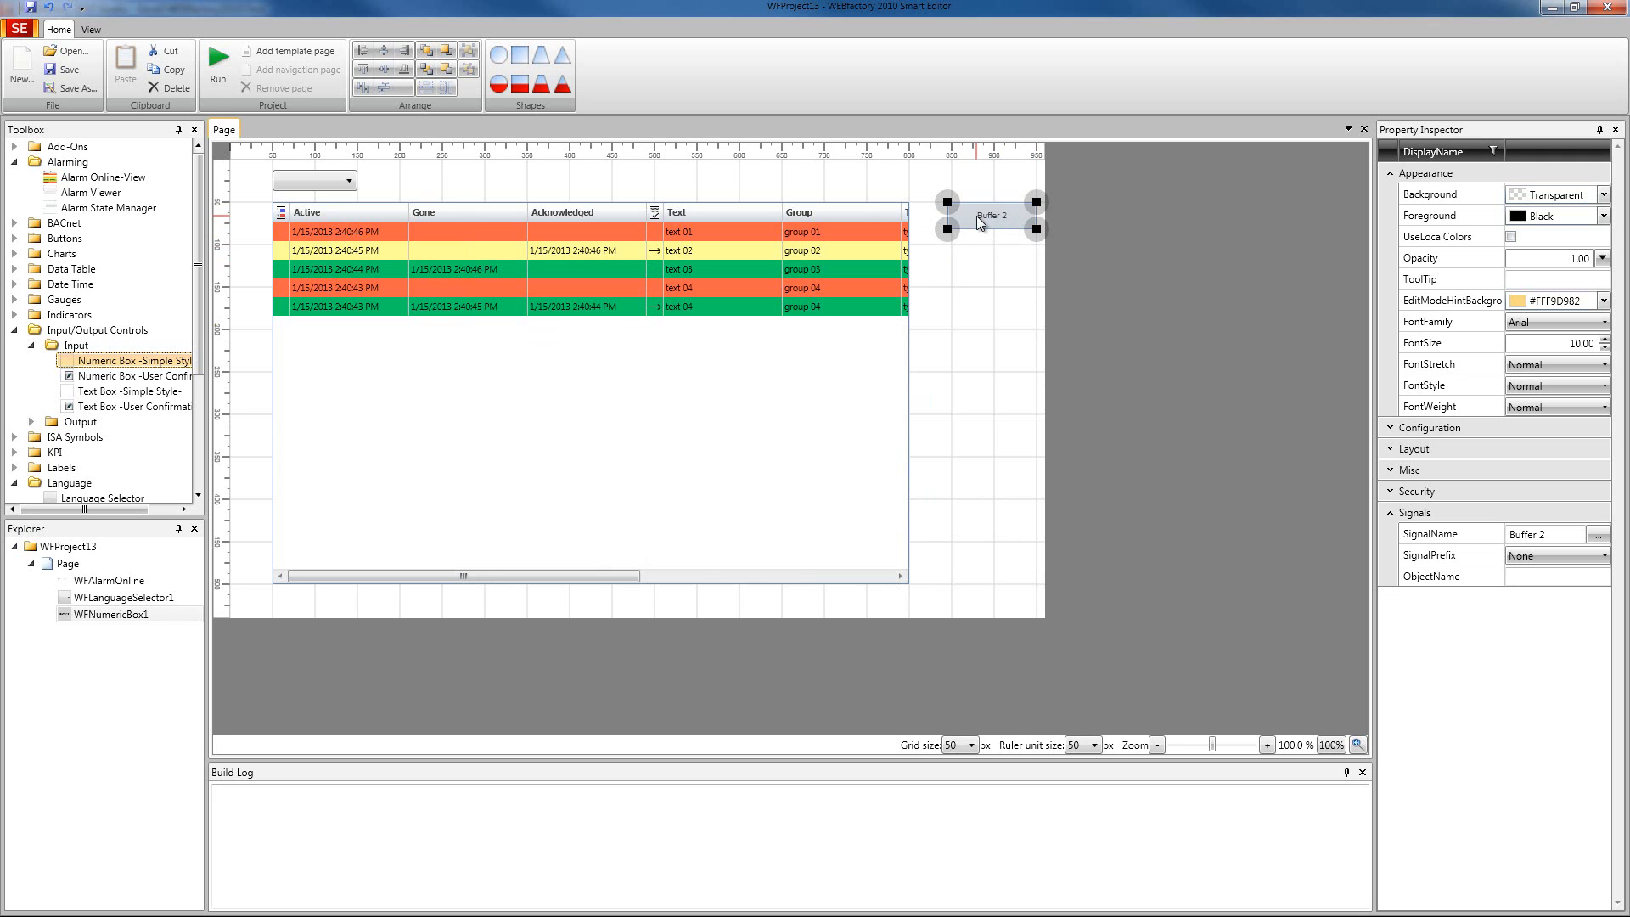
- Run the project and set the online alarm list's filter to All
click(218, 70)
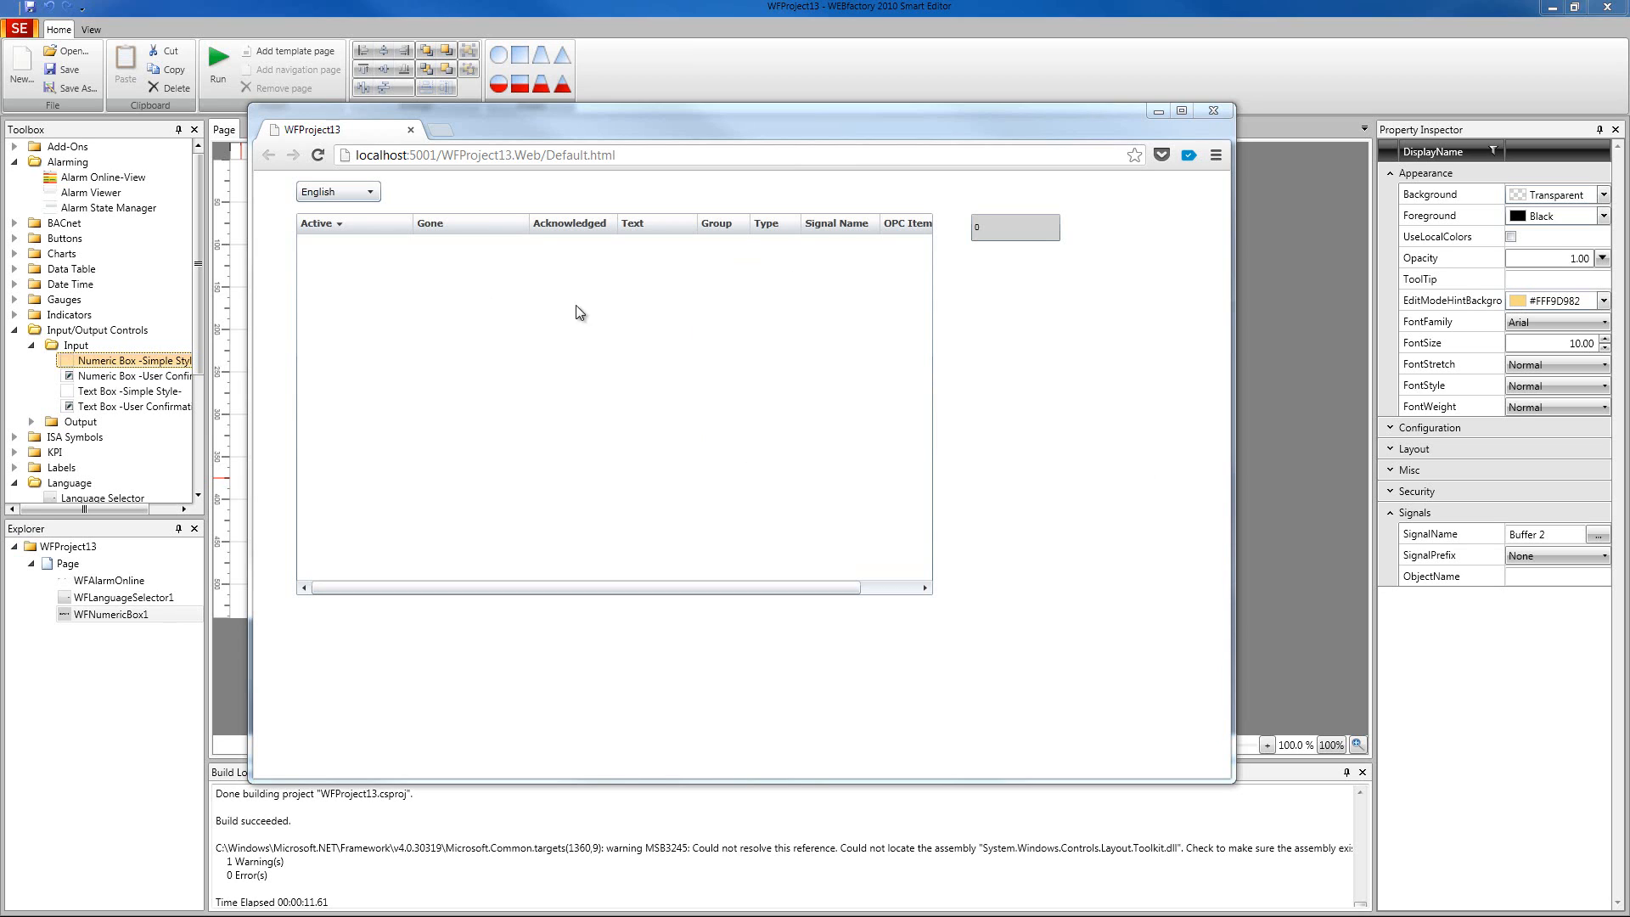
right_click(538, 252)
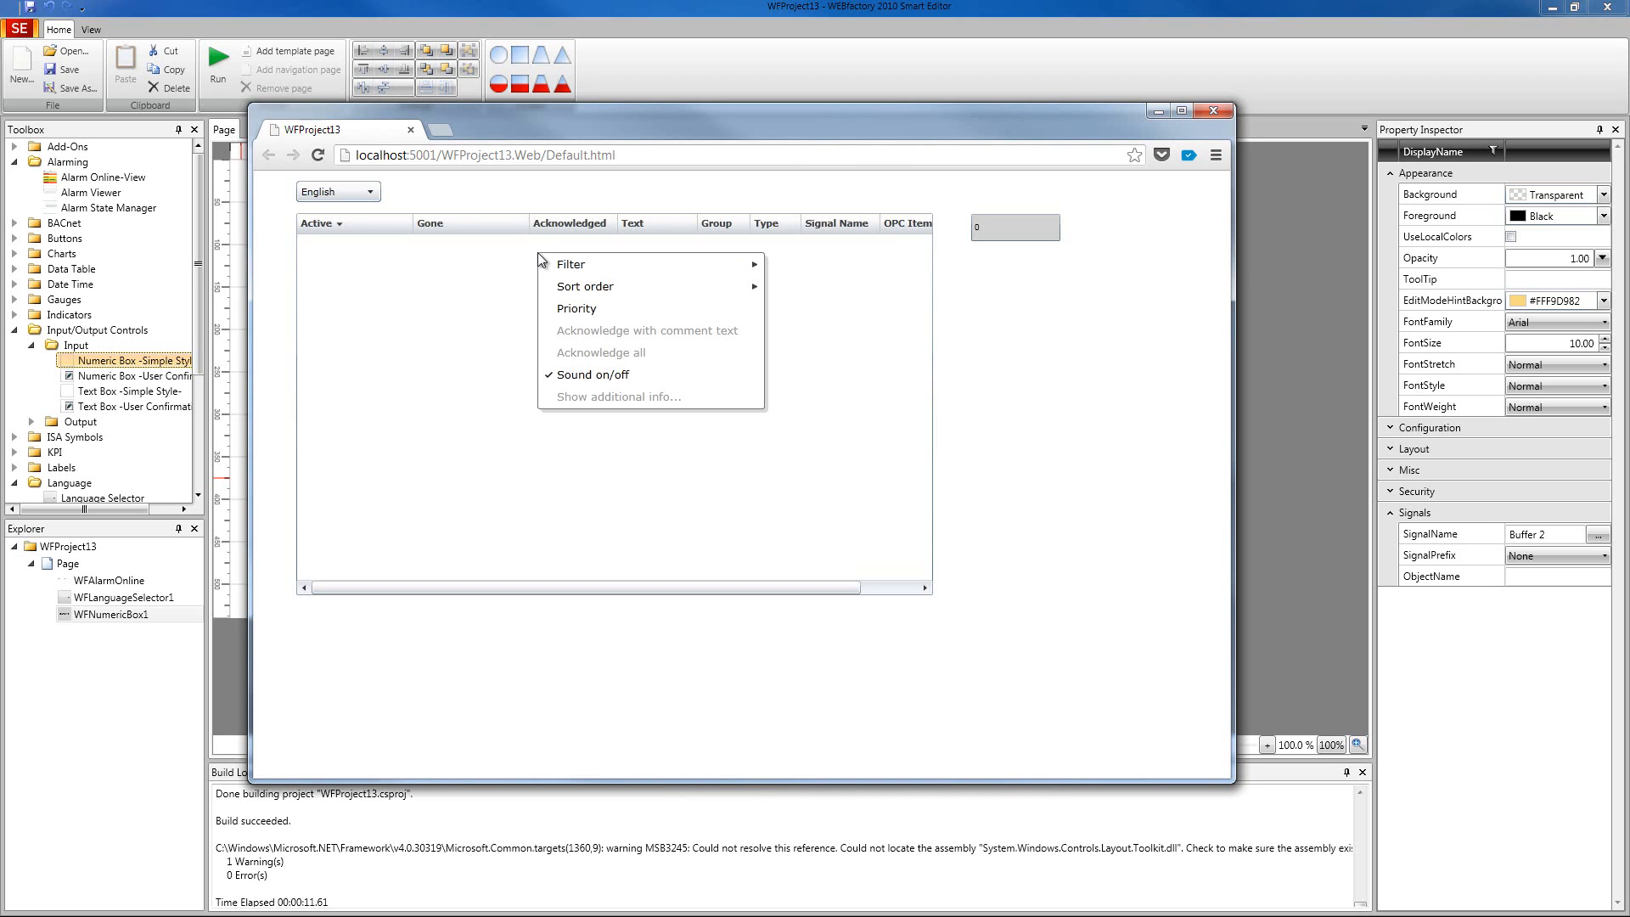
mouse_move(624, 265)
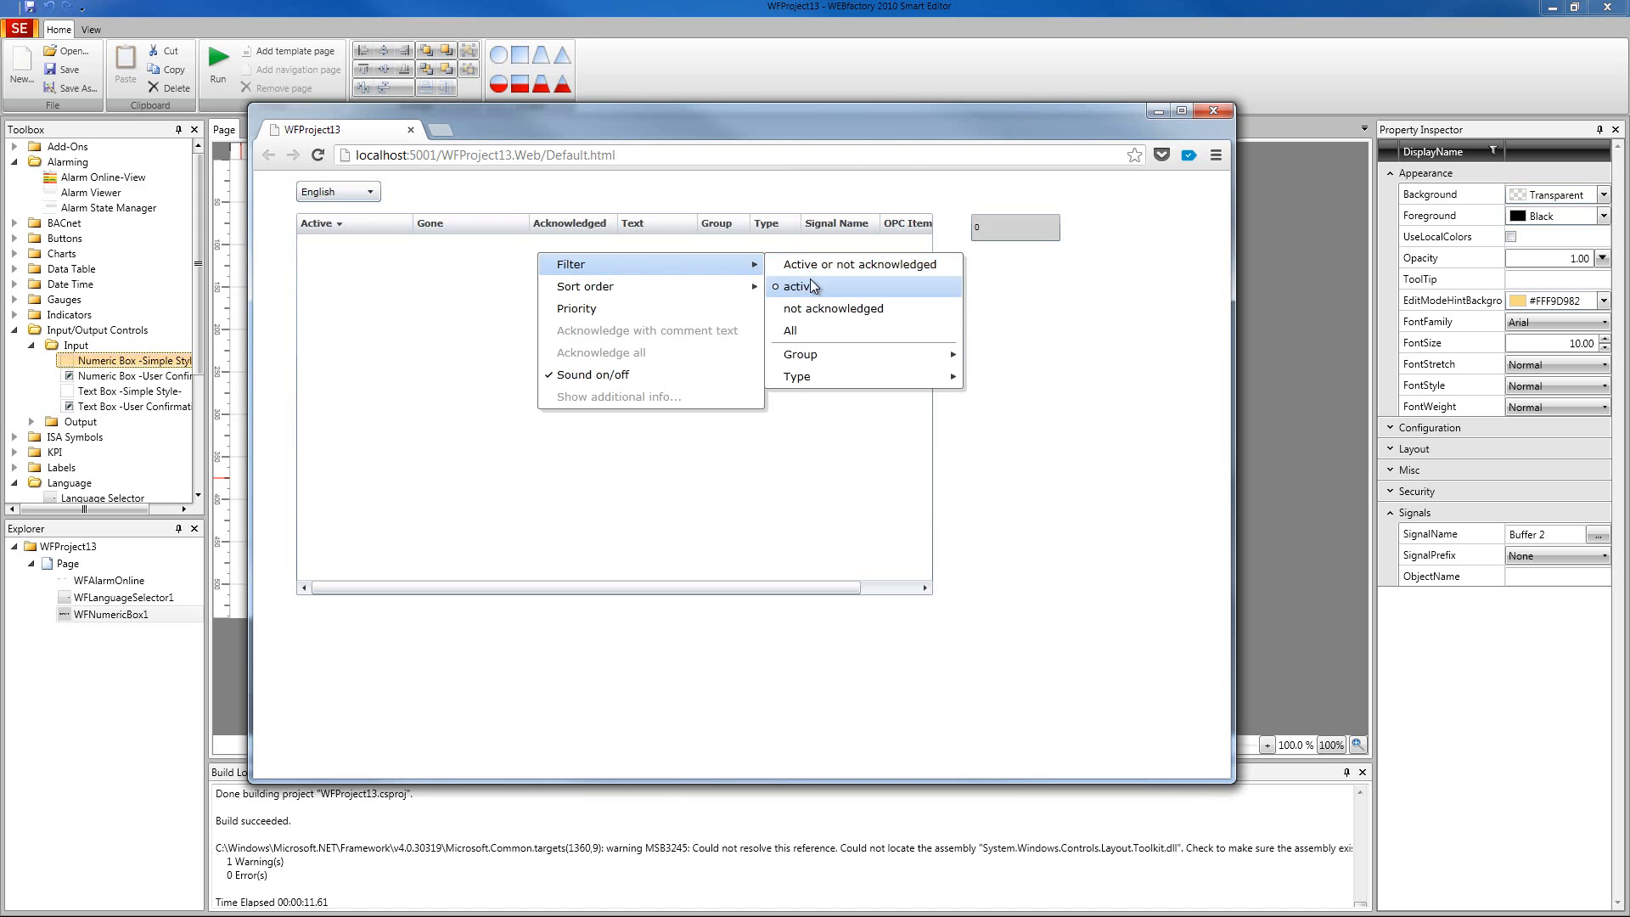
click(808, 332)
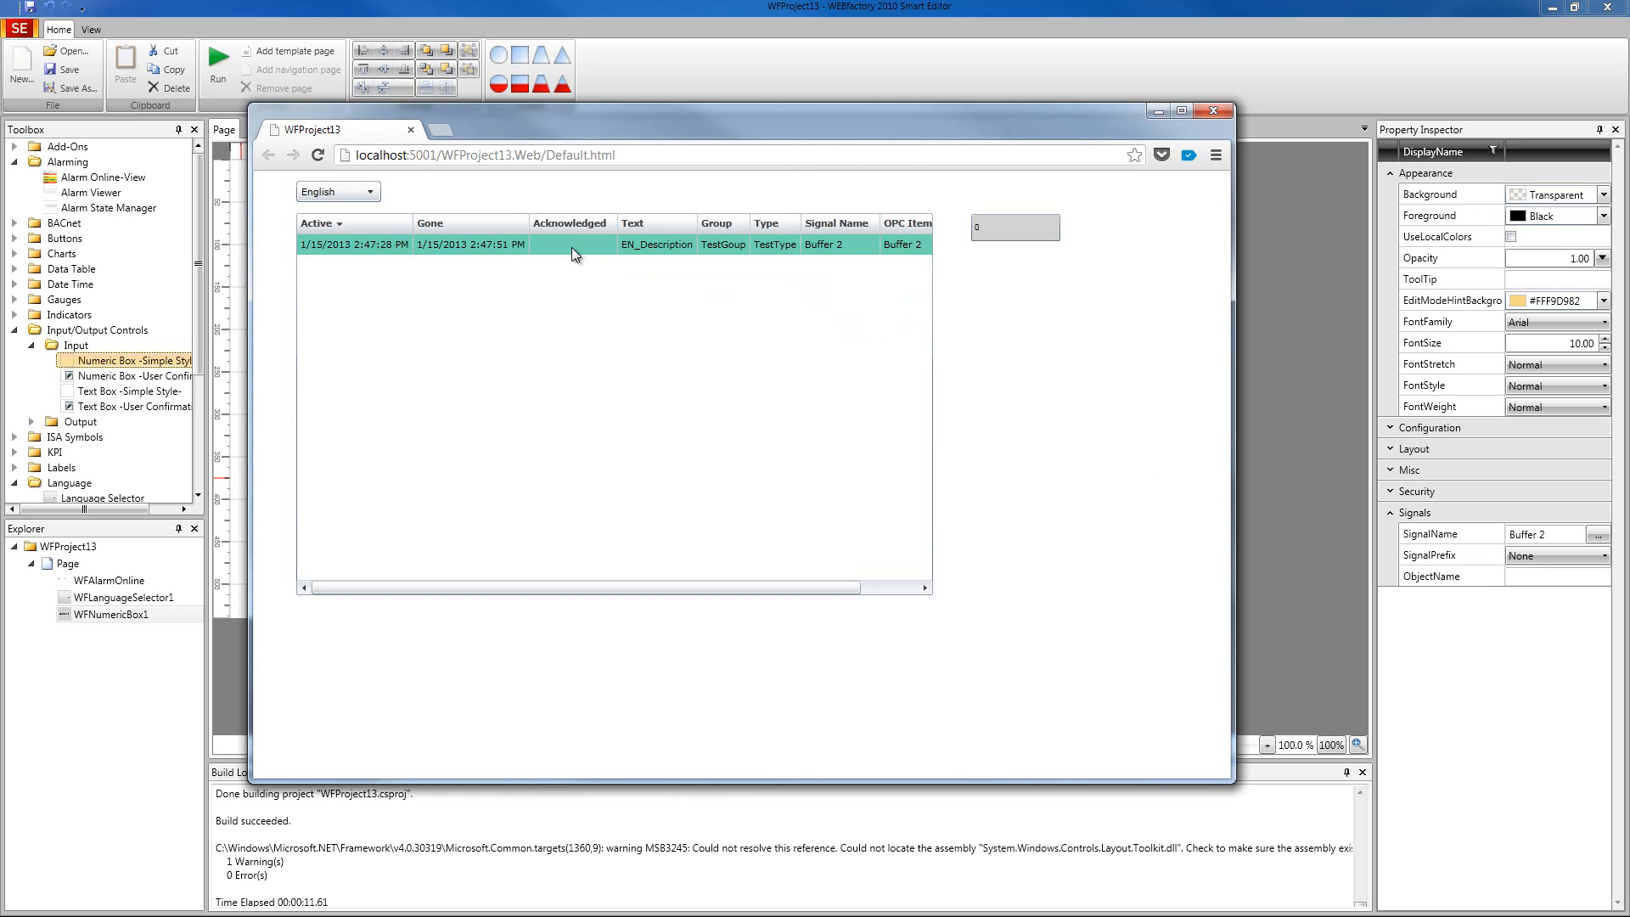
- Change the online alarm list's filter to show only active alarms
click(986, 227)
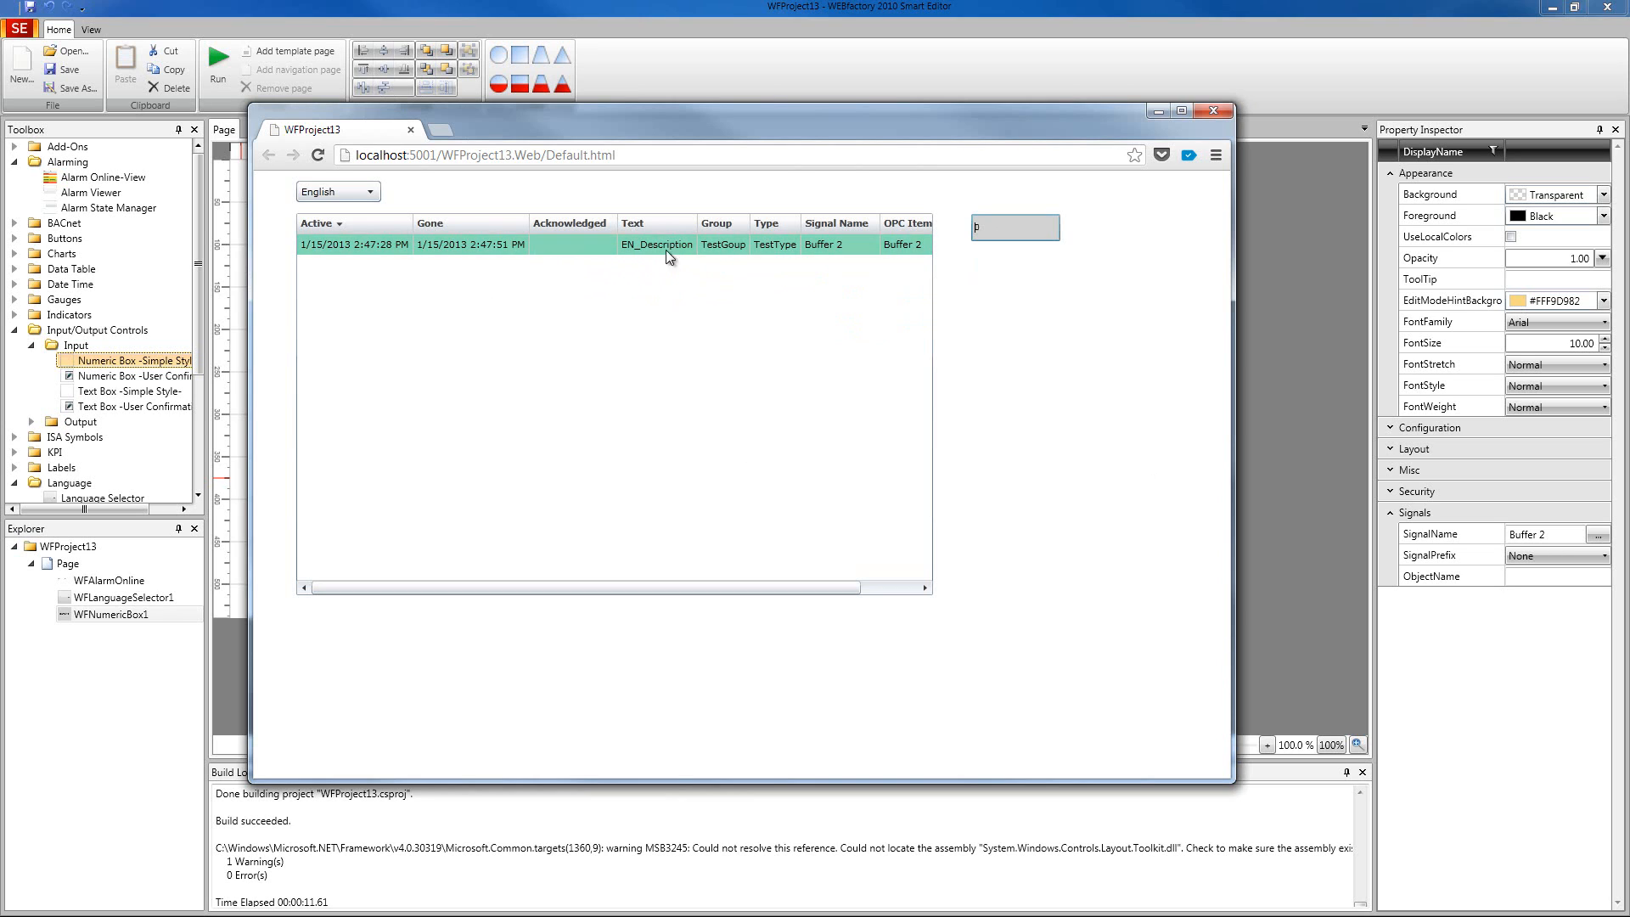
right_click(542, 272)
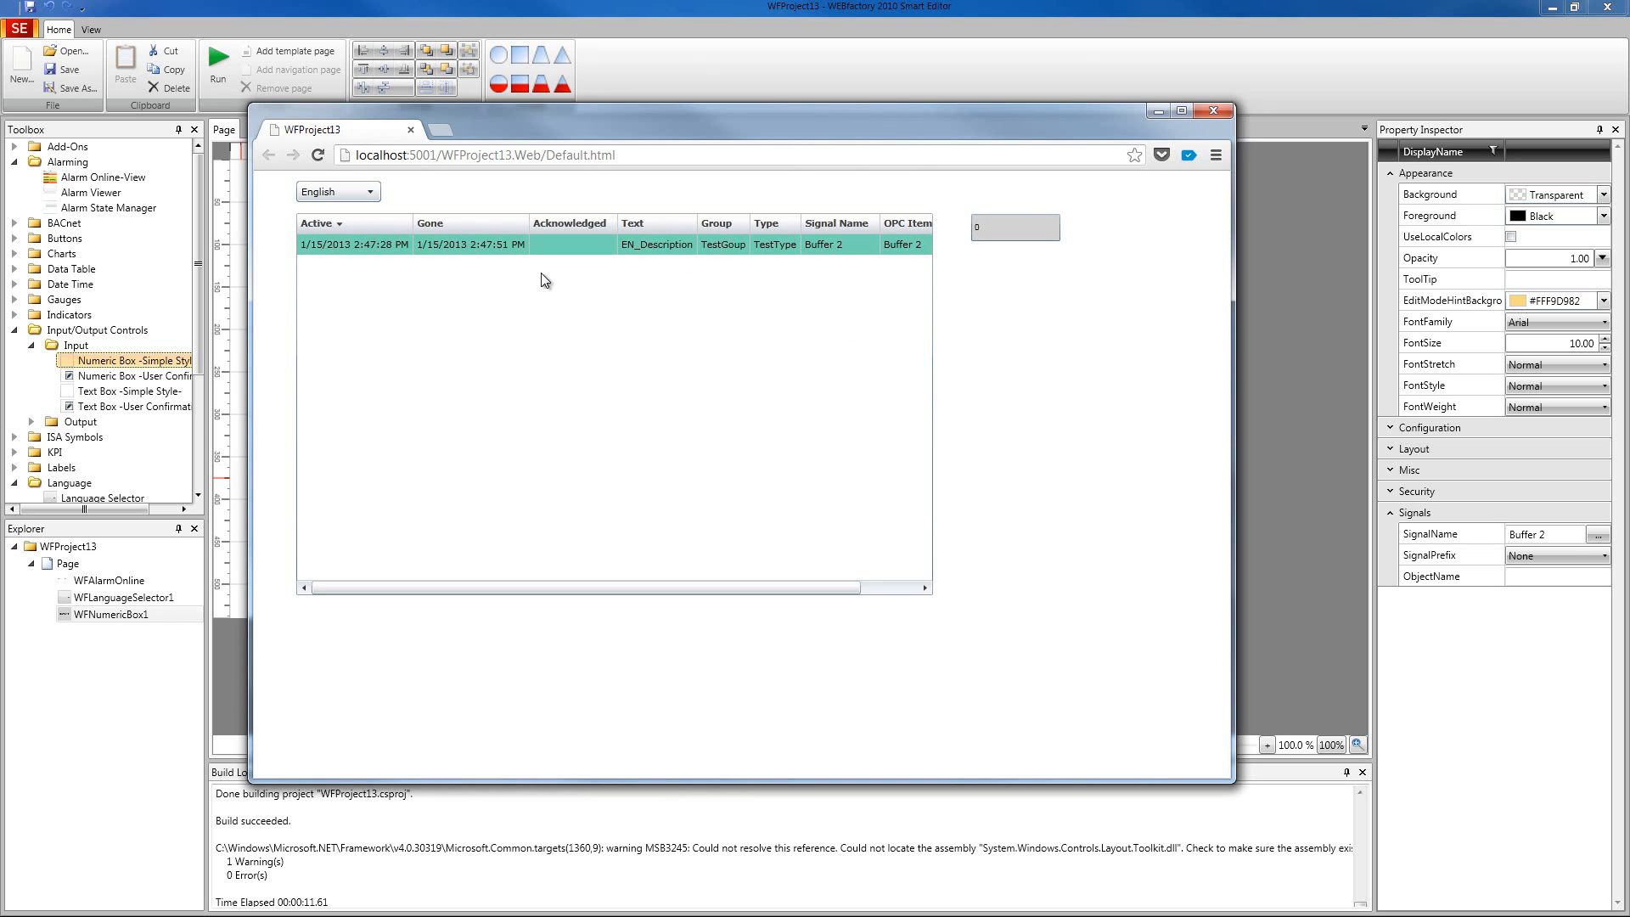
mouse_move(544, 276)
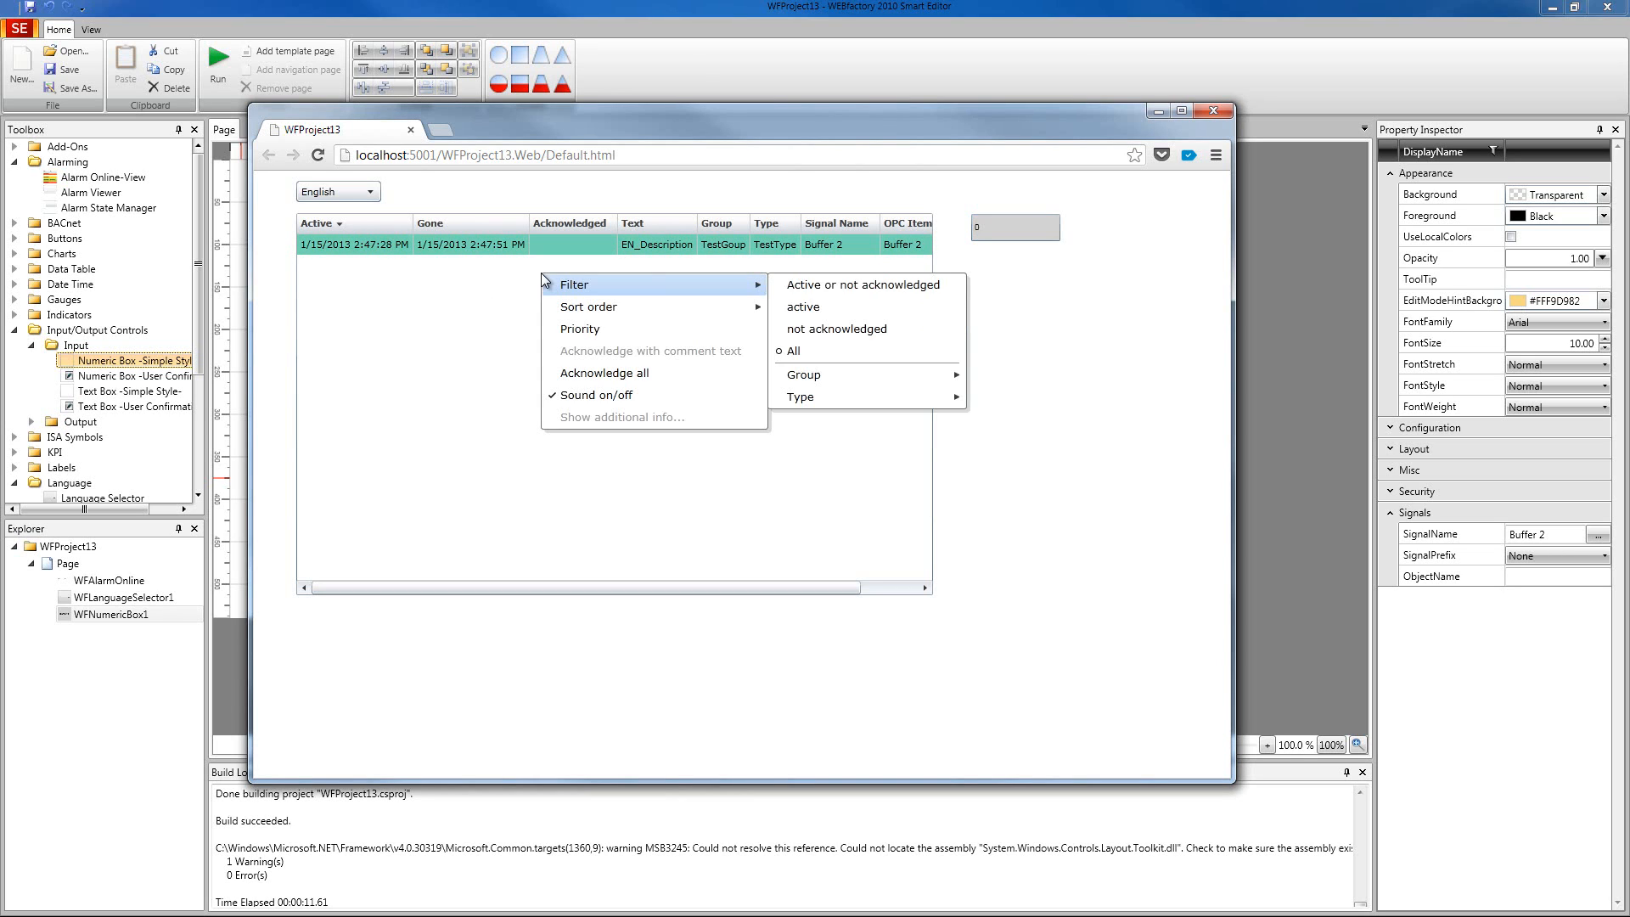
click(836, 309)
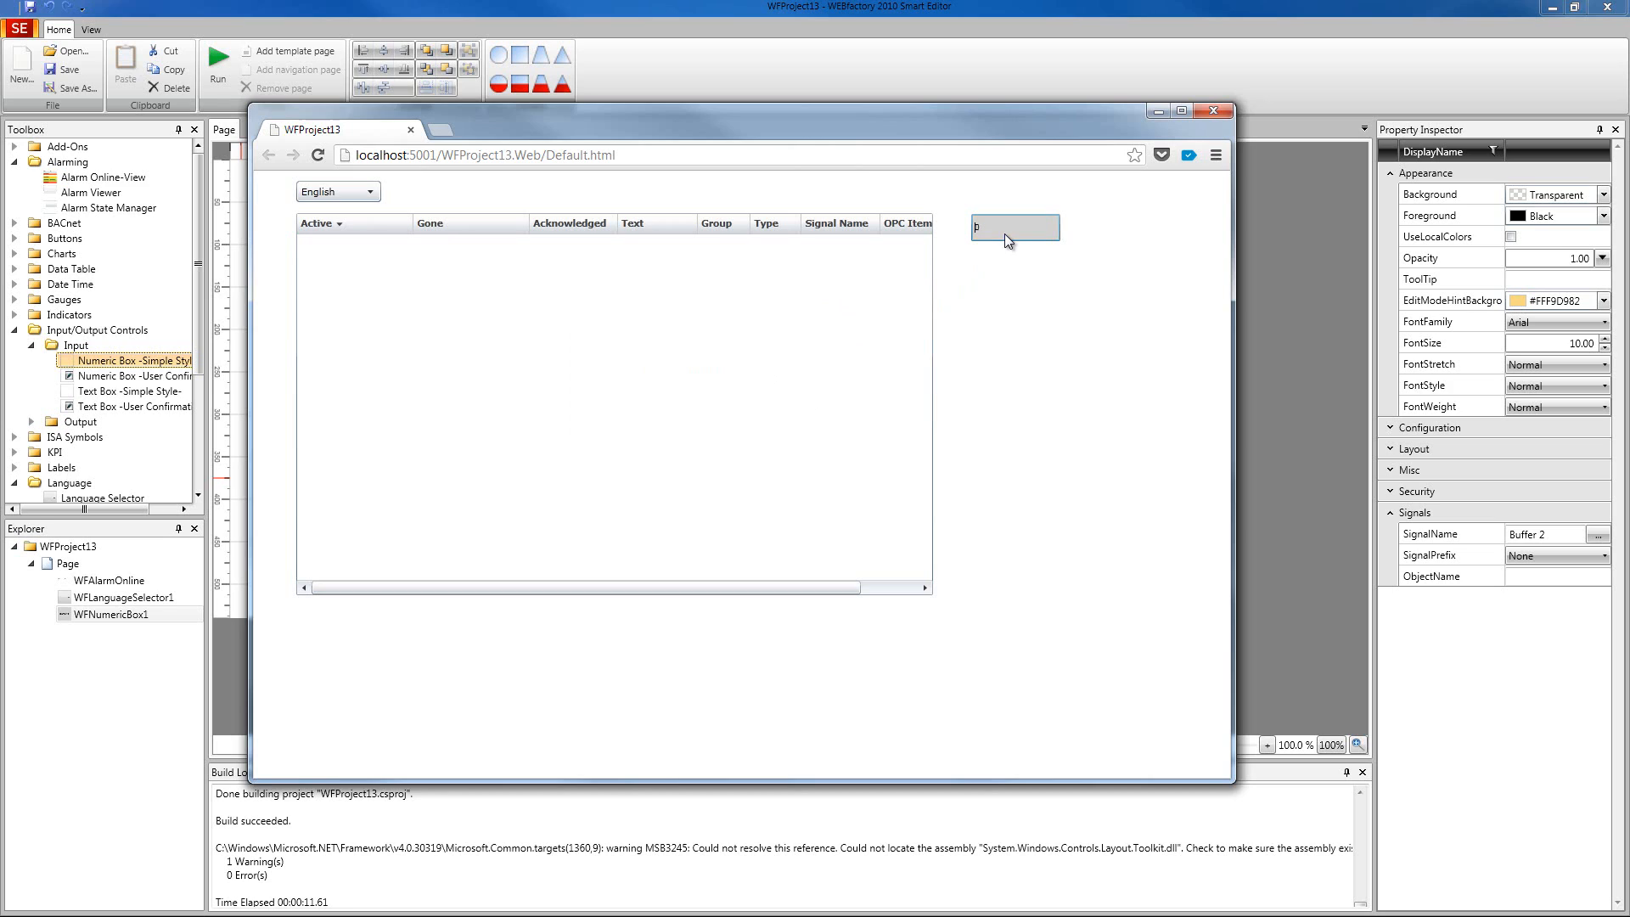
- Set the Buffer 2 numeric box to 20 to trigger the alarm, and narrow the list's Gone column to fit the Priority column
key(Return)
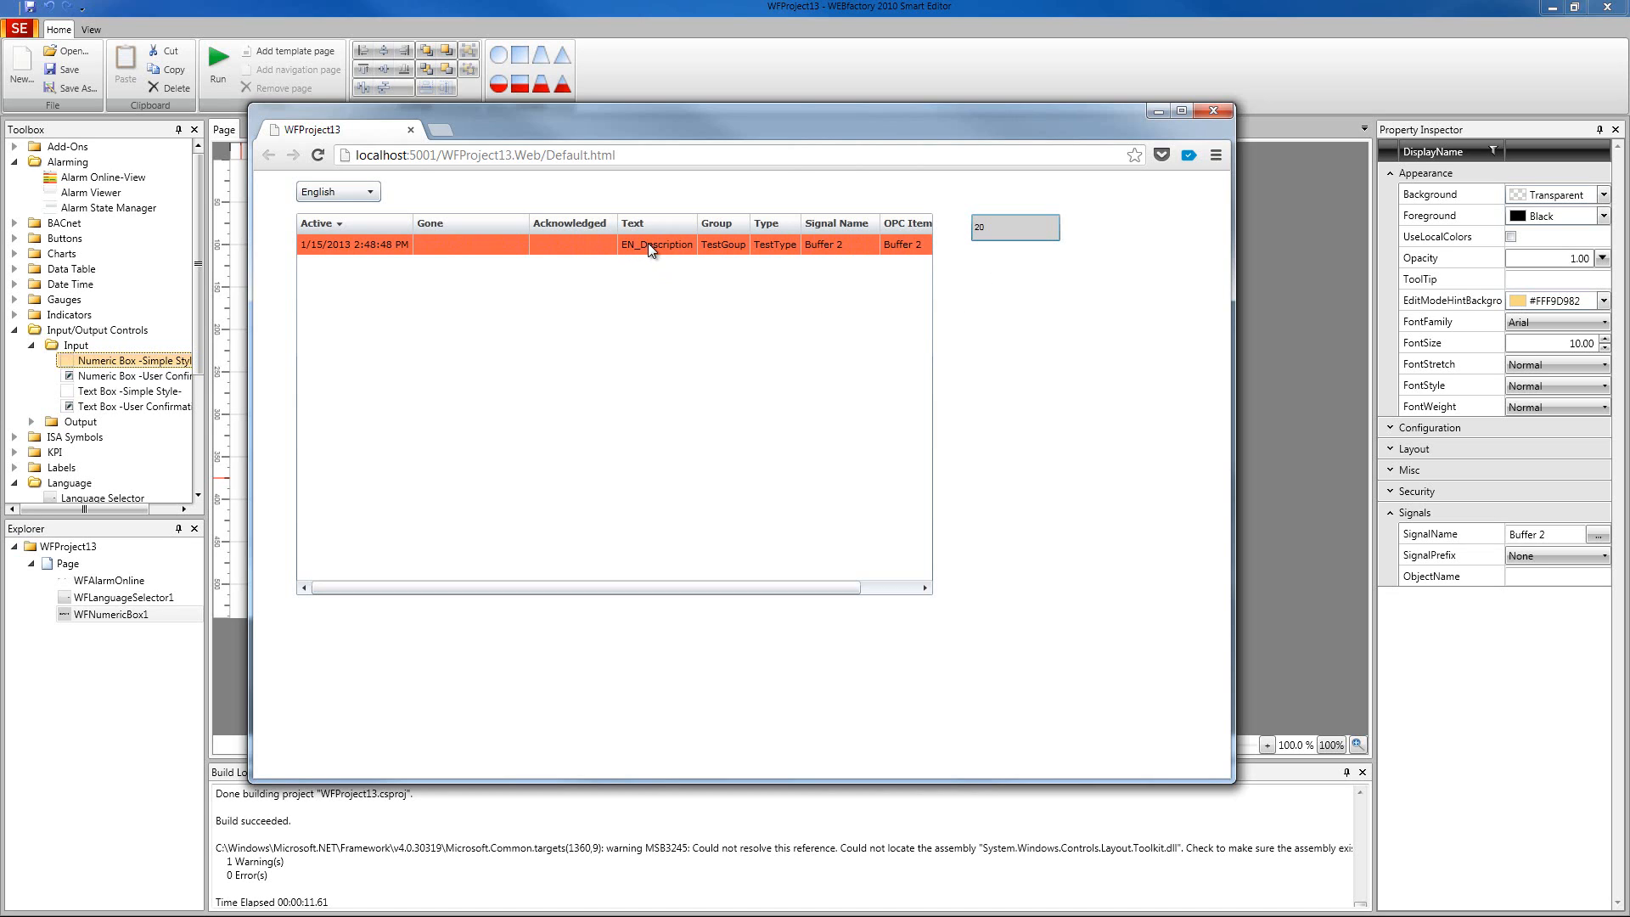
click(988, 229)
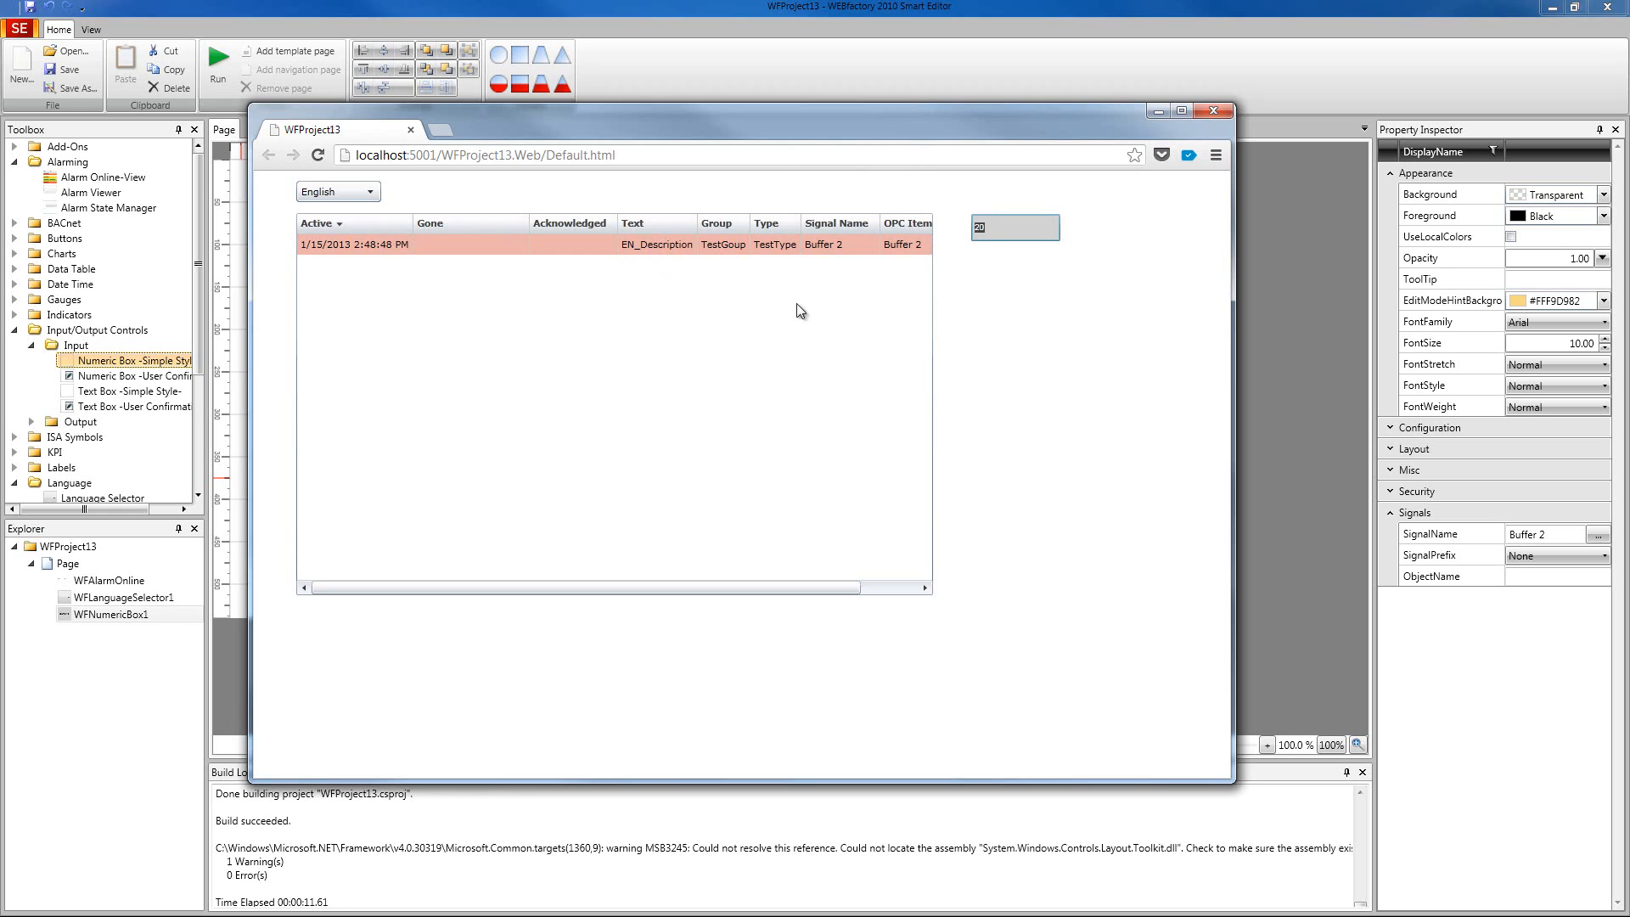
drag(529, 224, 484, 225)
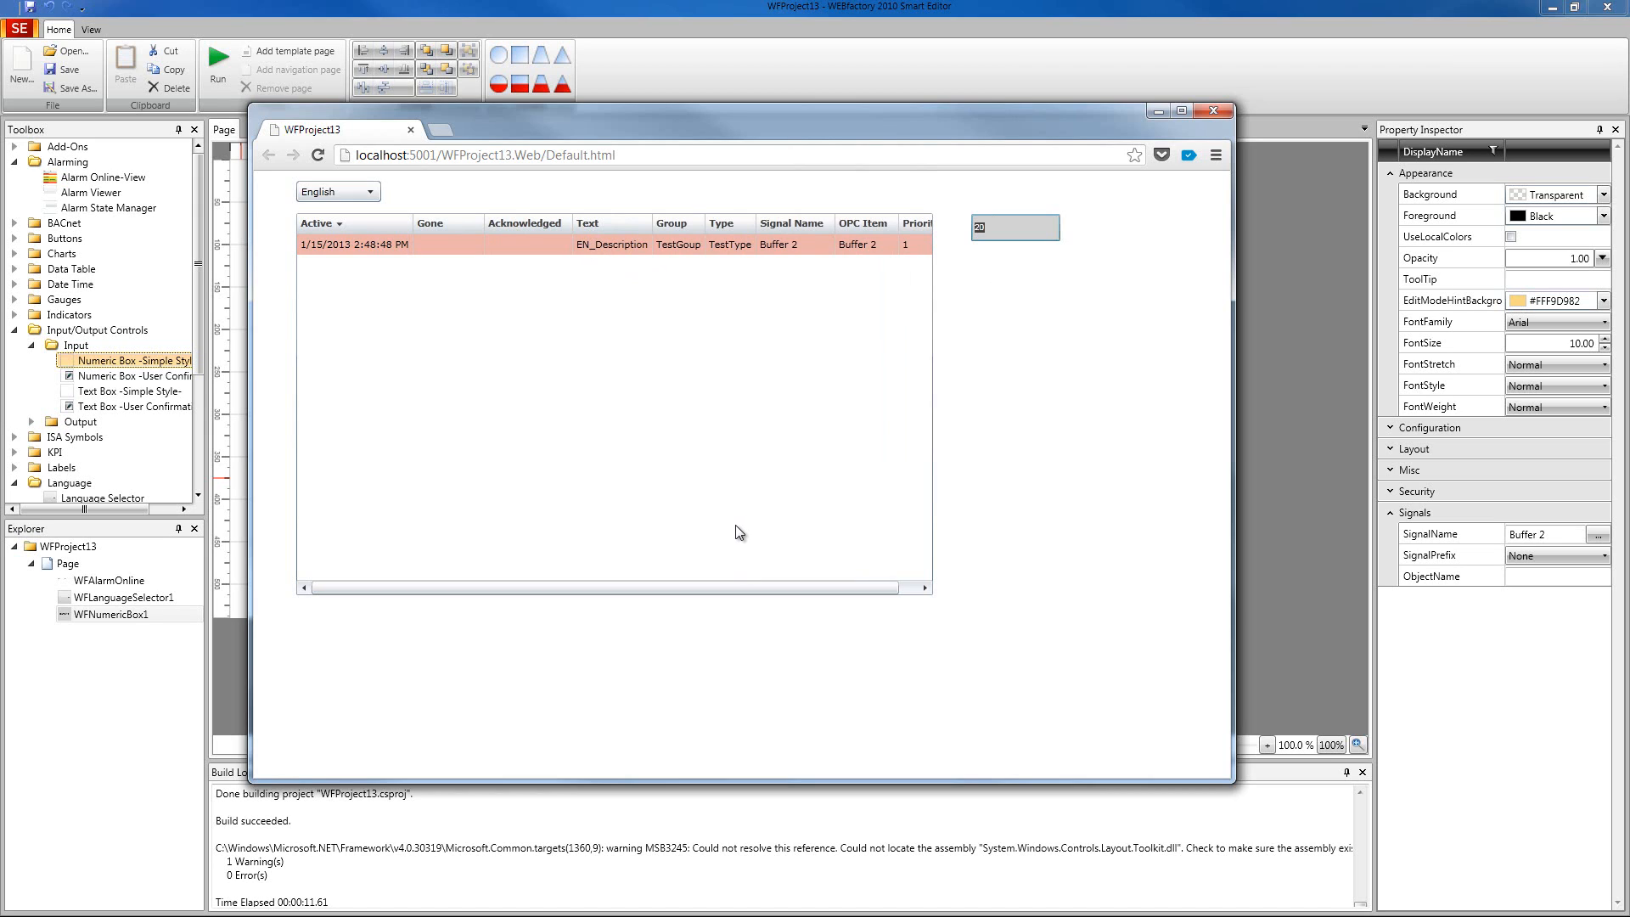
click(613, 253)
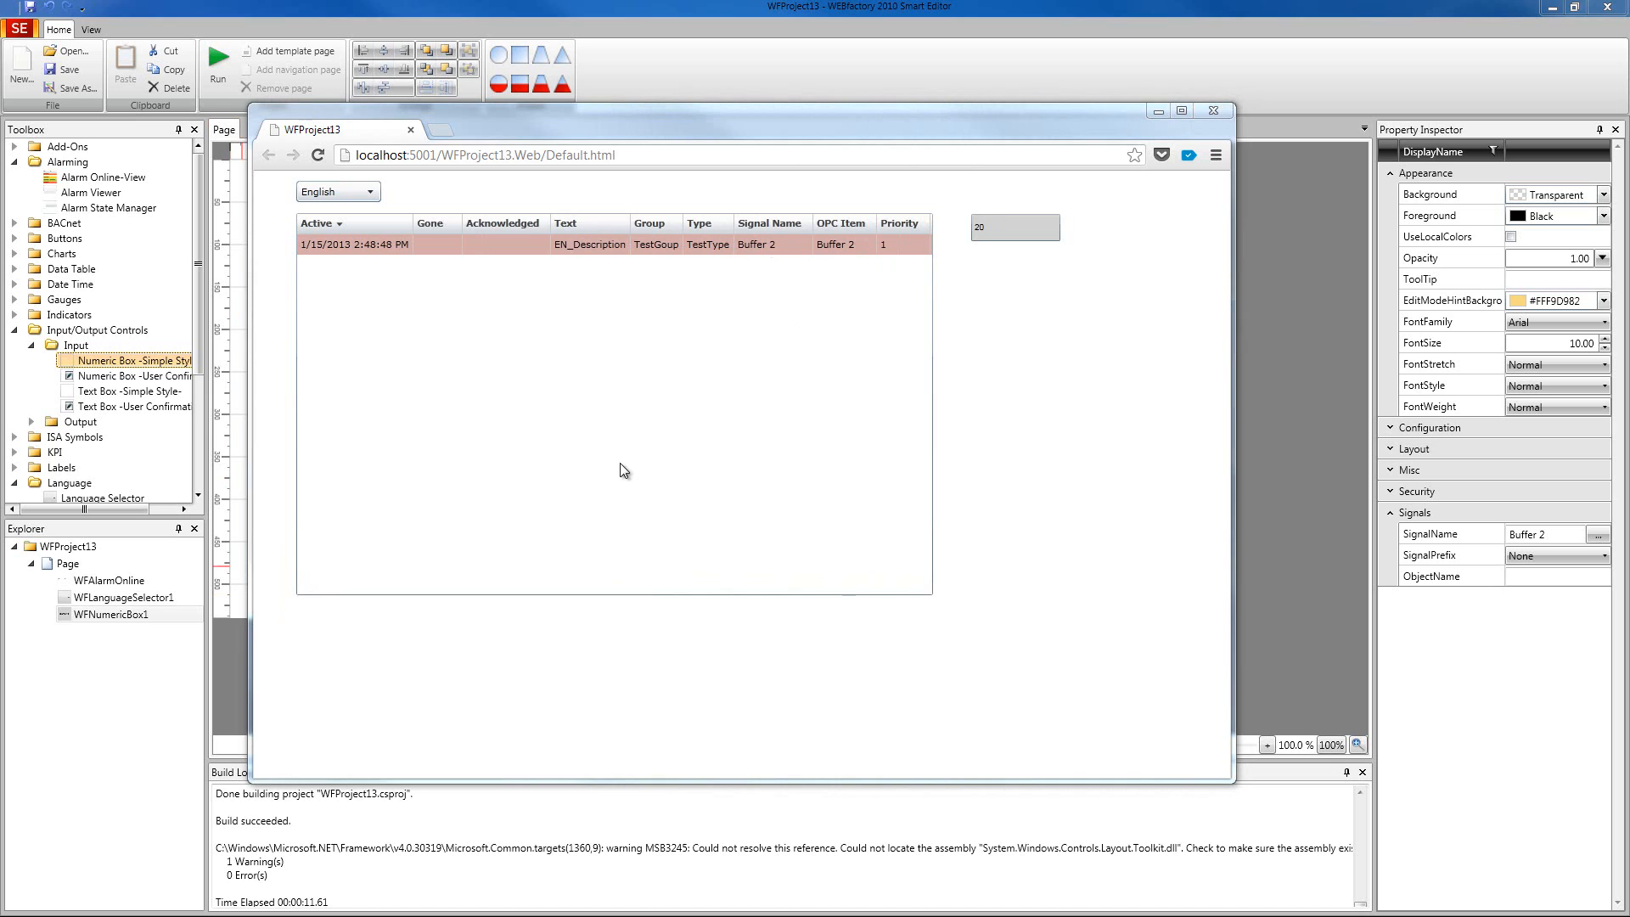
- Compare the alarm's translated texts by switching the page language to Deutsch, back to English, and to Deutsch again
click(370, 194)
click(366, 194)
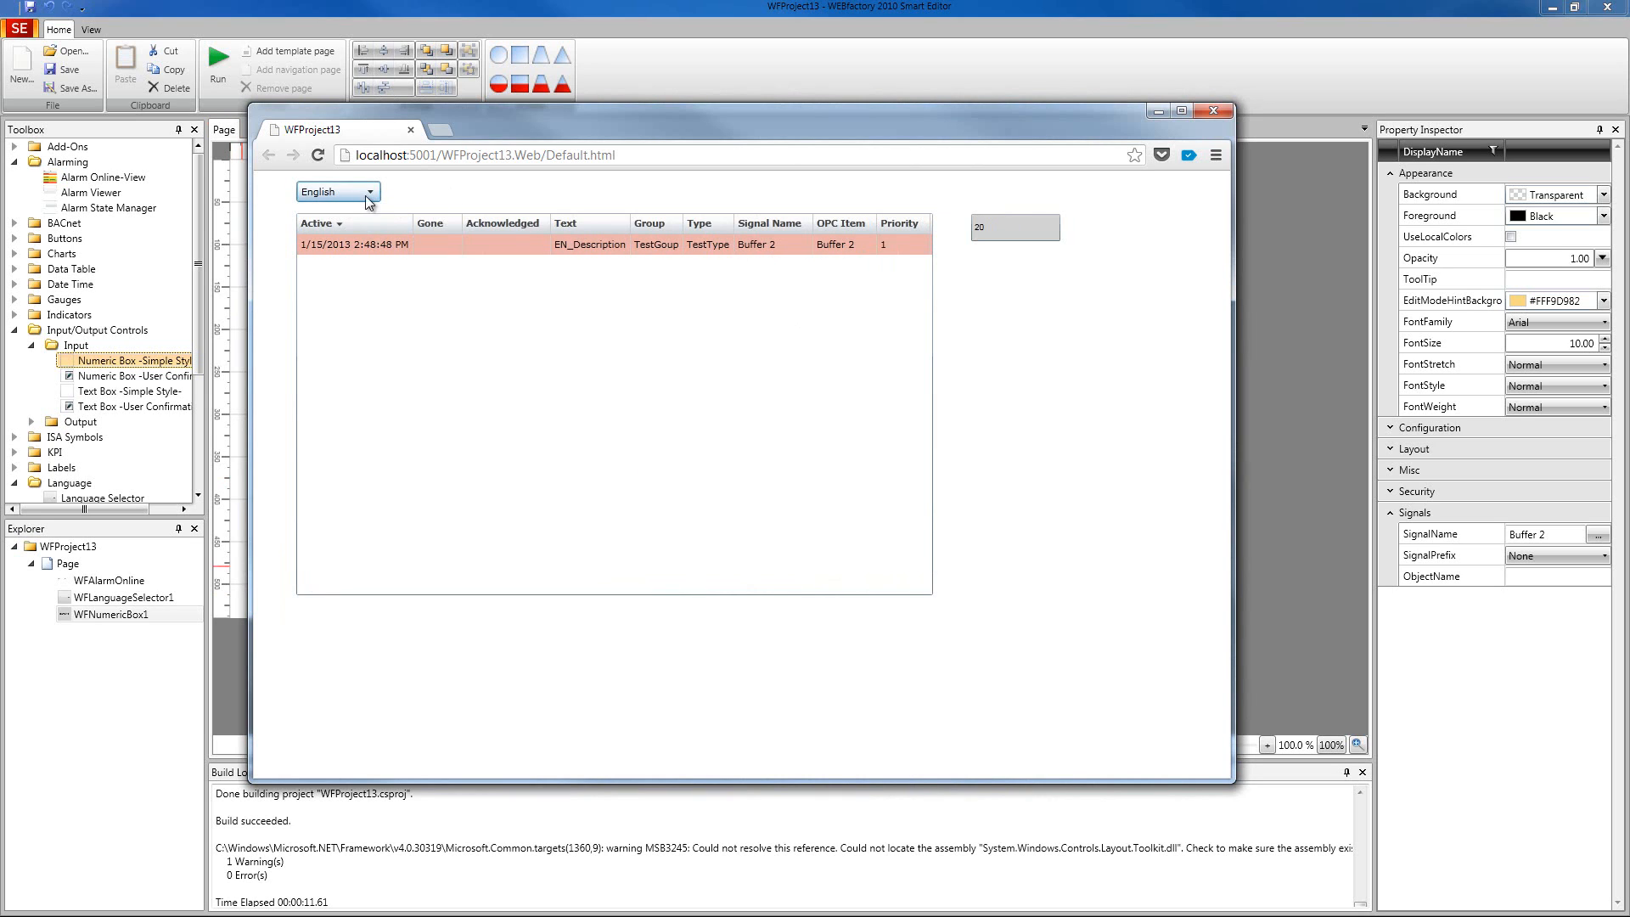
click(366, 193)
click(340, 213)
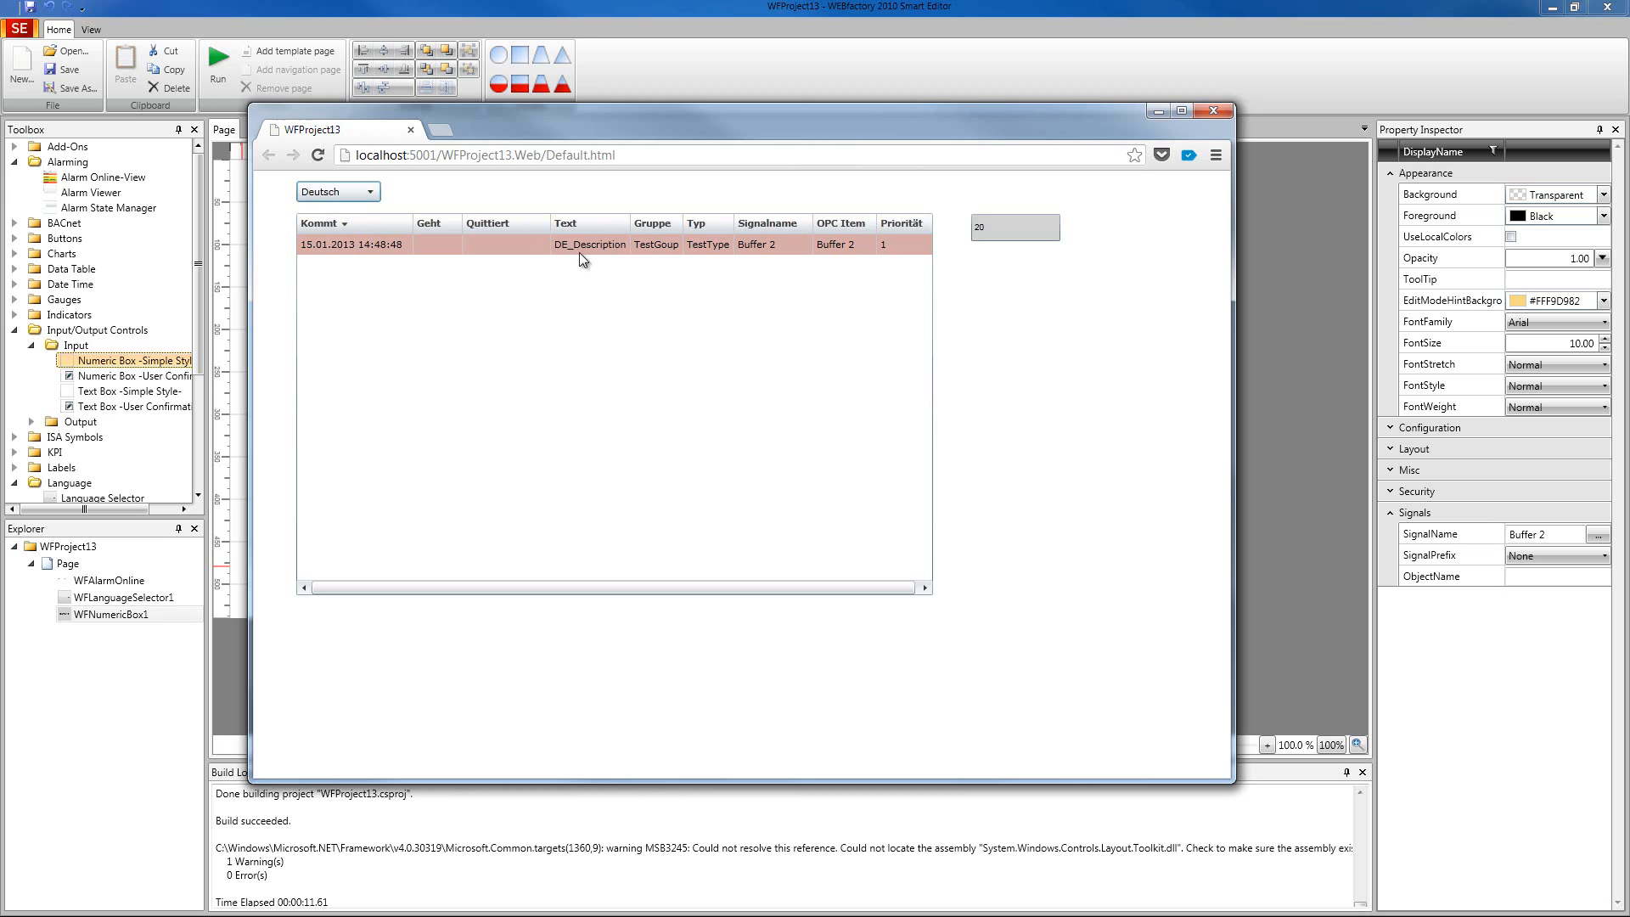
click(355, 193)
click(330, 234)
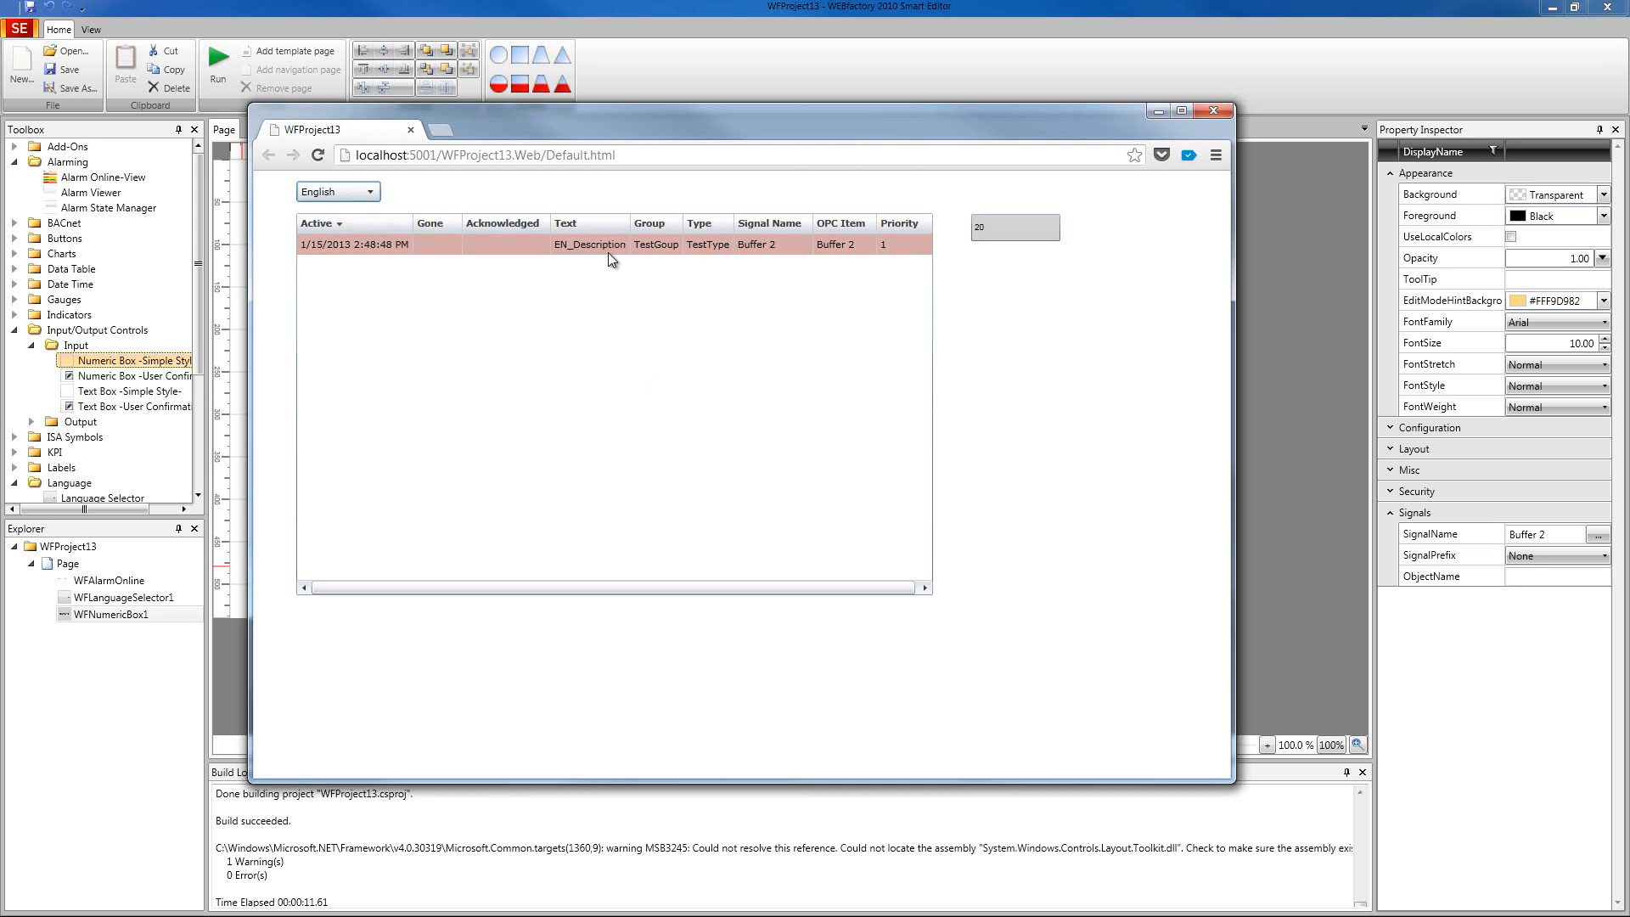
click(349, 192)
click(343, 209)
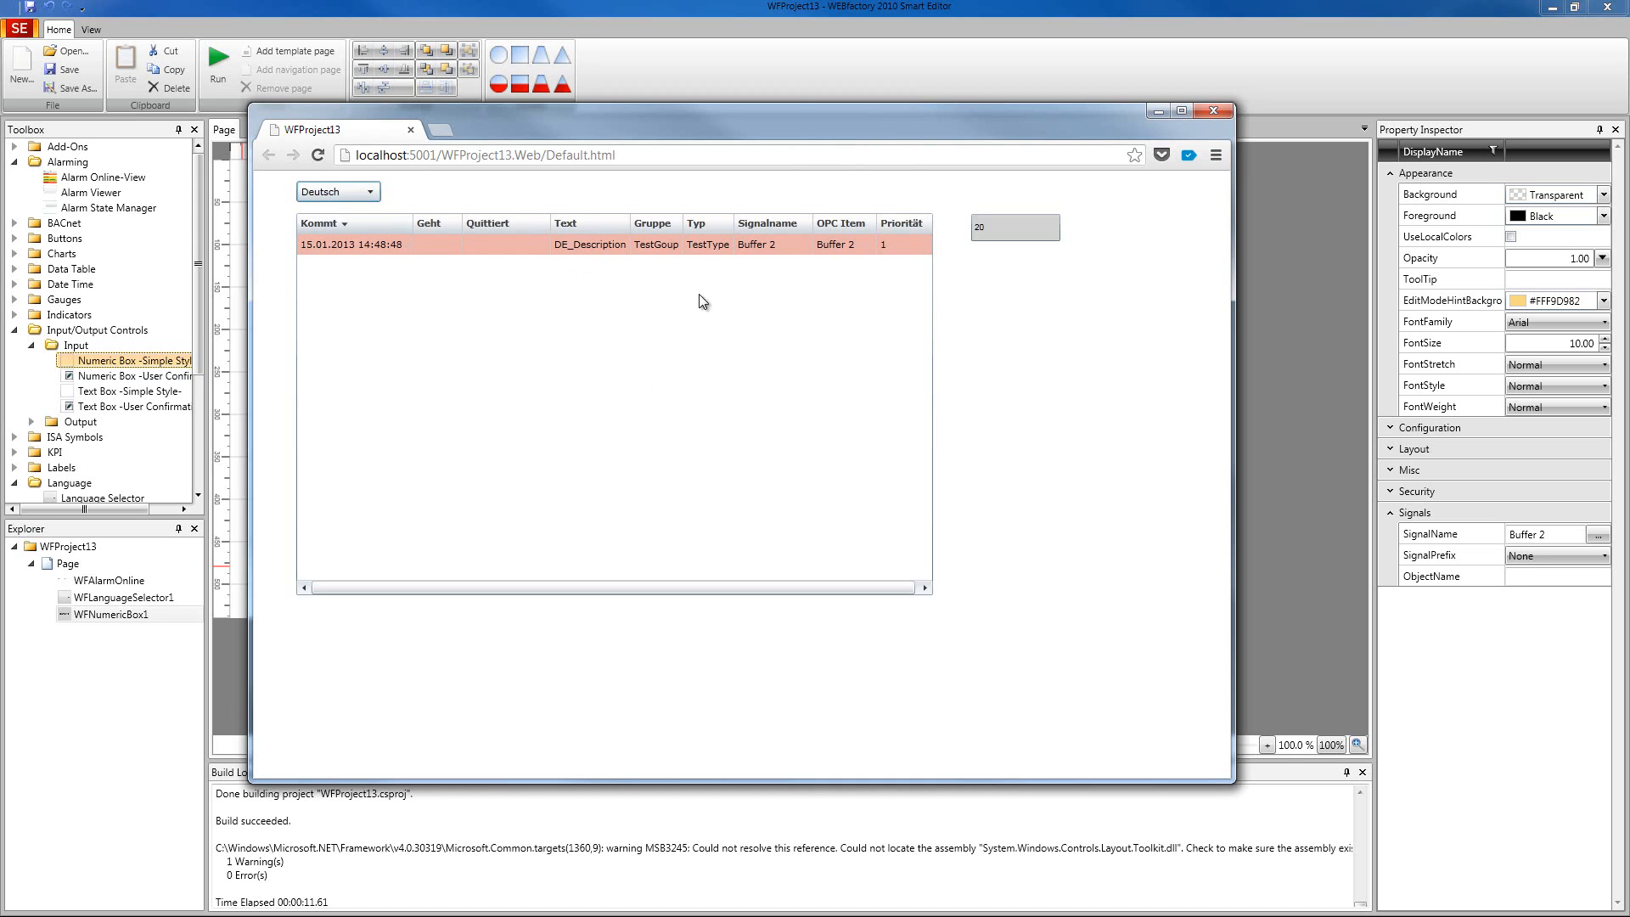